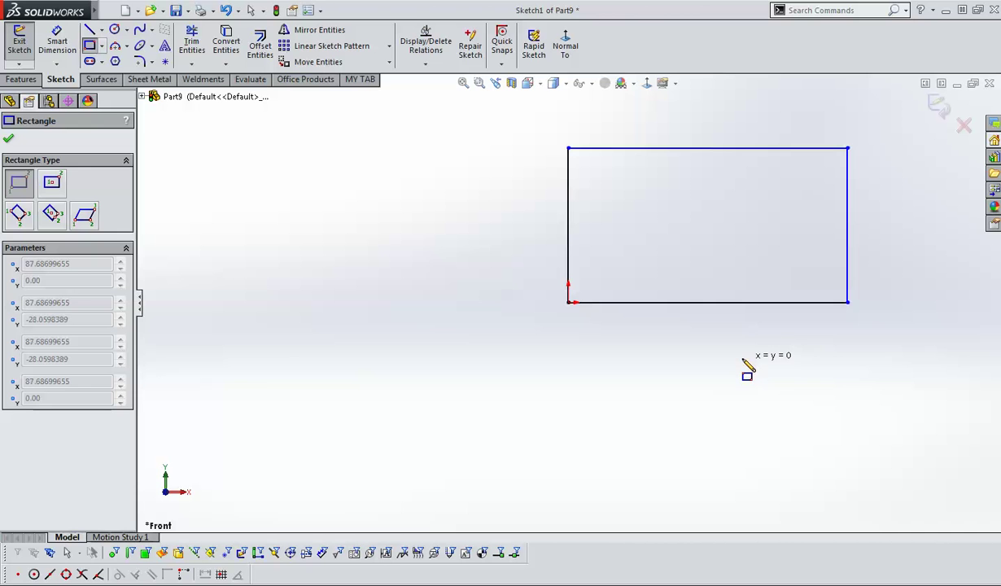
- Dimension the rectangle 150 mm wide along its lower edge and 75 mm high along its vertical edge
right_click_drag(742, 287, 737, 213)
left_click(694, 302)
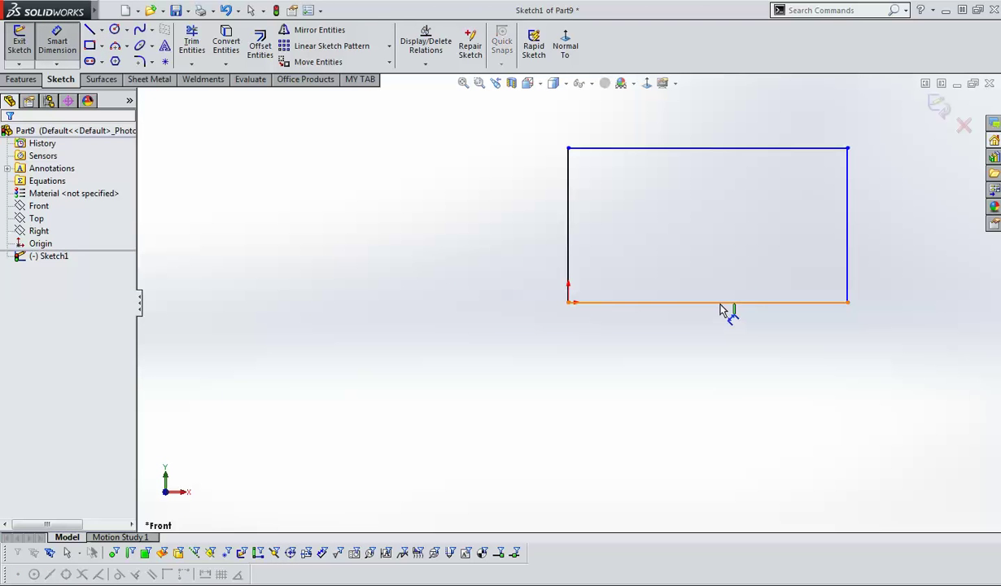
left_click(717, 370)
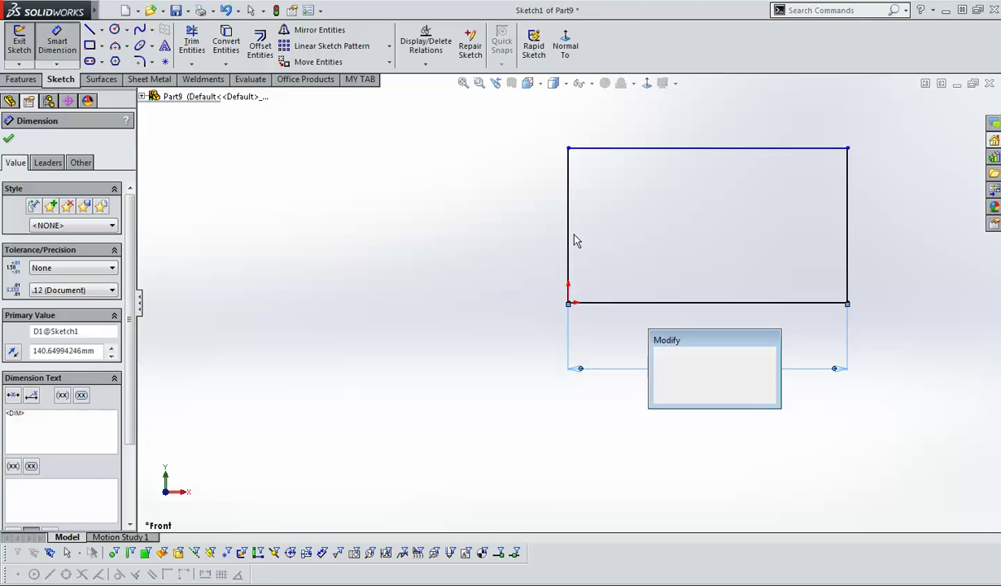
type("150")
key("Return")
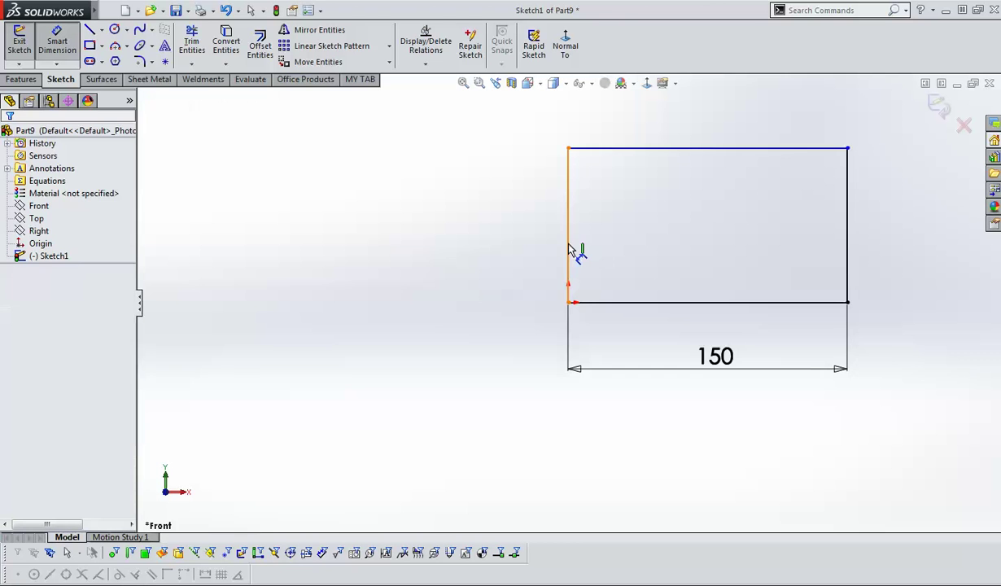
left_click(537, 251)
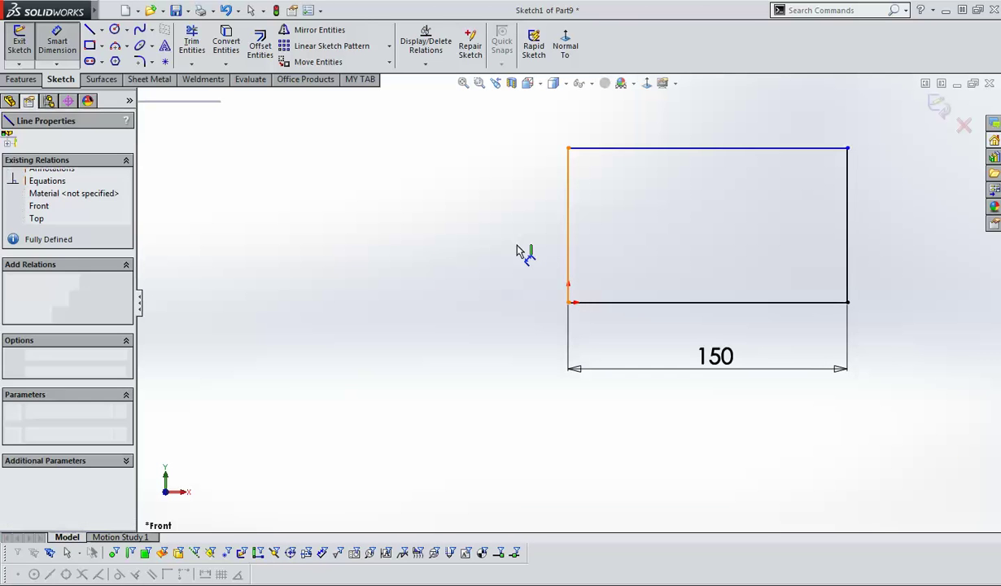
left_click(518, 251)
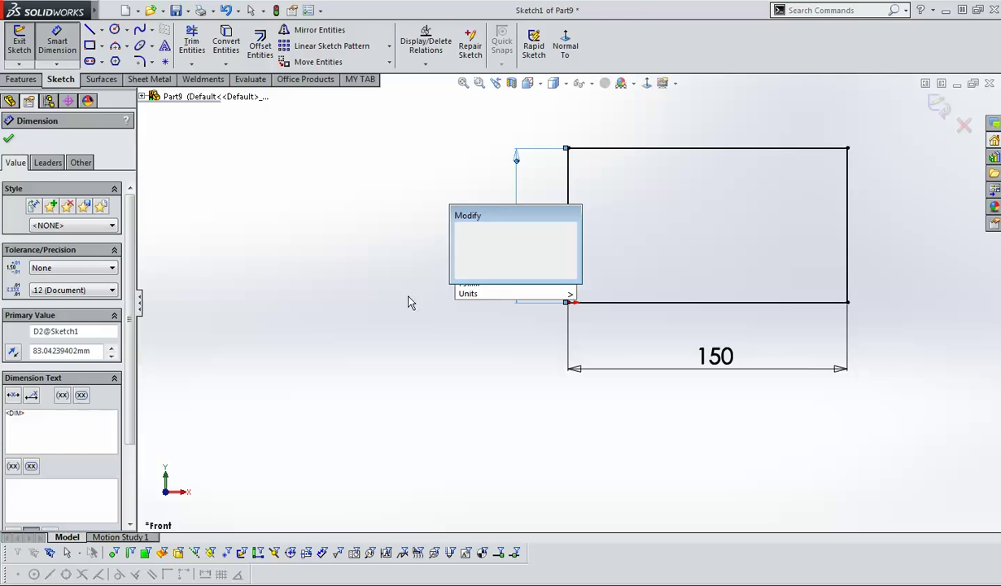
type("75")
key("Return")
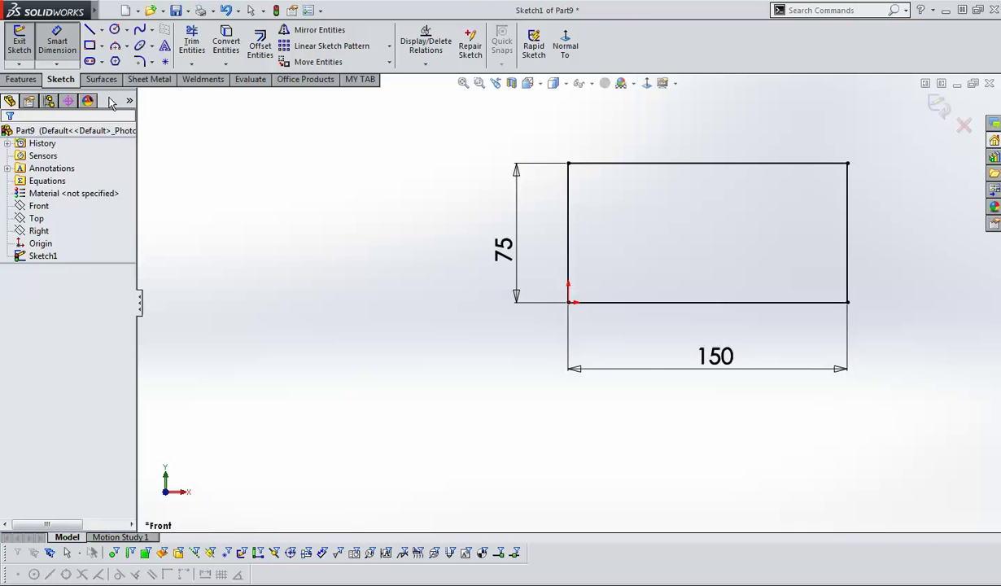
- Rename the rectangle's 150 mm width dimension as A1 and its 75 mm height dimension as A2
left_click(721, 370)
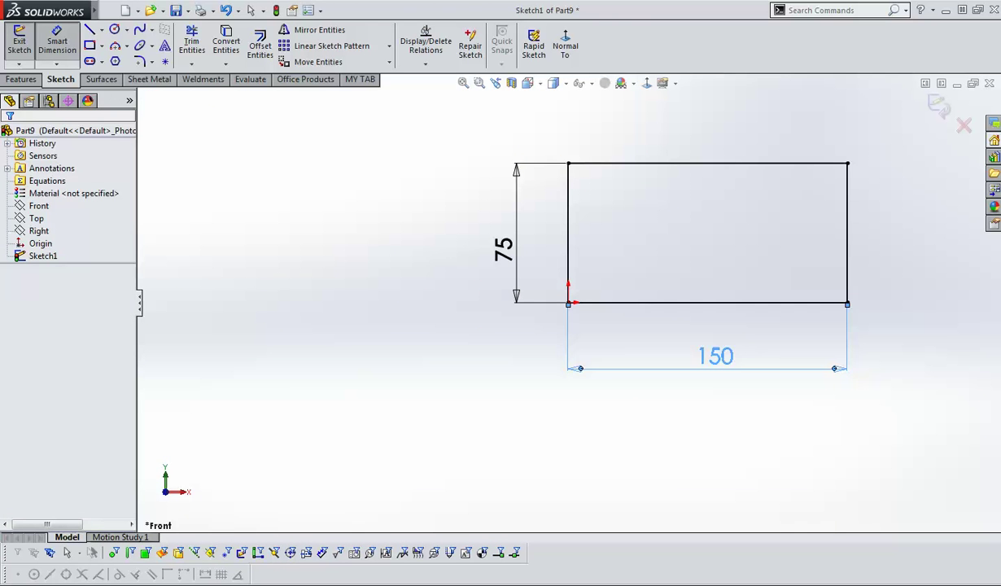
left_click_drag(78, 331, 15, 332)
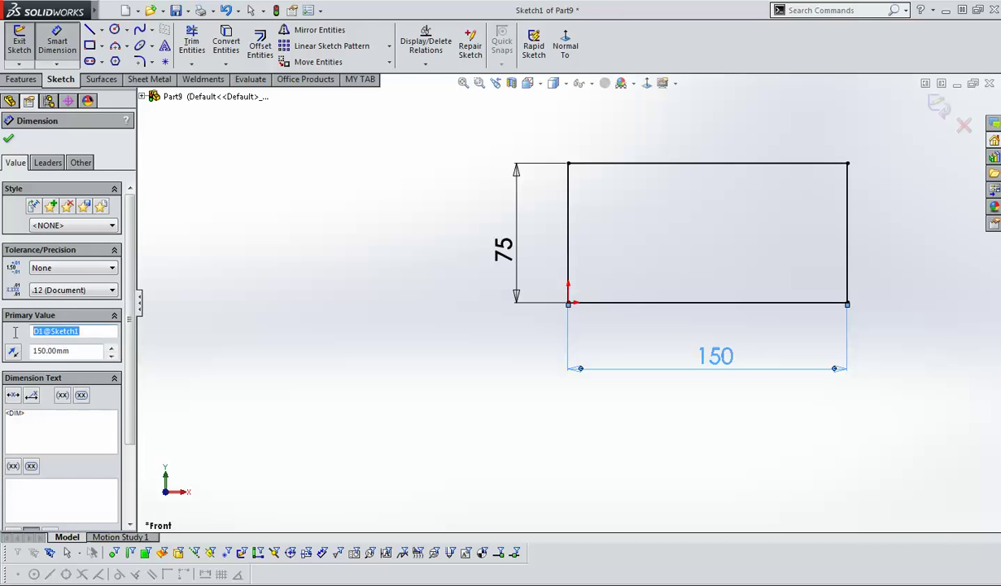
type("L")
left_click(8, 138)
key("Escape")
left_click(502, 248)
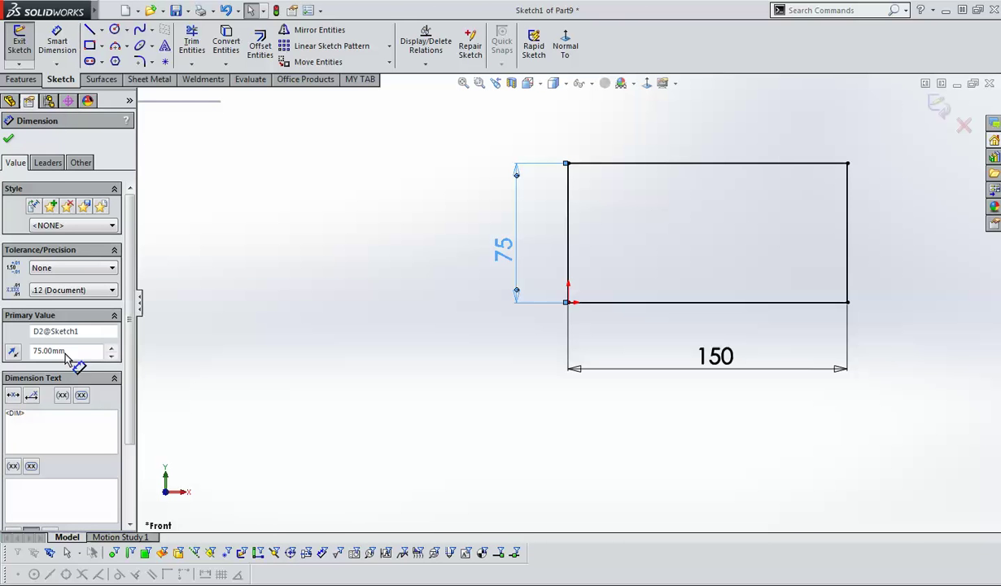
double_click(56, 331)
type("A2")
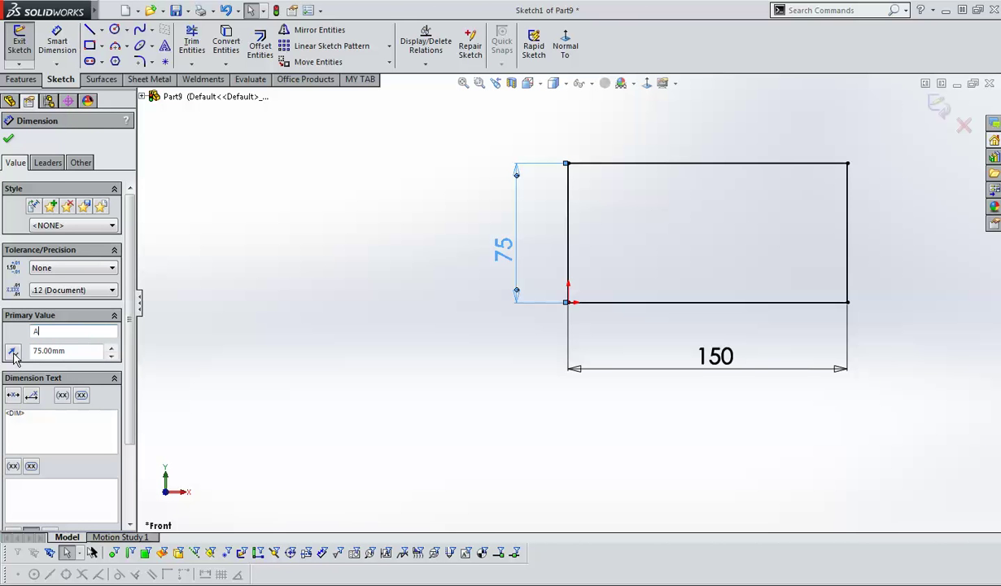
left_click(9, 141)
- Add custom file properties named 1 and 2, linked to the 150 mm and 75 mm sketch dimensions respectively
left_click(293, 10)
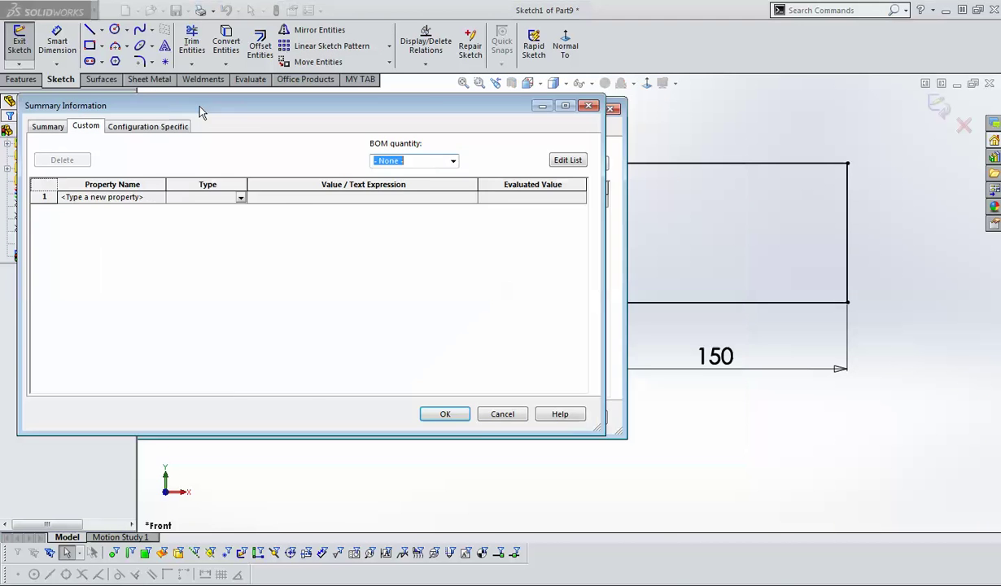
mouse_move(191, 102)
left_mouse_down()
mouse_move(446, 380)
mouse_move(576, 393)
left_mouse_up()
left_click(475, 476)
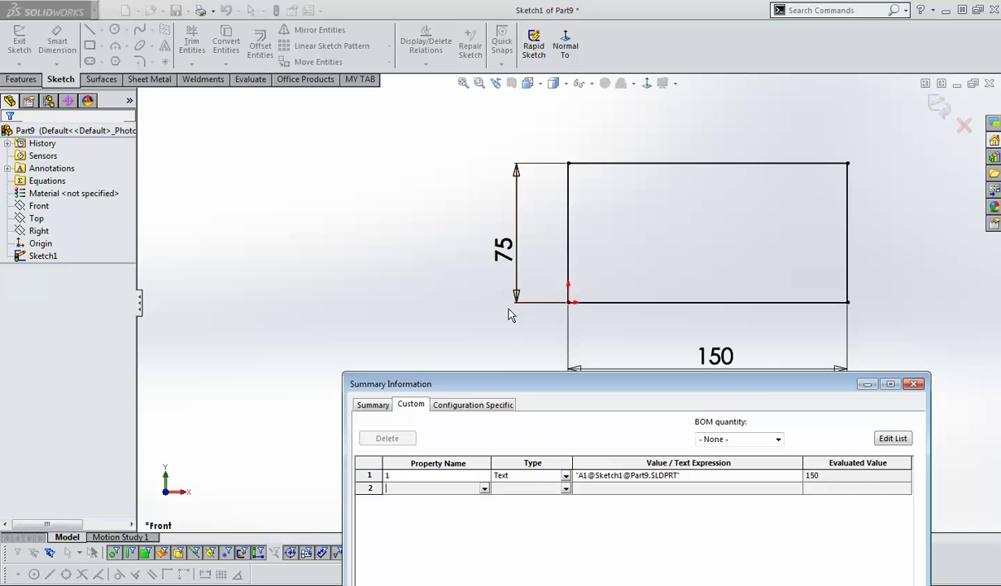
left_click(513, 261)
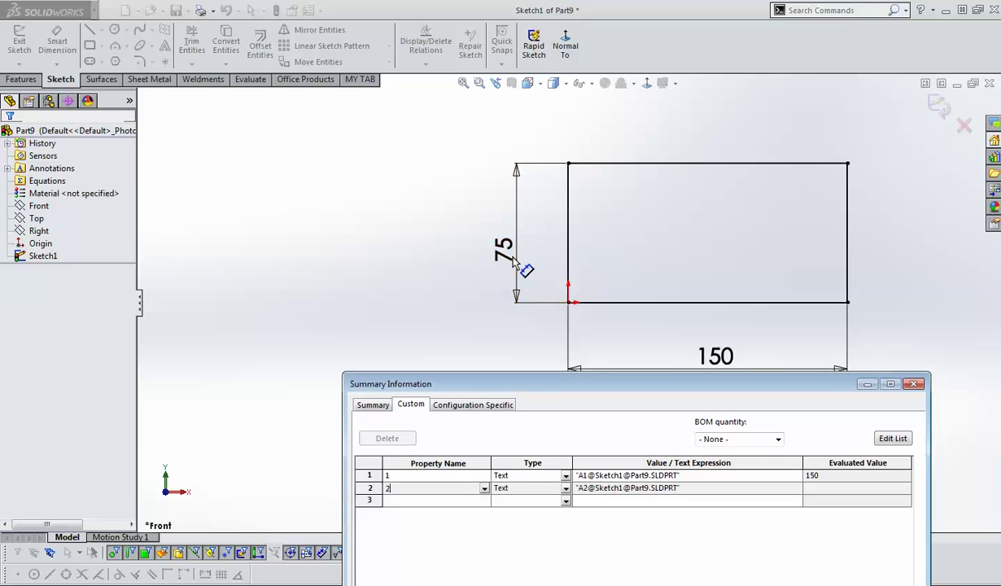
left_click_drag(554, 396, 328, 253)
left_click(544, 551)
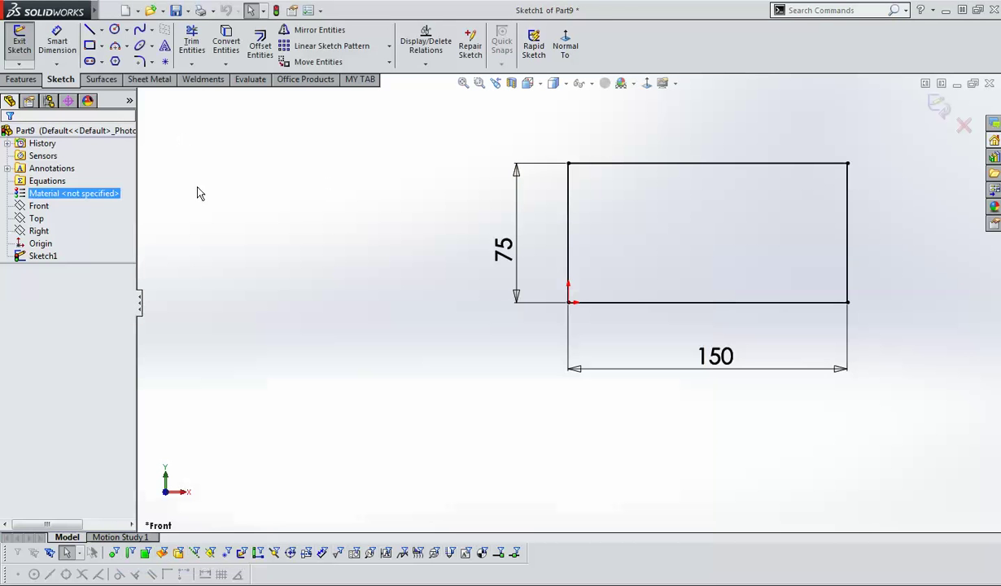
- Extrude the rectangle sketch as a Blind boss with a depth of 10 mm
left_click(21, 79)
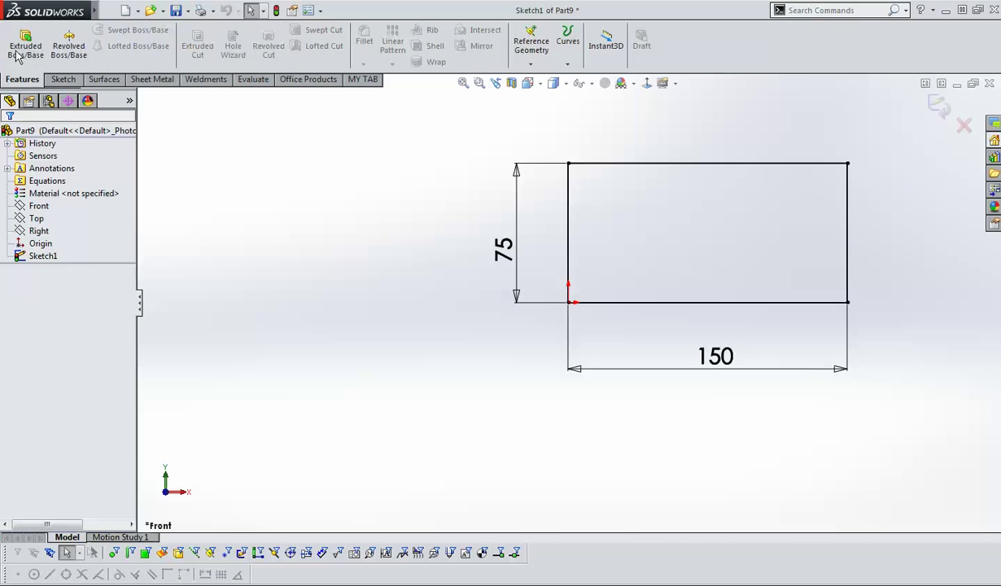
left_click(26, 45)
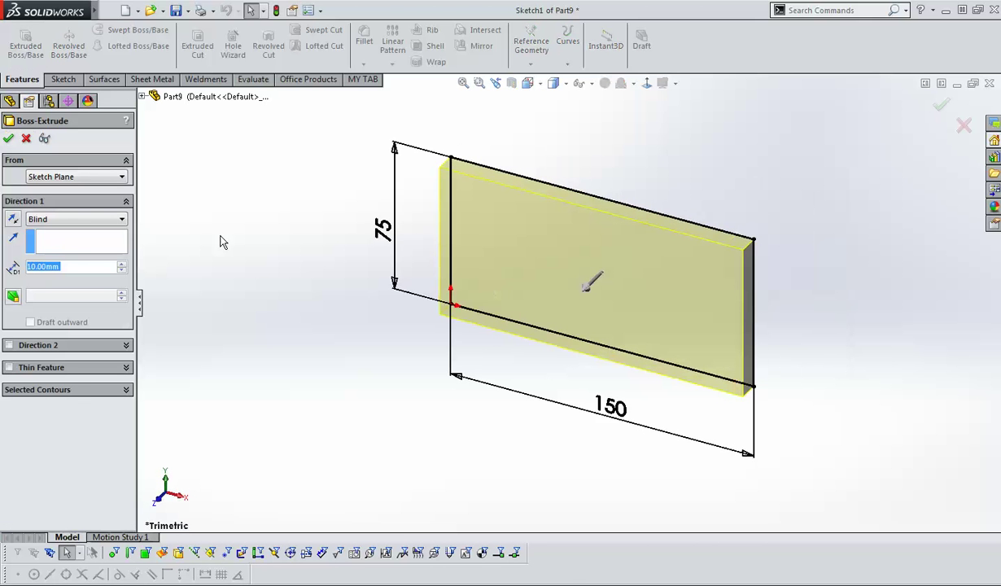
left_click(9, 139)
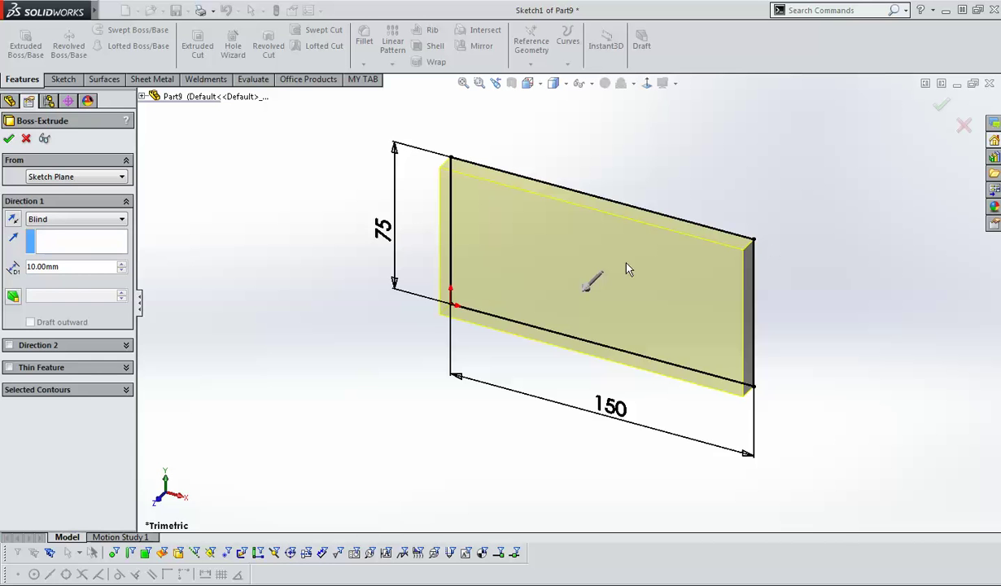
left_click(217, 286)
- Rename the sketch under the boss extrusion as 1
left_click(25, 259)
left_click(38, 269)
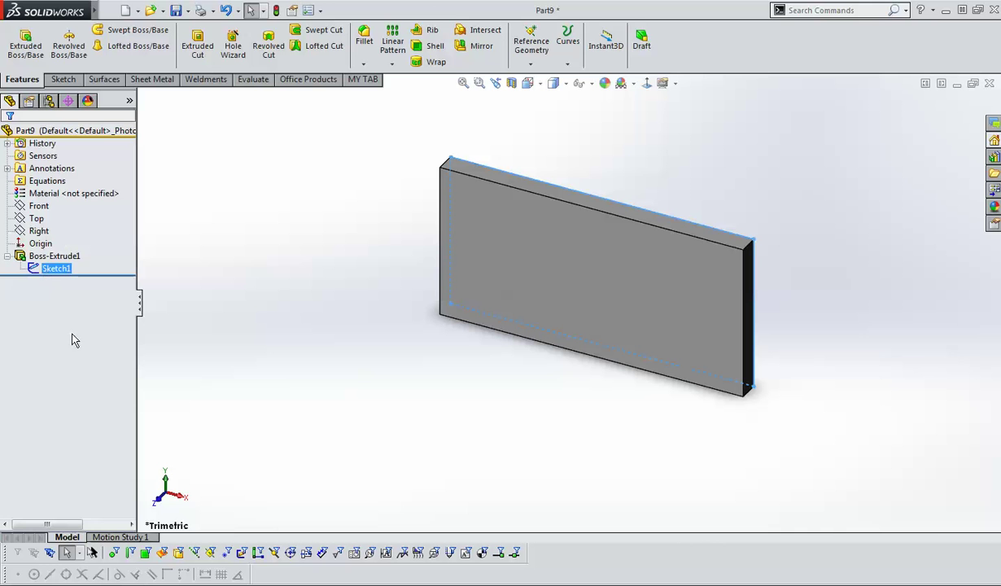
key("F2")
type("1")
- Display the plate's dimensions and rename the 10 mm thickness dimension as A3
double_click(581, 281)
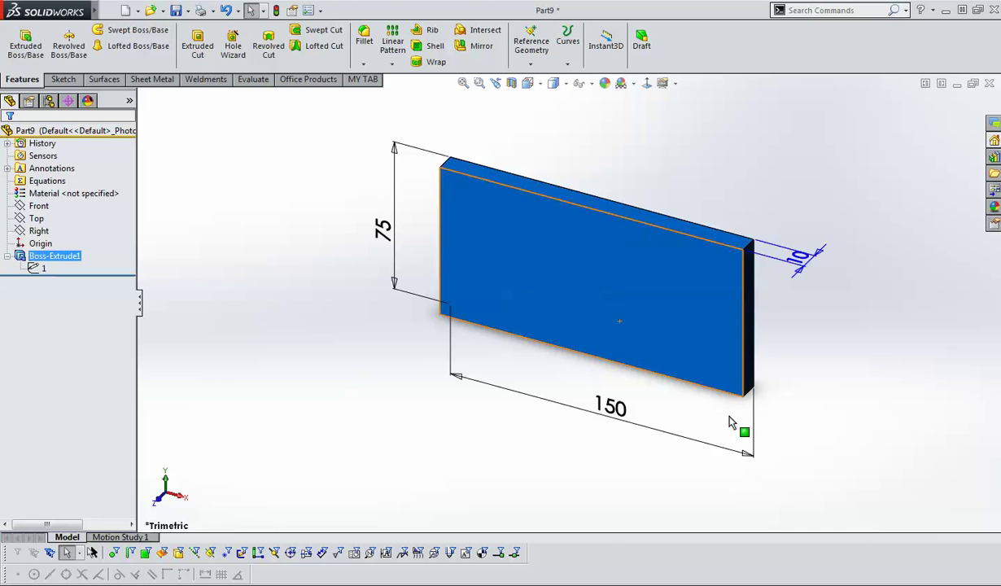
left_click(800, 259)
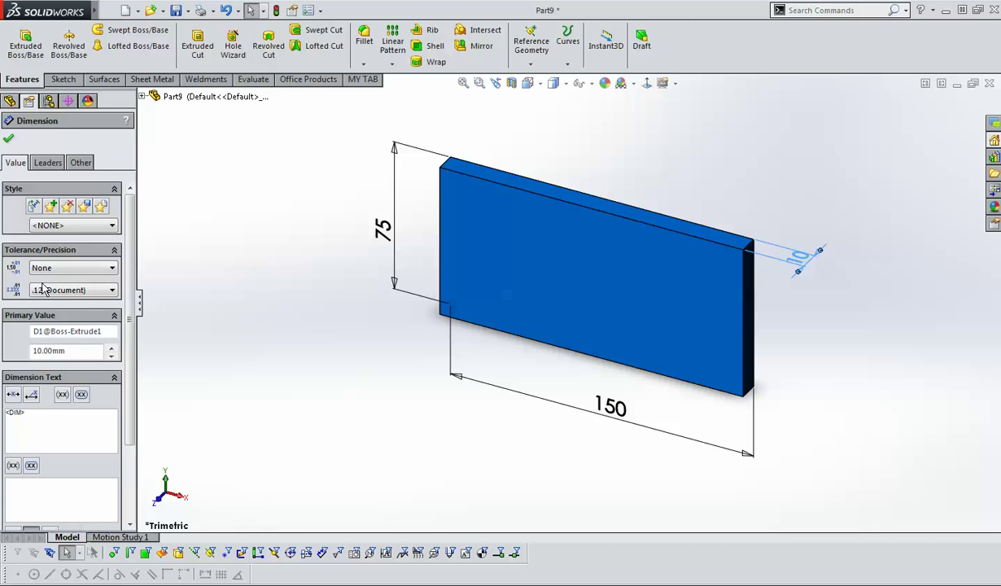
left_click_drag(105, 331, 26, 329)
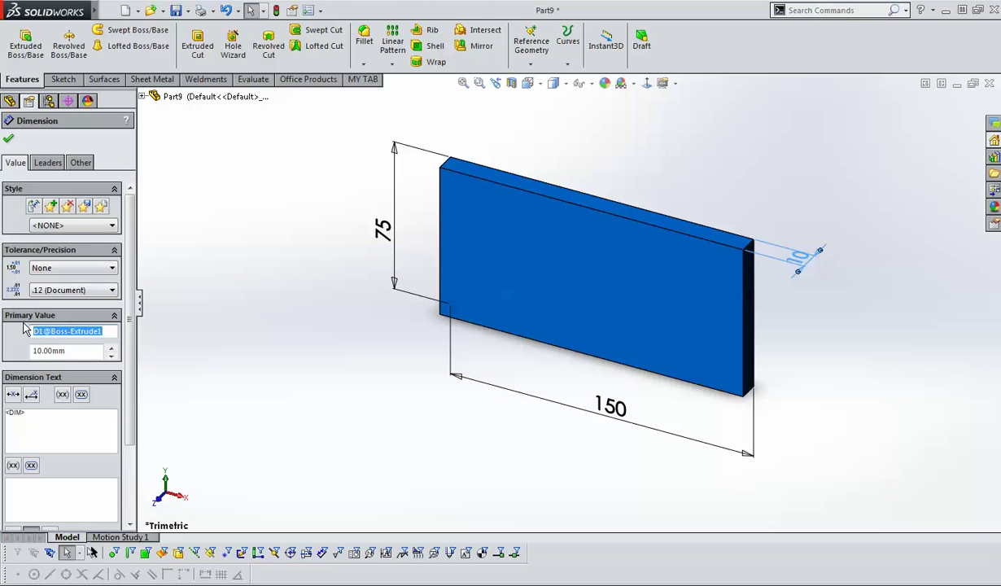
type("A")
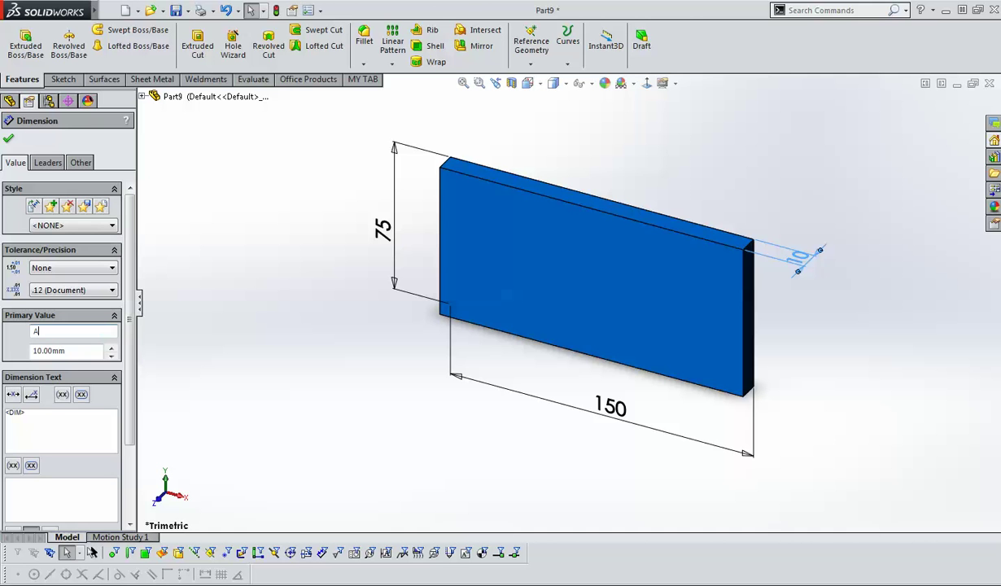
type("3")
left_click(8, 139)
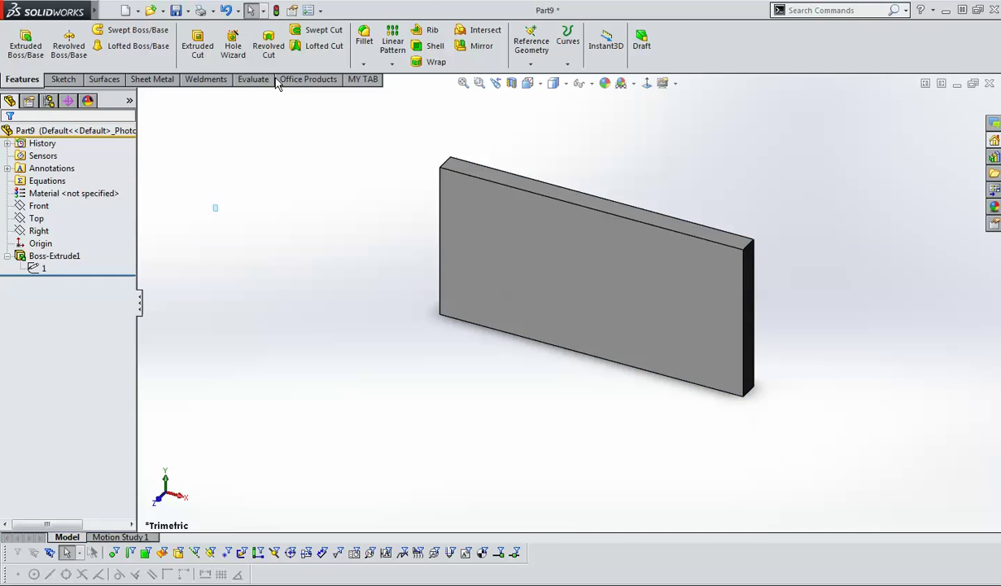
- Add a custom file property named 3 linked to the plate's 10 mm thickness dimension
left_click(528, 280)
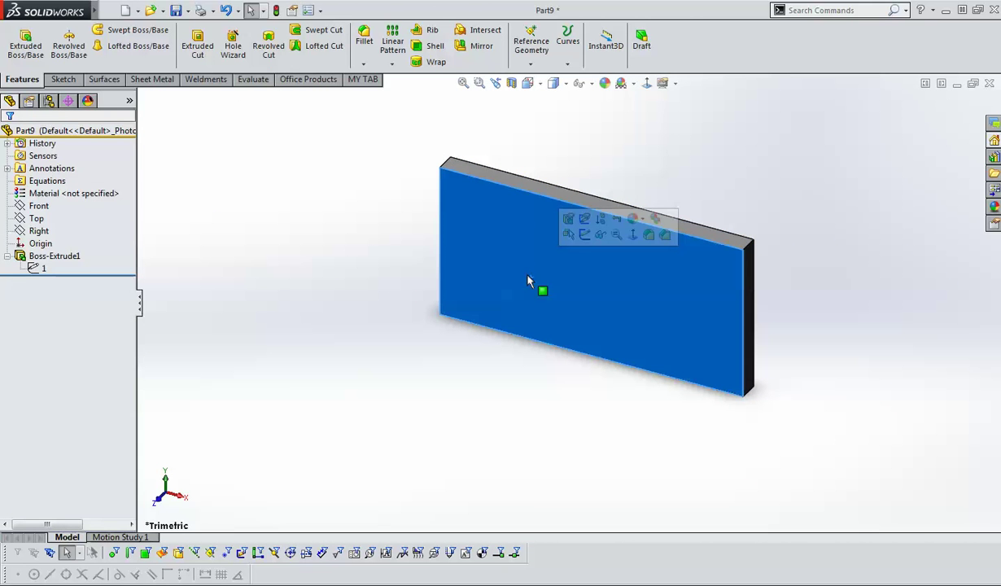
double_click(528, 280)
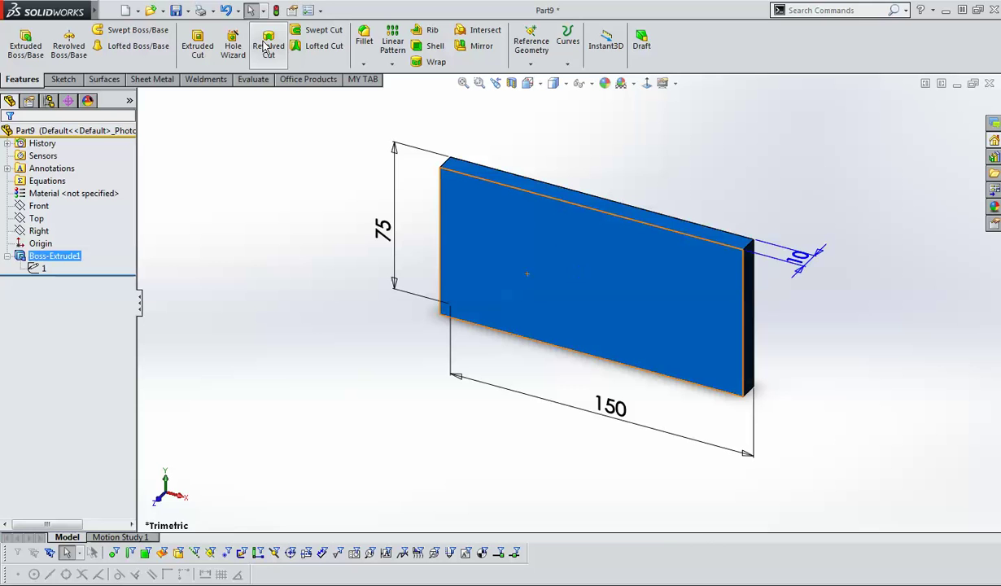
left_click(291, 11)
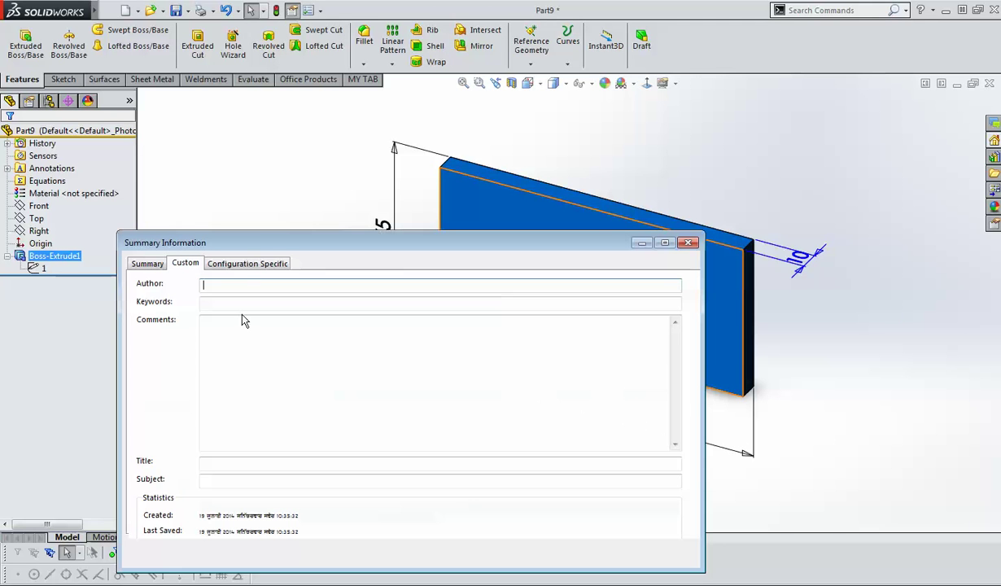
left_click(206, 358)
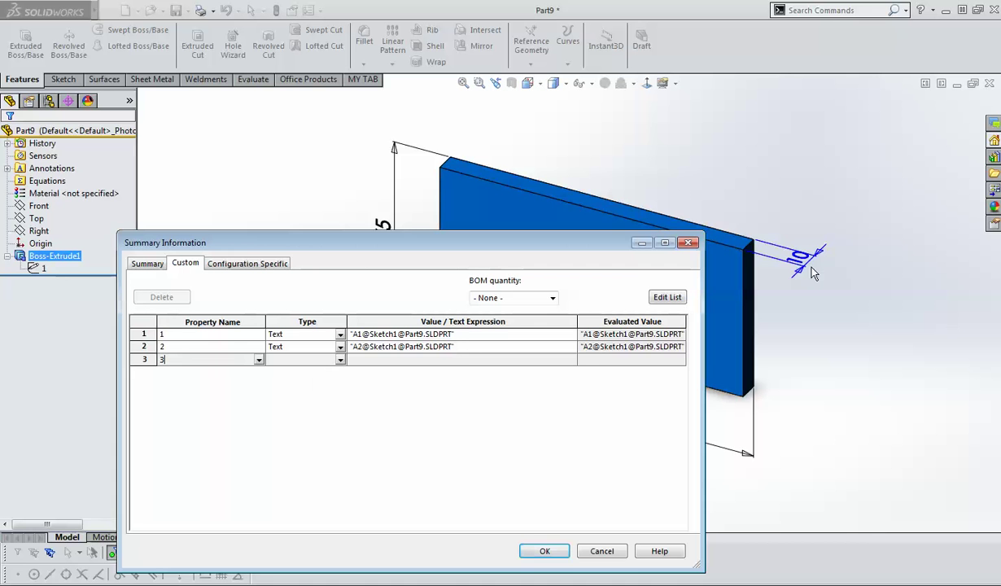
left_click(773, 265)
- Rename the three custom properties as 11, 12 and 13, and save the property list
left_click(187, 336)
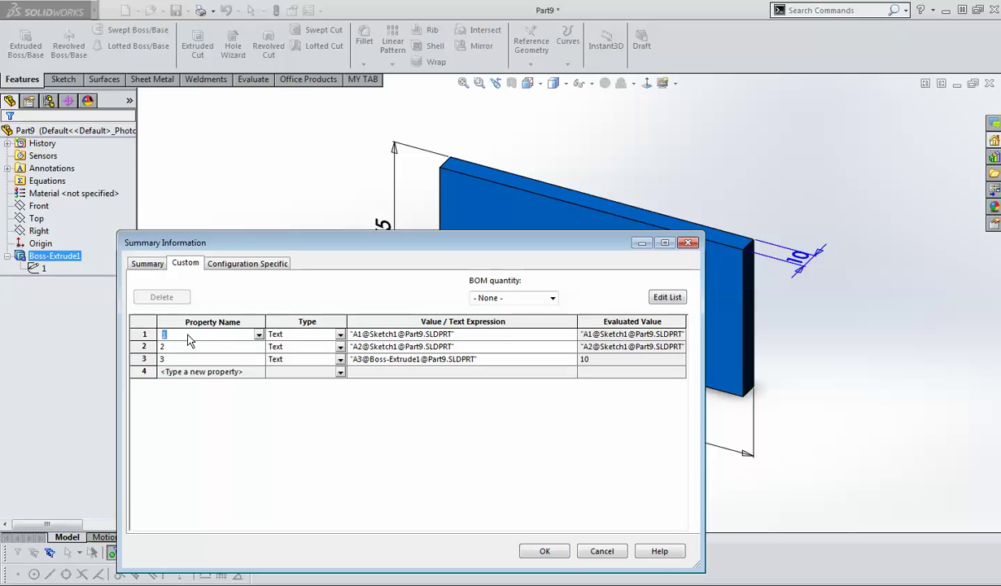
left_click(186, 347)
left_click(181, 359)
left_click(180, 347)
left_click(180, 359)
type("1")
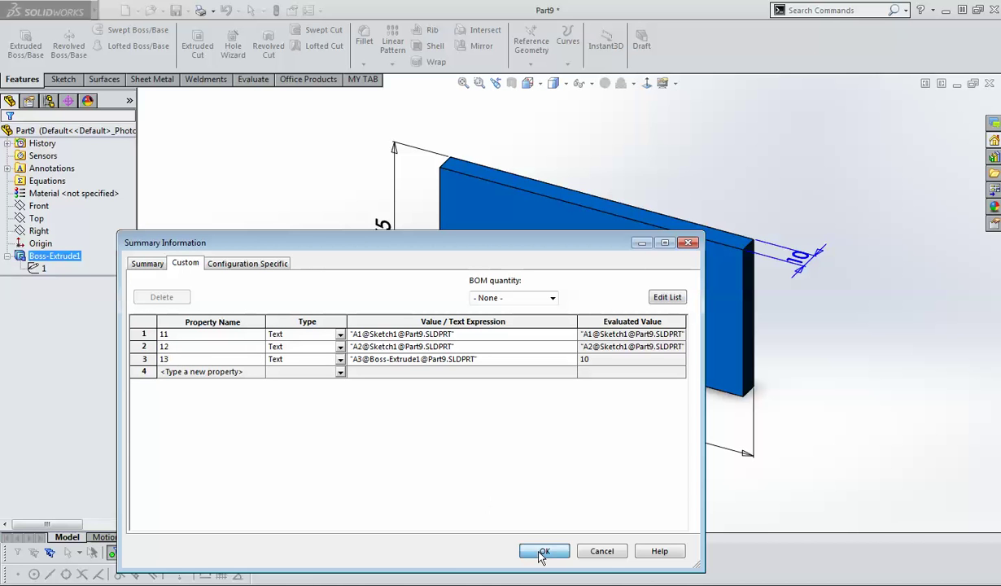
key("Return")
- Start a sketch on the plate's front face and draw a corner rectangle about 75 by 33 mm near its middle
left_click(519, 279)
left_click(570, 227)
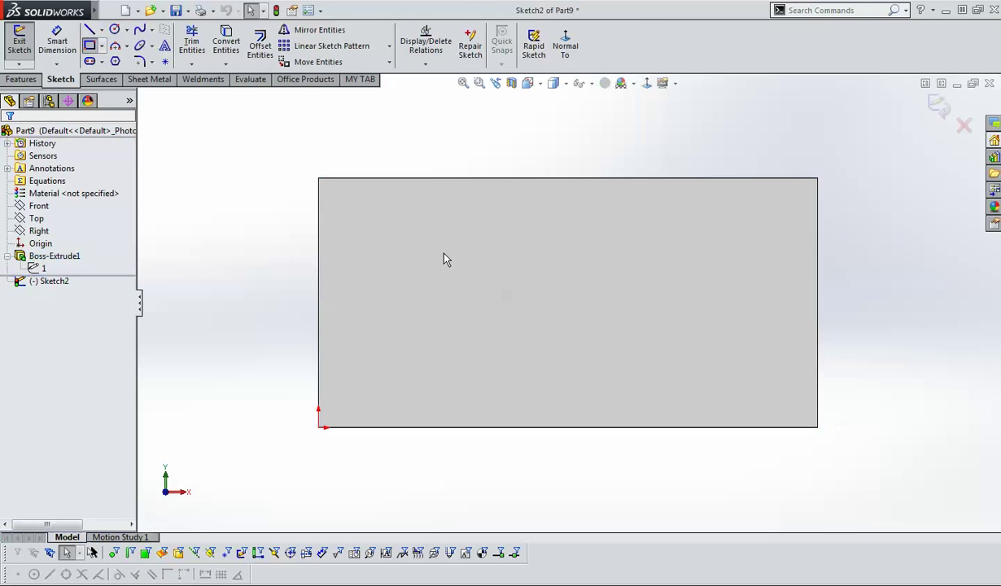
left_click(439, 246)
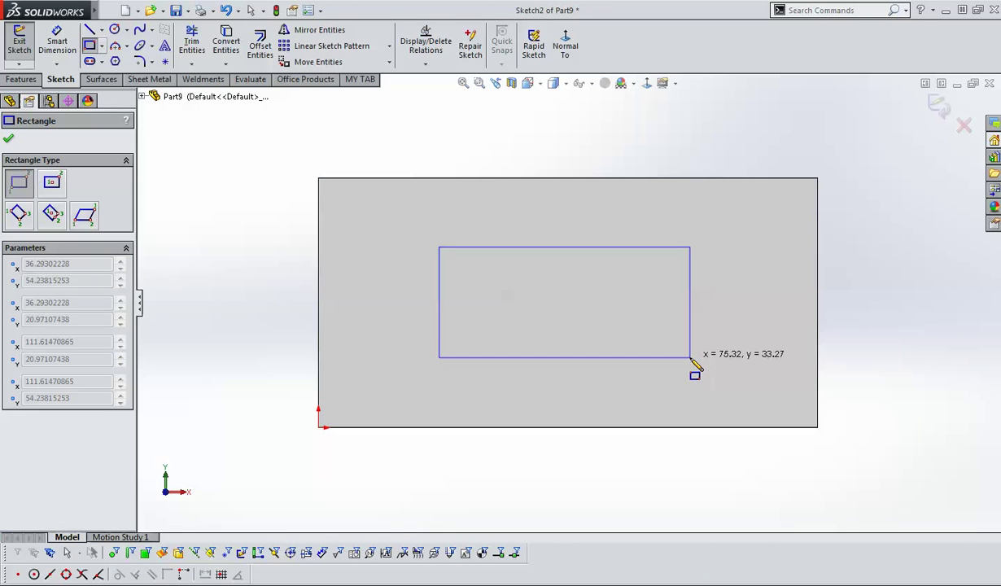
left_click(689, 357)
- Draw a construction line about 21 mm long from the midpoint of the rectangle's lower edge to the plate's lower edge
key("s")
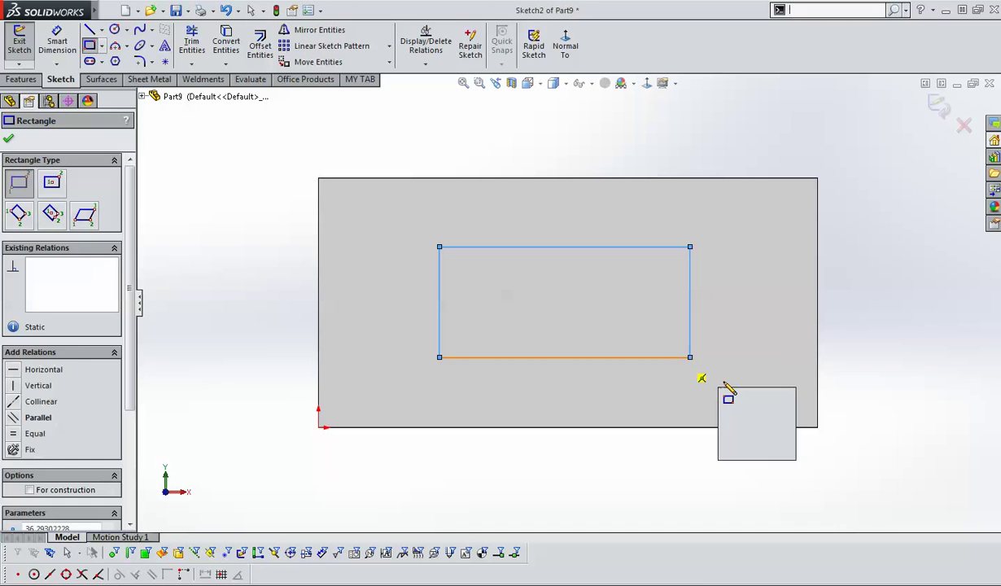
left_click(729, 398)
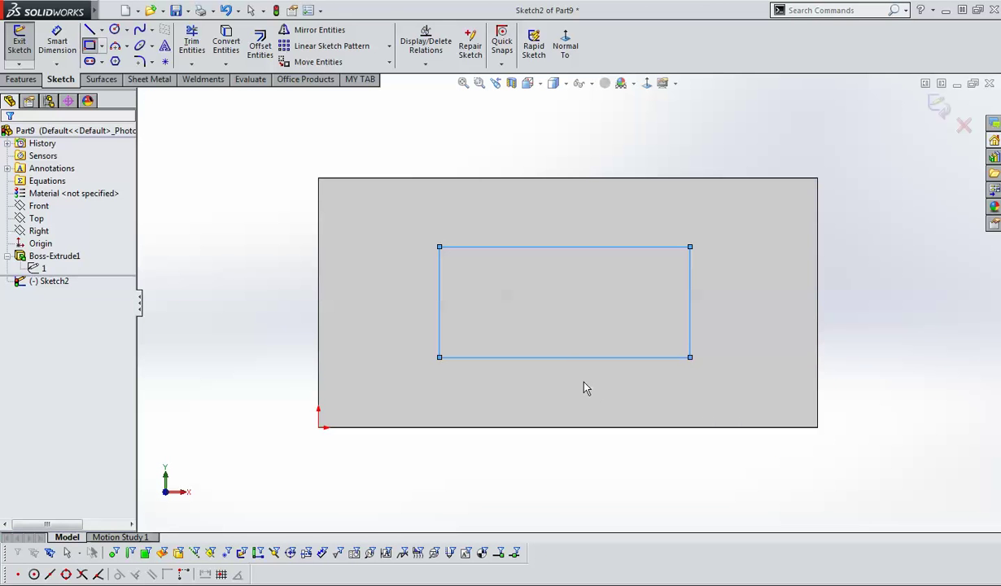
key("l")
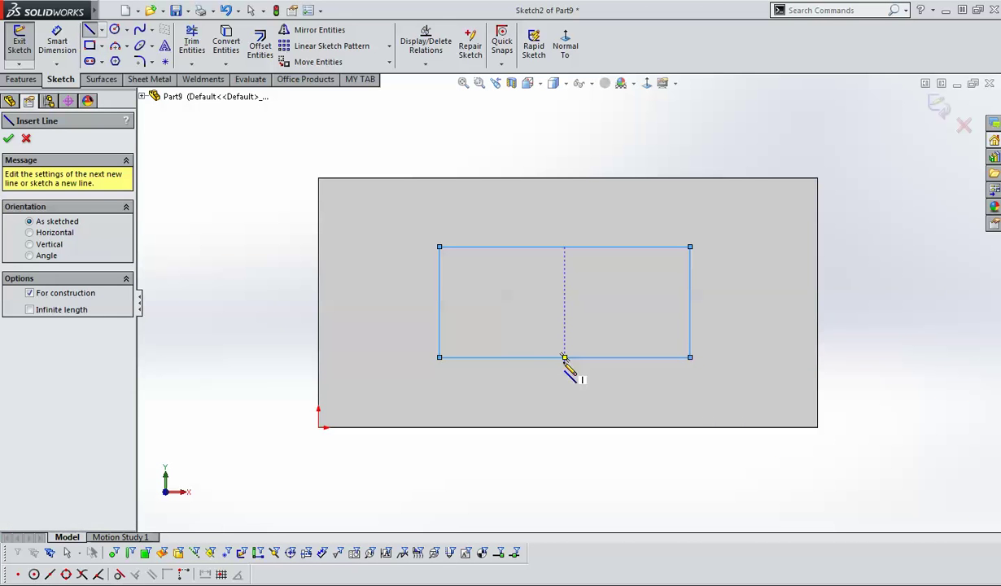
left_click(565, 357)
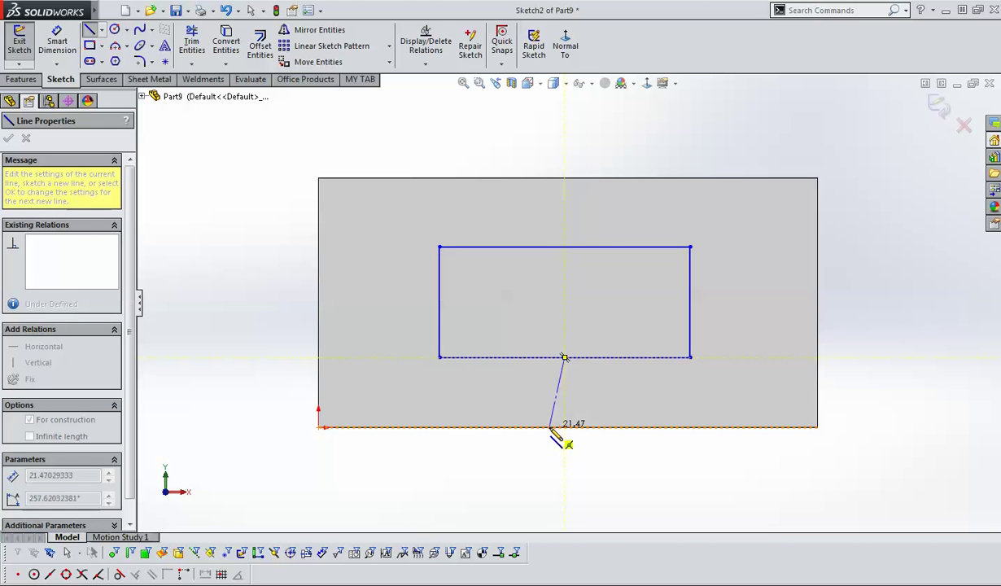
left_click(567, 425)
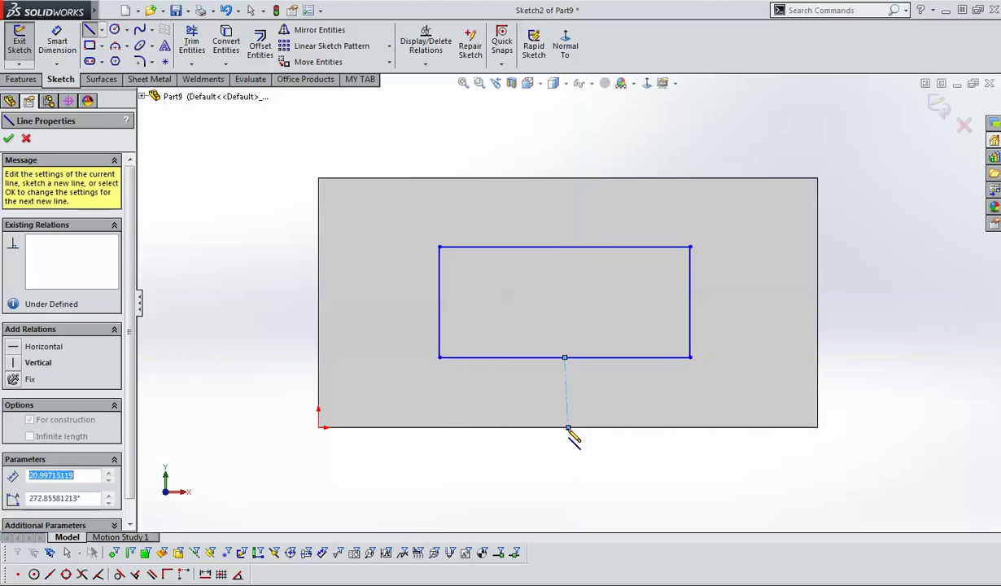
- Apply a vertical relation to the construction line below the rectangle
left_click(567, 407)
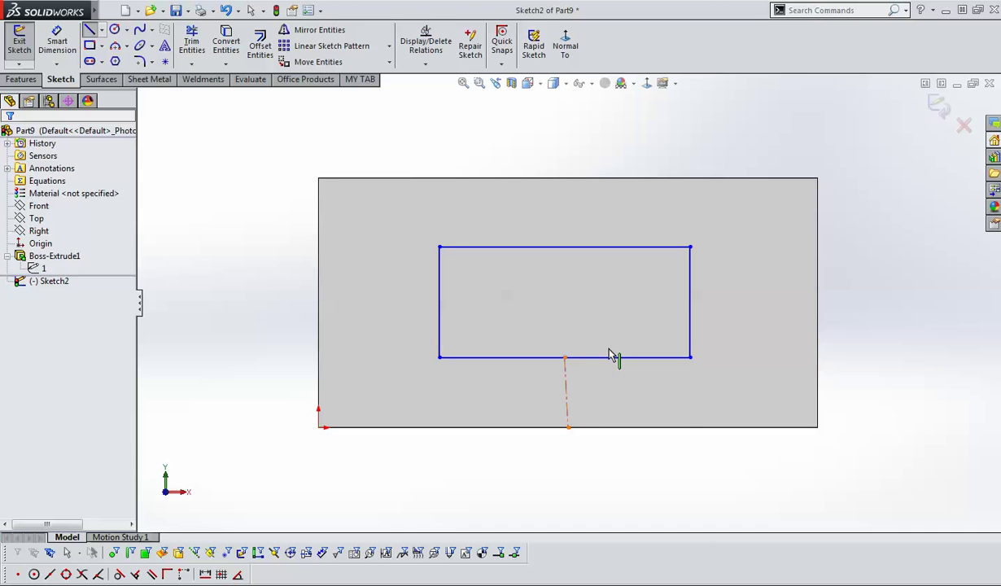
left_click(568, 385)
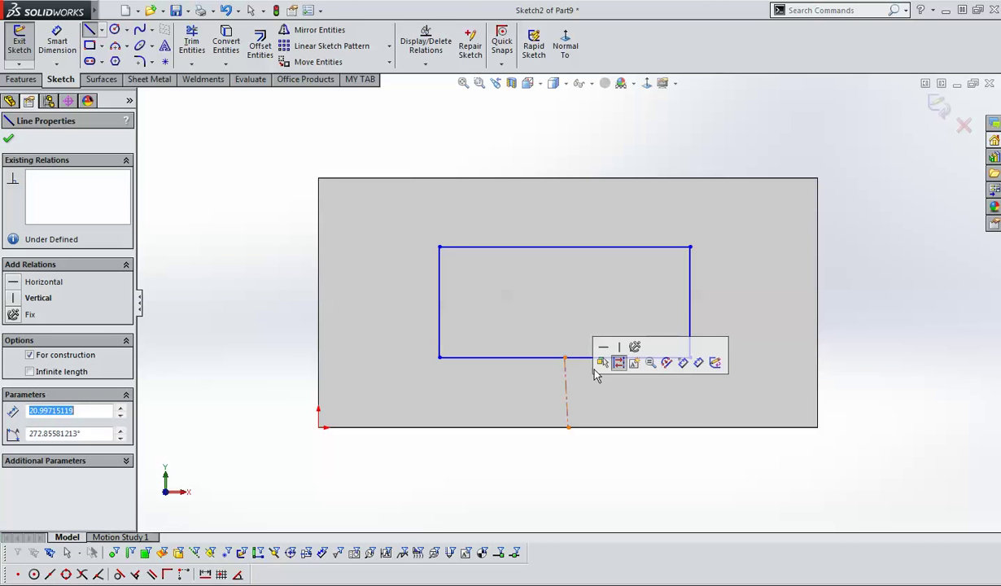
left_click(619, 347)
left_click(611, 501)
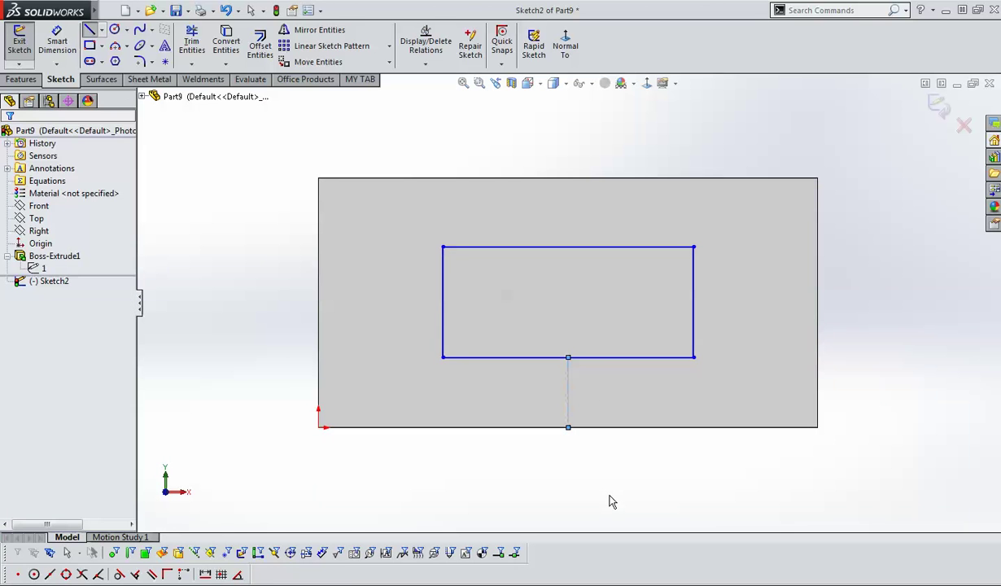
key("Escape")
- Draw a construction line about 37 mm long from the midpoint of the rectangle's right edge to the plate's right edge
key("s")
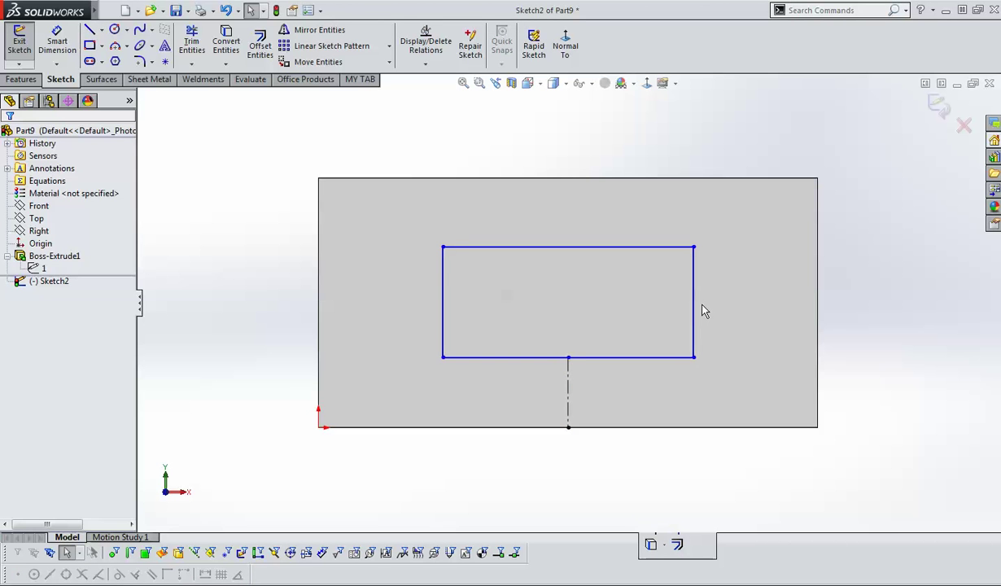
key("l")
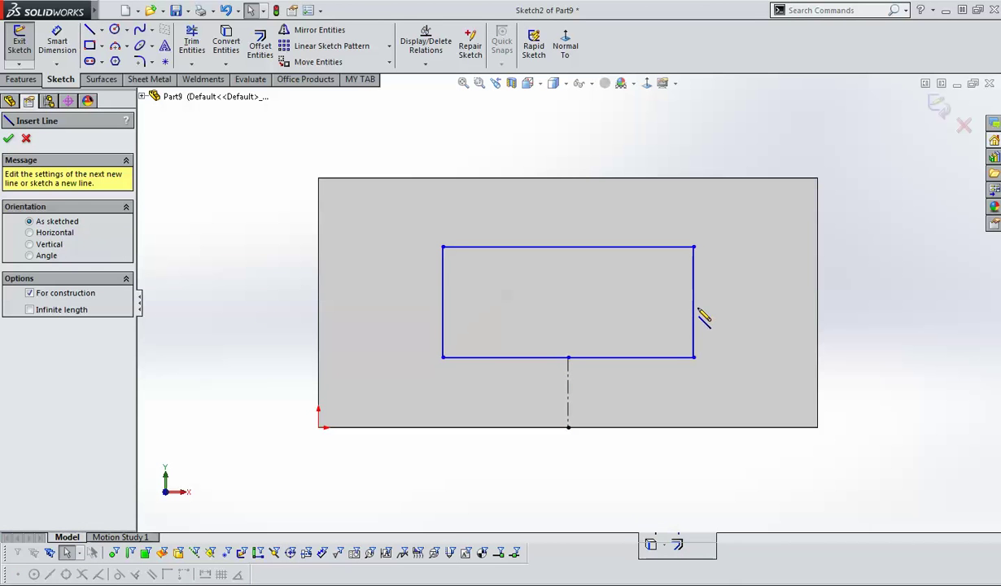
left_click(693, 303)
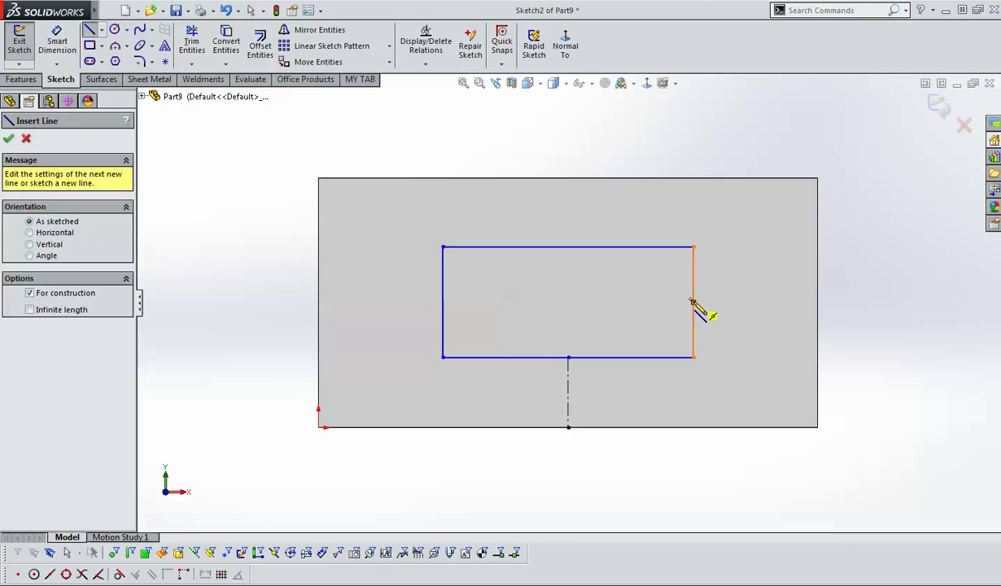
left_click(817, 301)
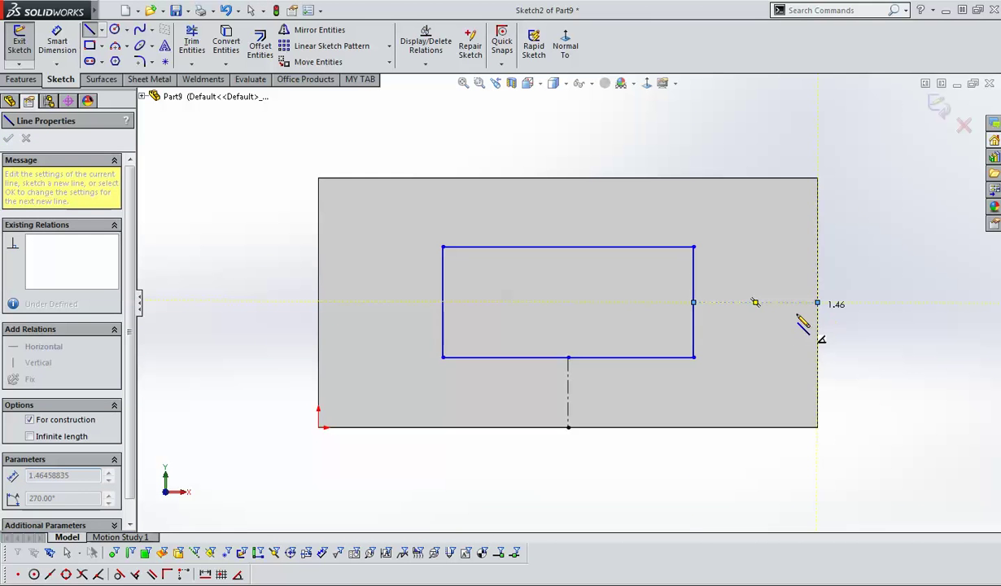
key("Escape")
key("Escape")
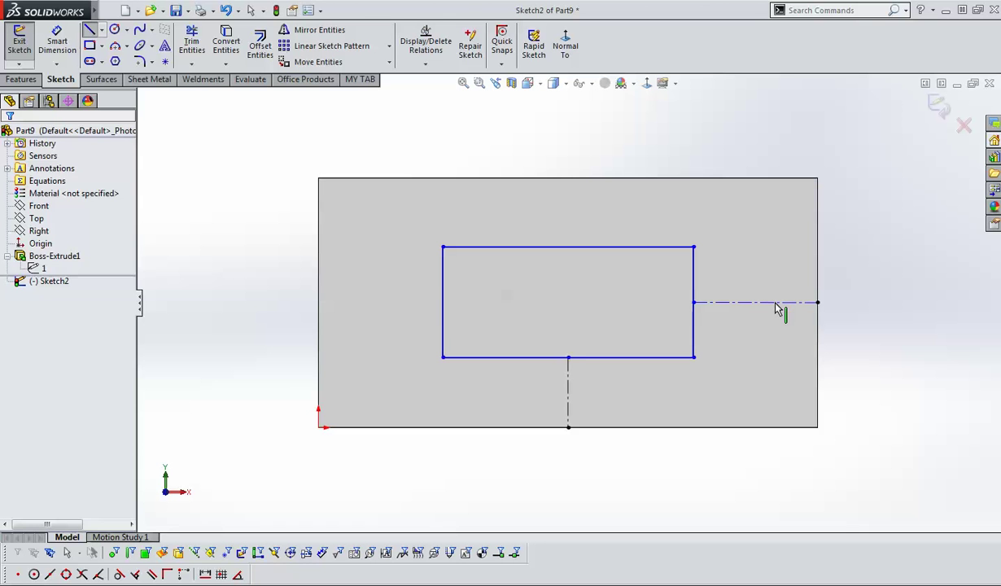
- Apply a horizontal relation to the construction line beside the rectangle's right edge
left_click(744, 302)
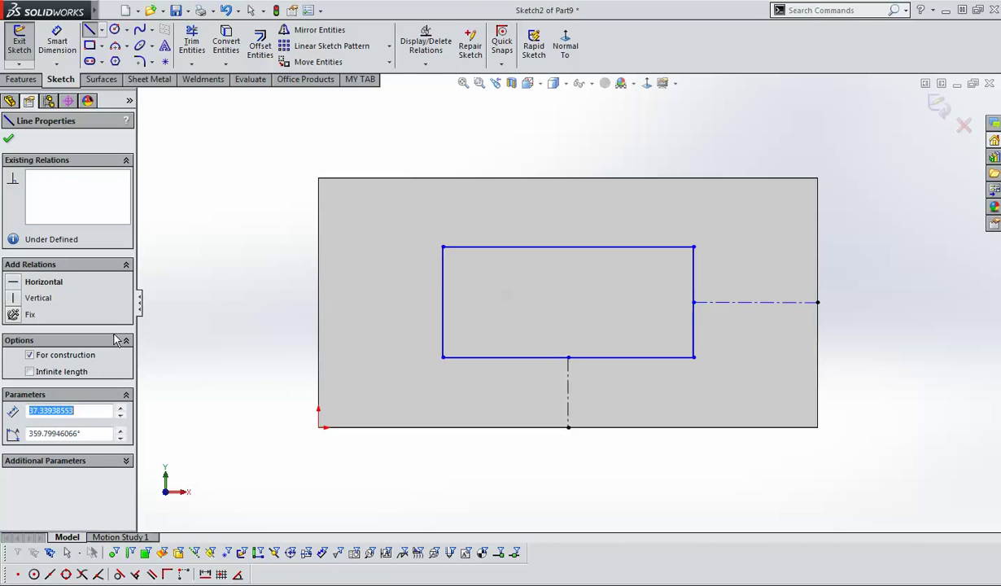
left_click(43, 282)
key("Escape")
- Dimension the rectangle's top edge and set its width to 40 mm
right_click_drag(415, 381, 505, 261)
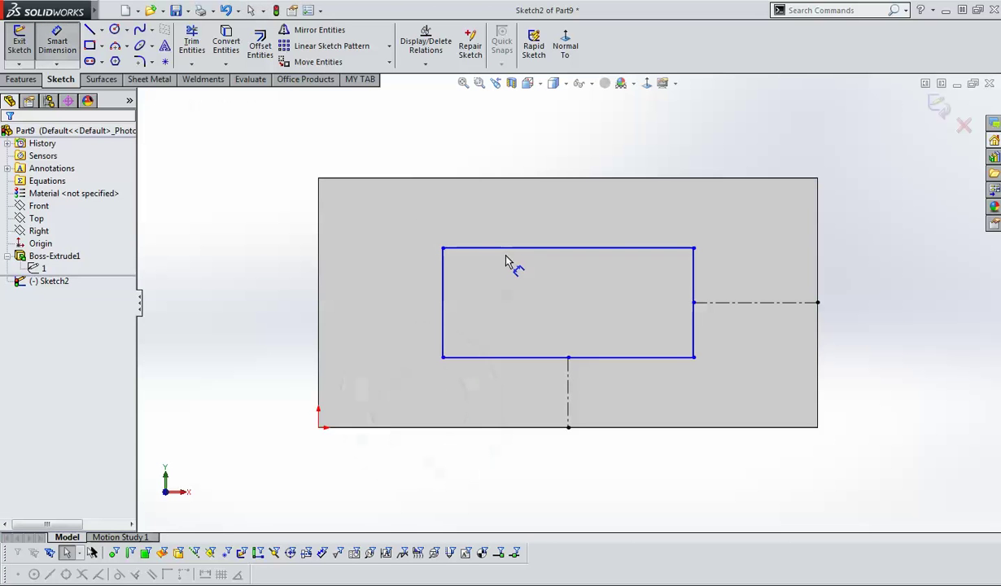
left_click(511, 254)
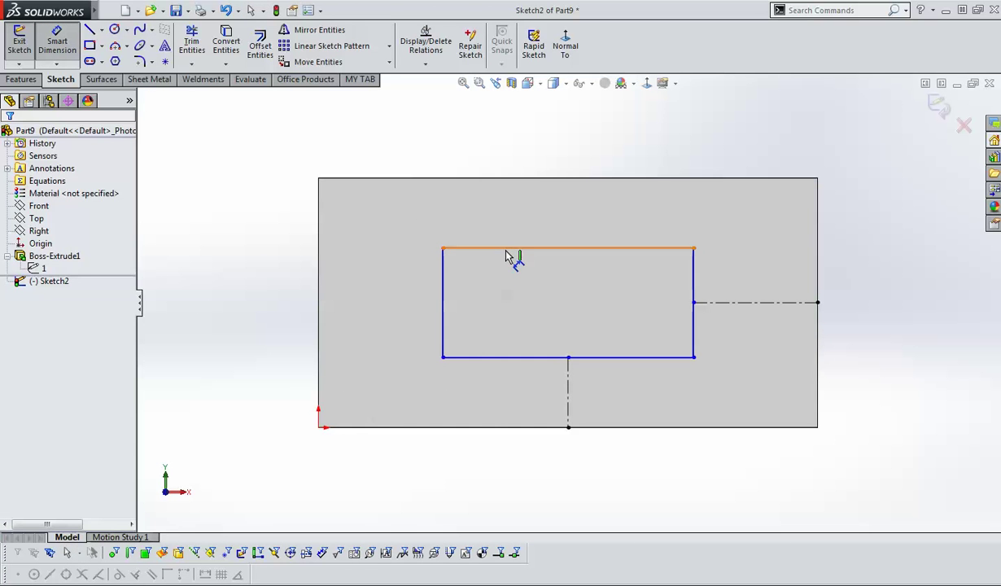
left_click(568, 158)
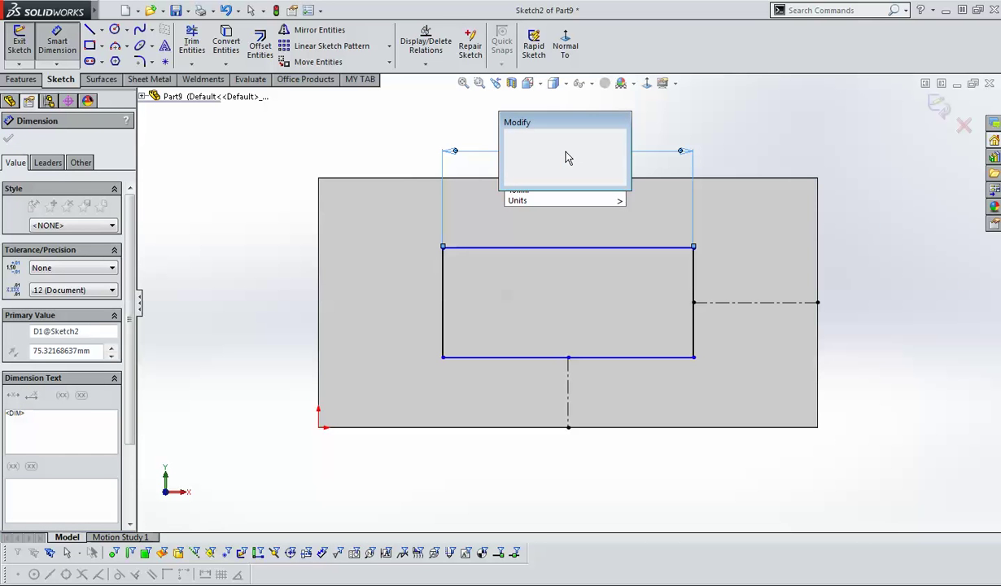
type("40")
key("Return")
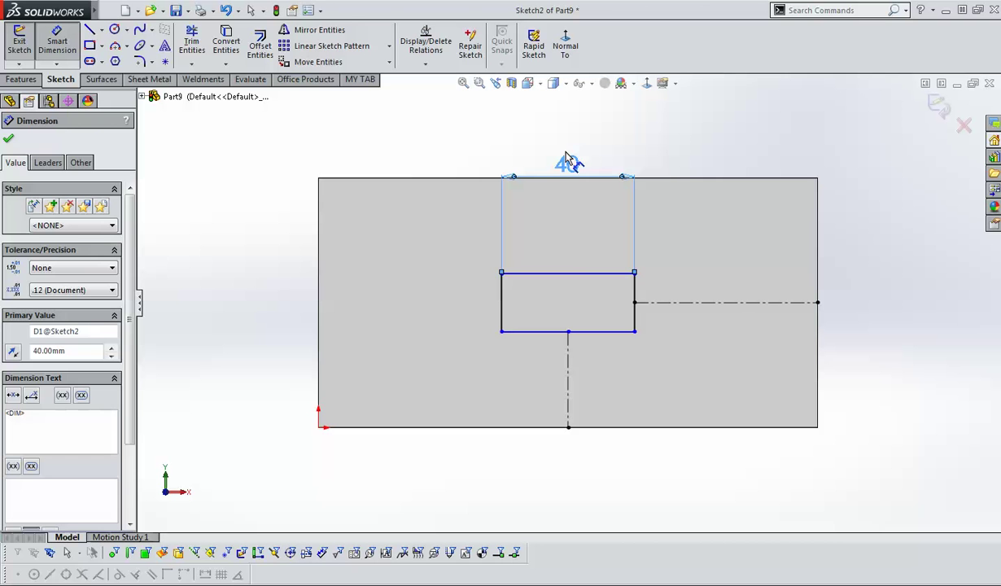
- Dimension the rectangle's left edge and set its height to 20 mm
left_click(486, 302)
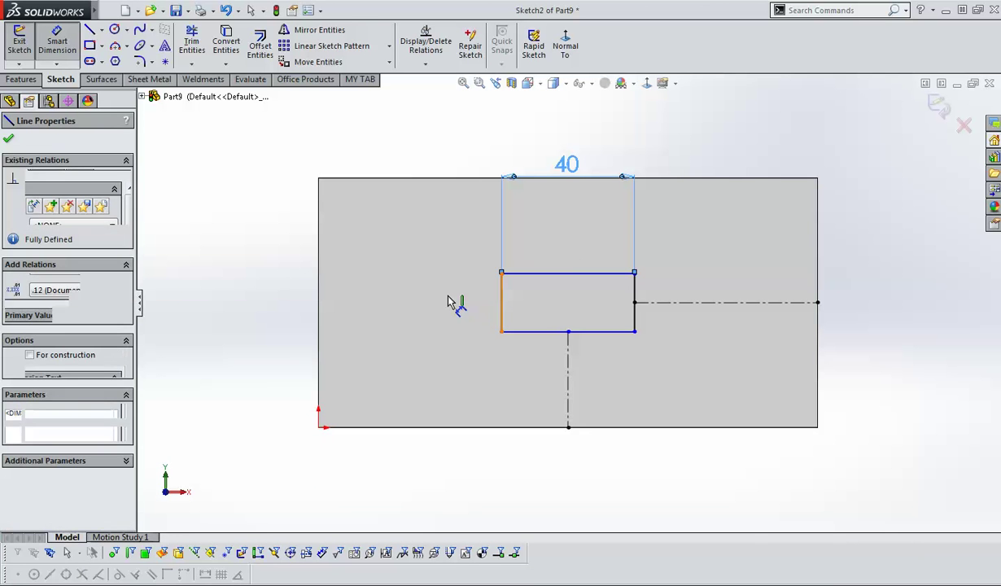
left_click(446, 299)
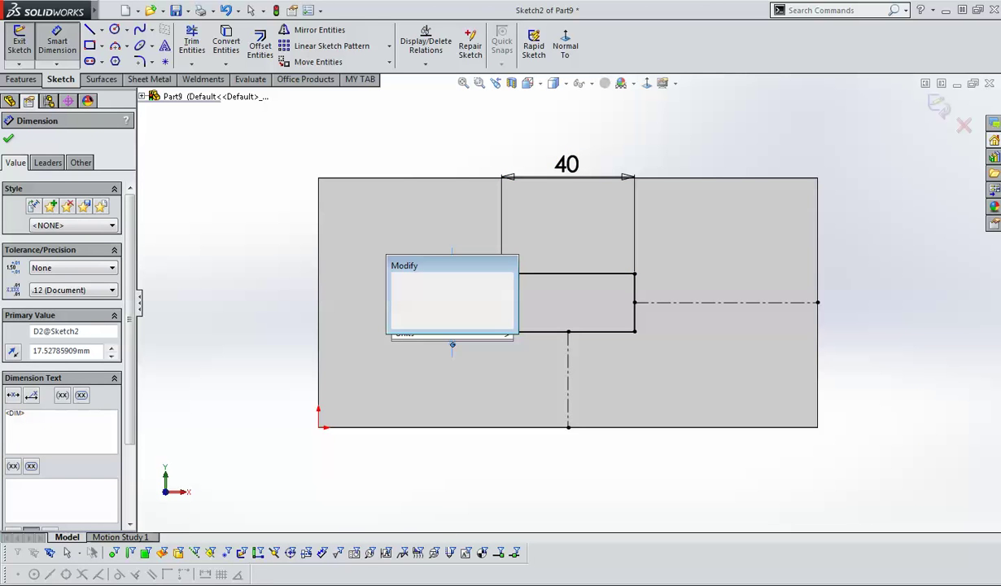
type("20")
key("Return")
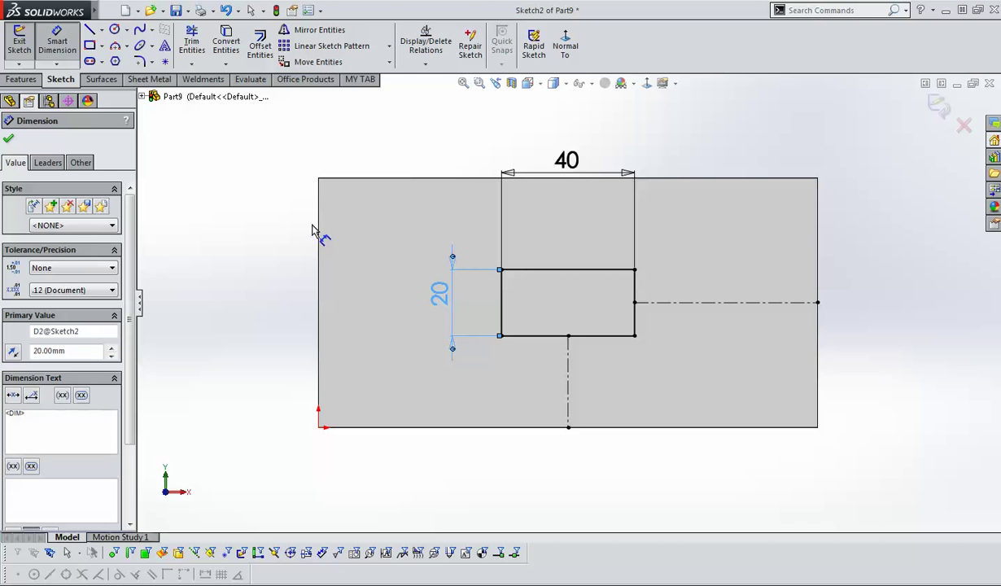
left_click(233, 185)
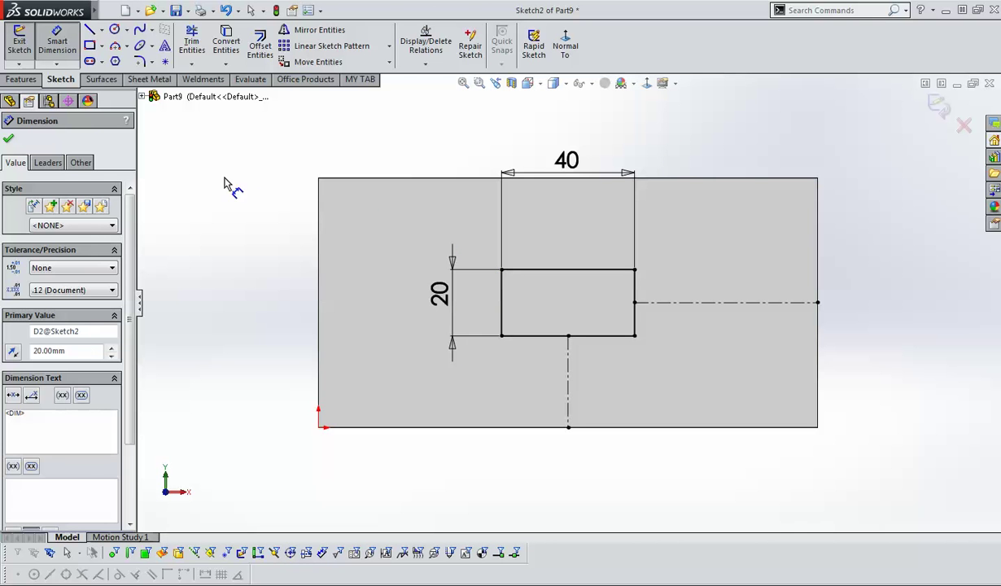
- Extrude the rectangle 10 mm as a boss on the plate, and dismiss the file properties without saving changes
left_click(17, 79)
left_click(35, 45)
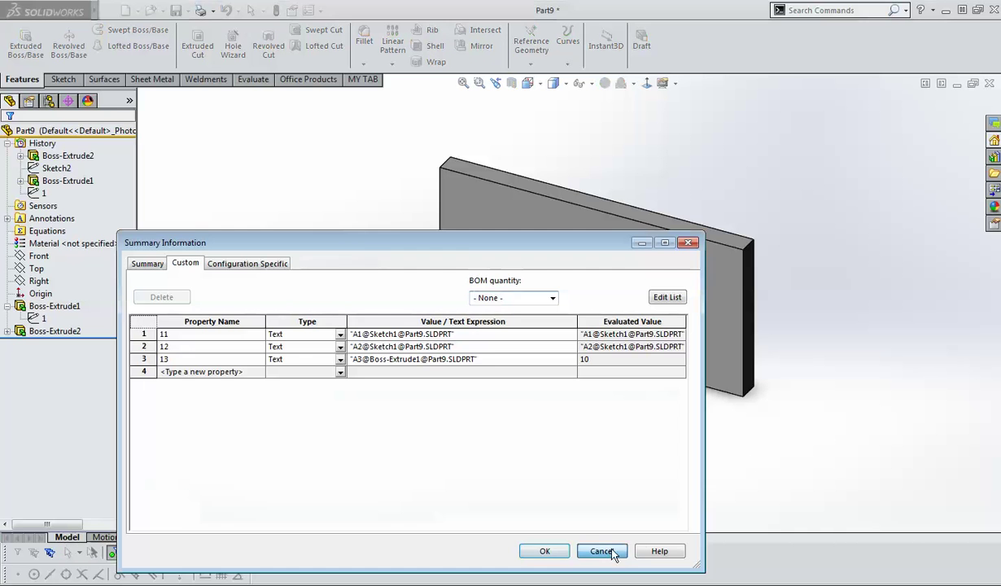
left_click(603, 552)
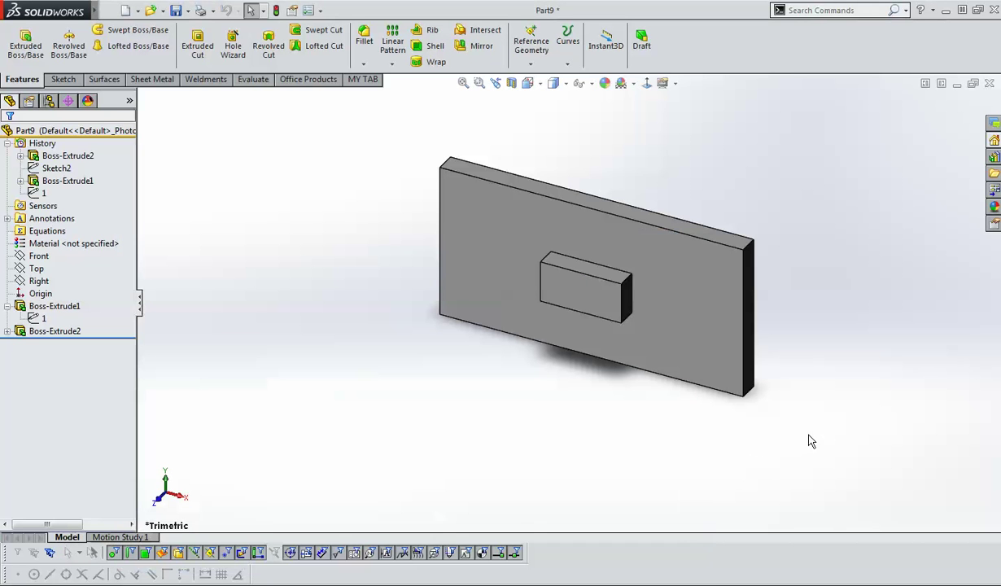
- Display the small boss's dimensions and rename its 40 mm width dimension as B1
double_click(583, 310)
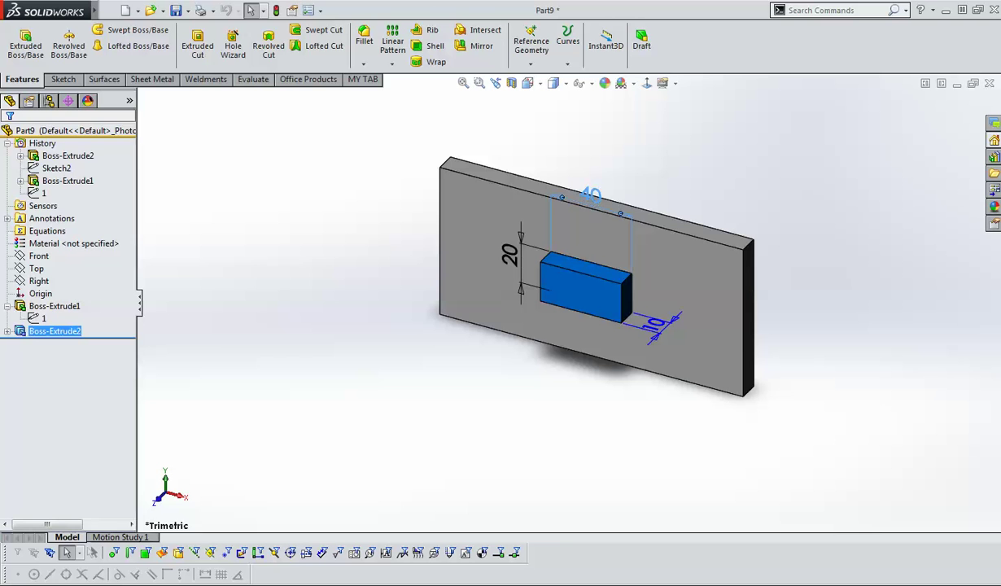
left_click(591, 193)
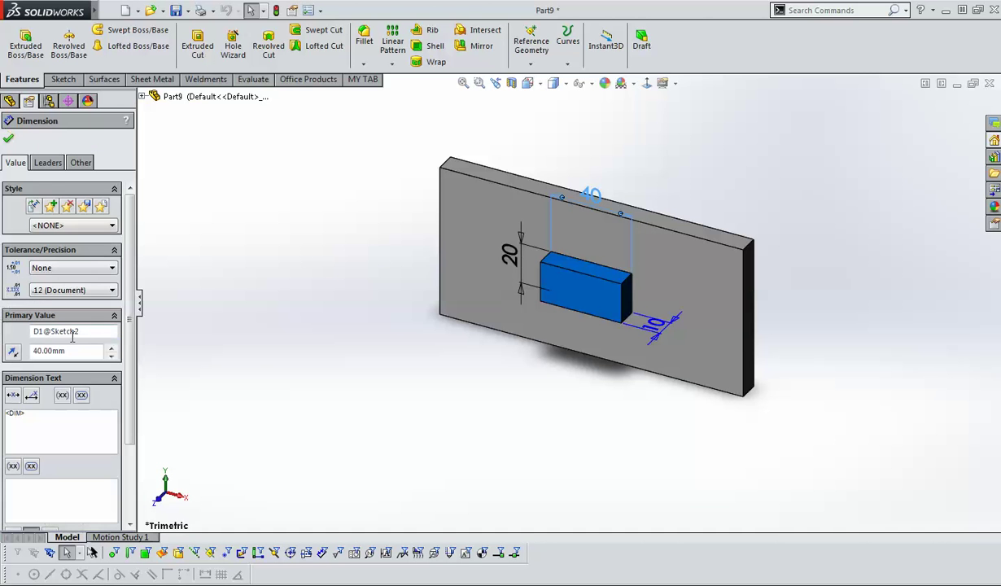
left_click_drag(81, 331, 14, 335)
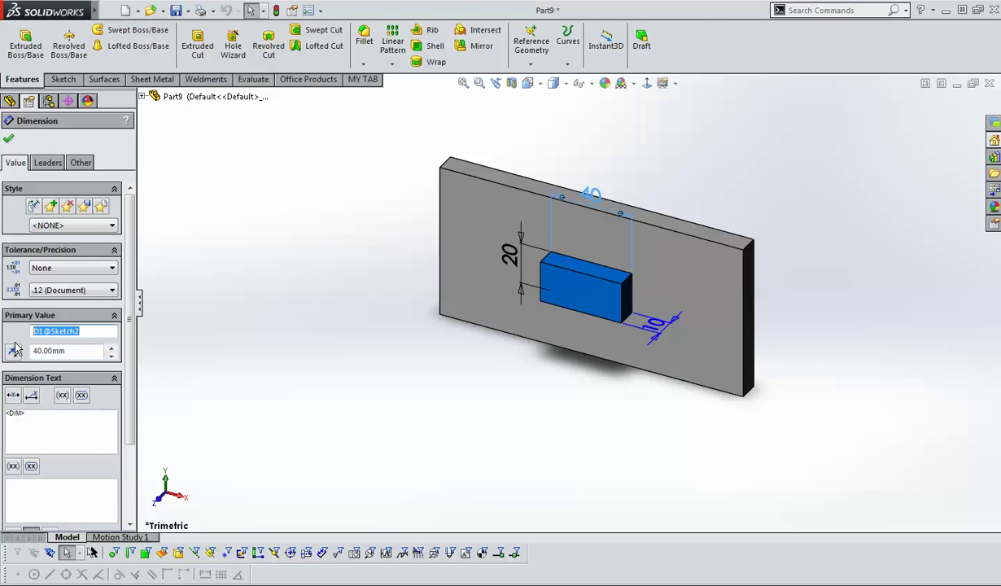
type("B1")
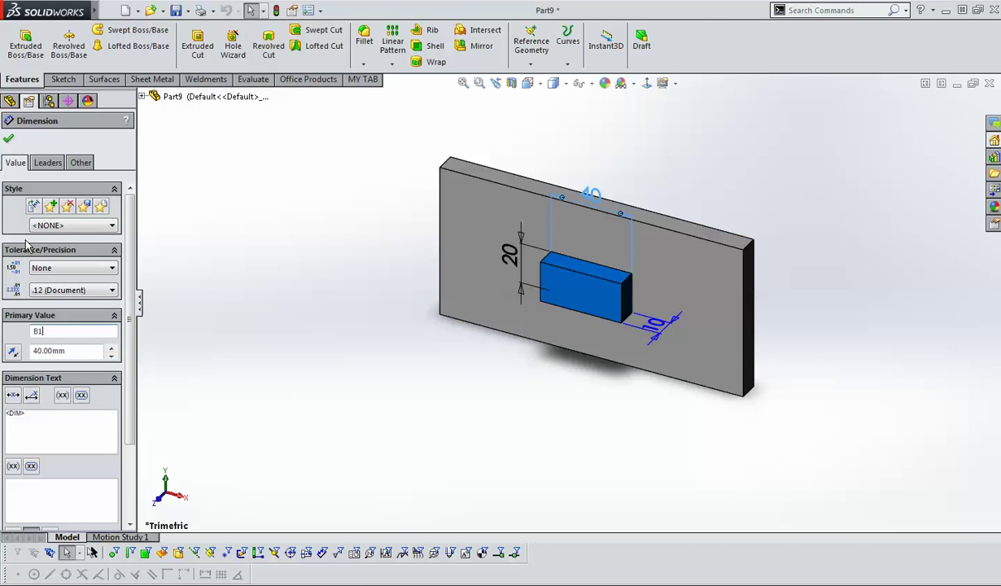
key("Return")
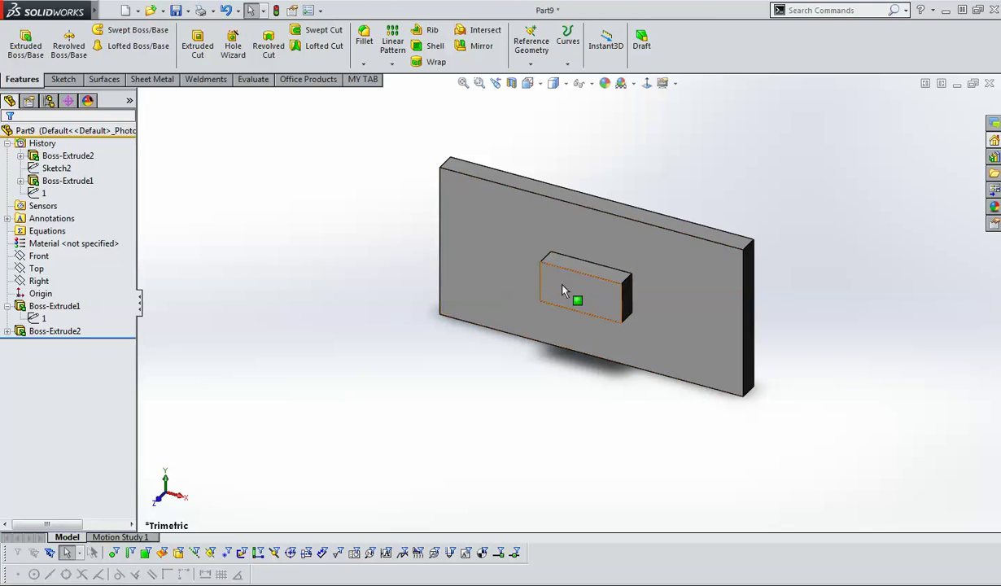
- Display the small boss's dimensions again and rename its 20 mm height dimension as B2
left_click(540, 272)
left_click(509, 256)
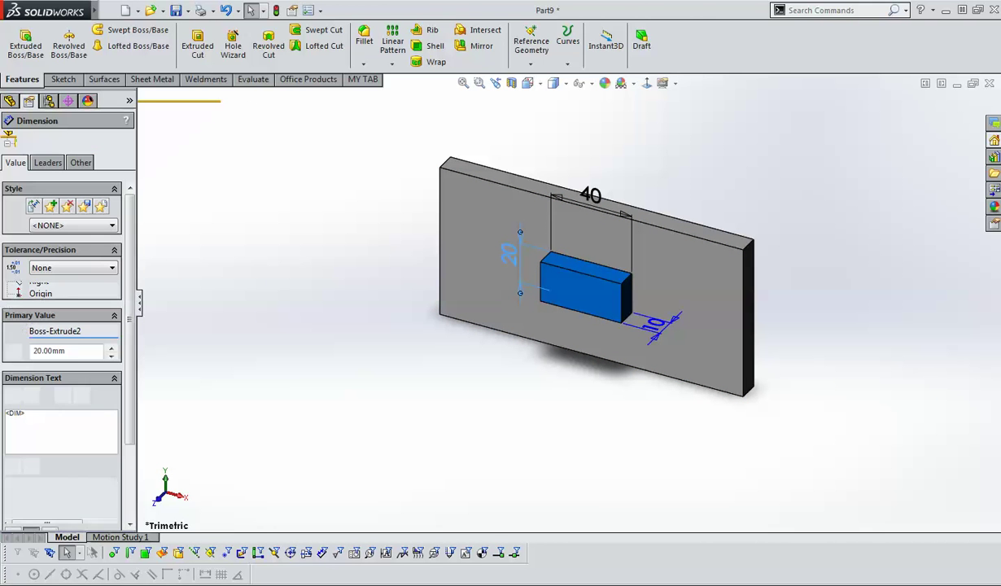
left_click_drag(81, 331, 12, 331)
type("B2")
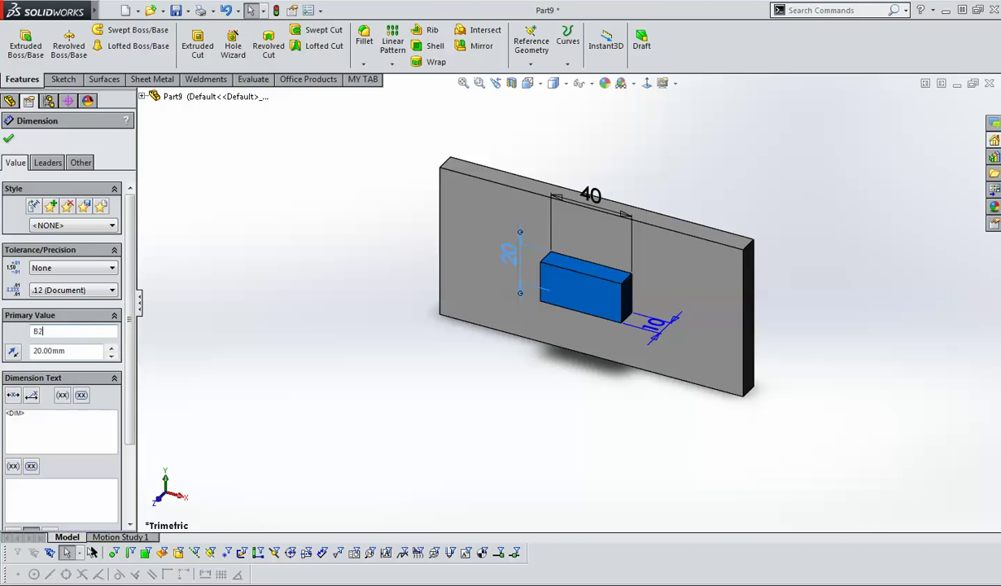
- Rename the small boss's 10 mm depth dimension as B3
left_click(655, 325)
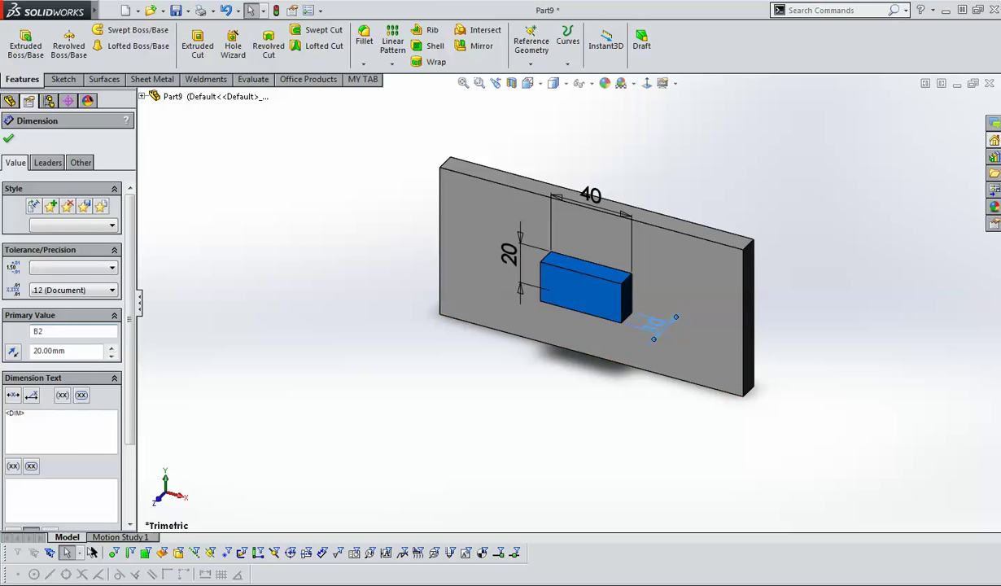
double_click(110, 331)
type("B3")
left_click(9, 139)
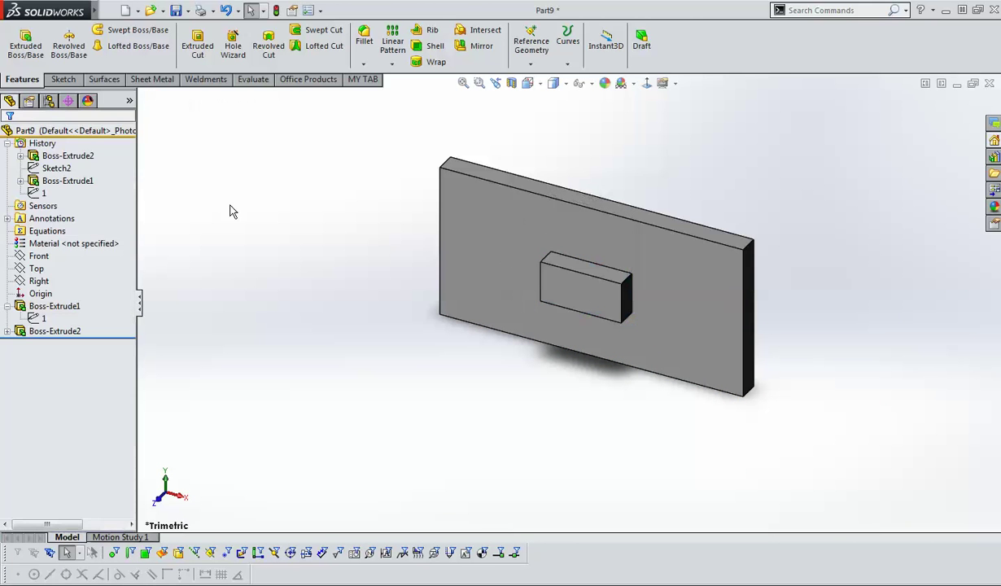
double_click(564, 304)
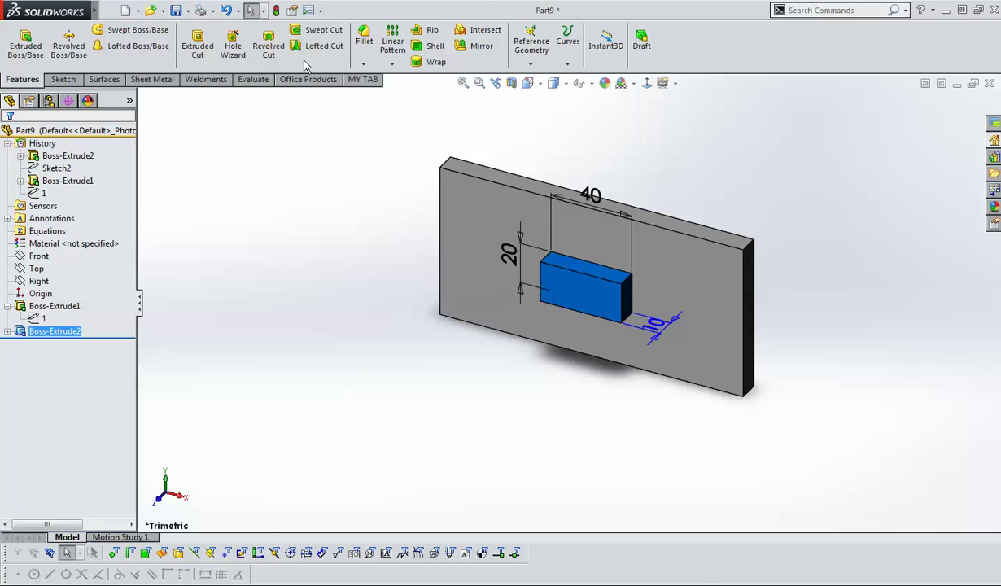
left_click(291, 9)
left_click_drag(346, 242, 527, 381)
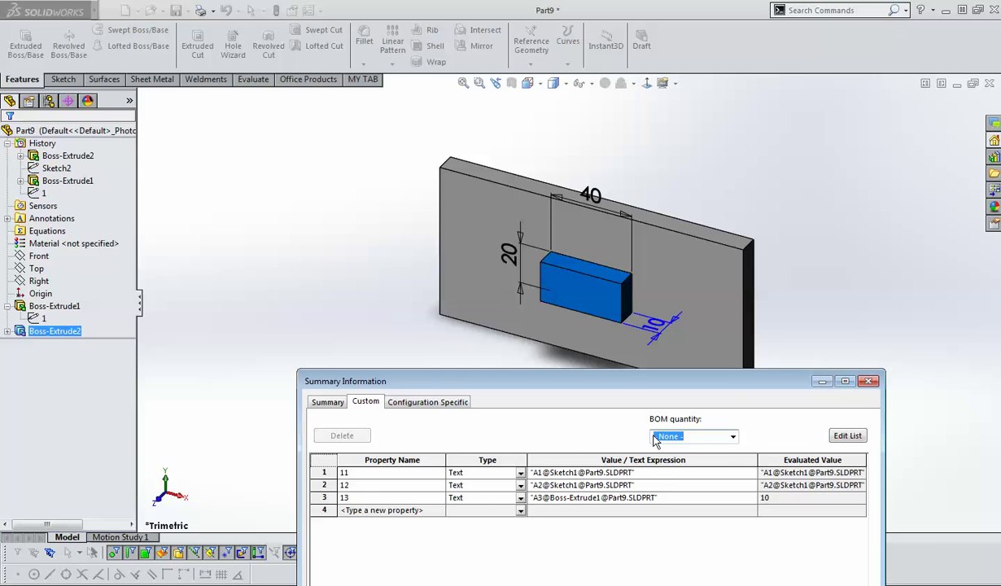
left_click(870, 381)
- Rename the sketch under the small boss's extrusion as 2
left_click(7, 331)
left_click(47, 345)
type("2")
left_click(186, 366)
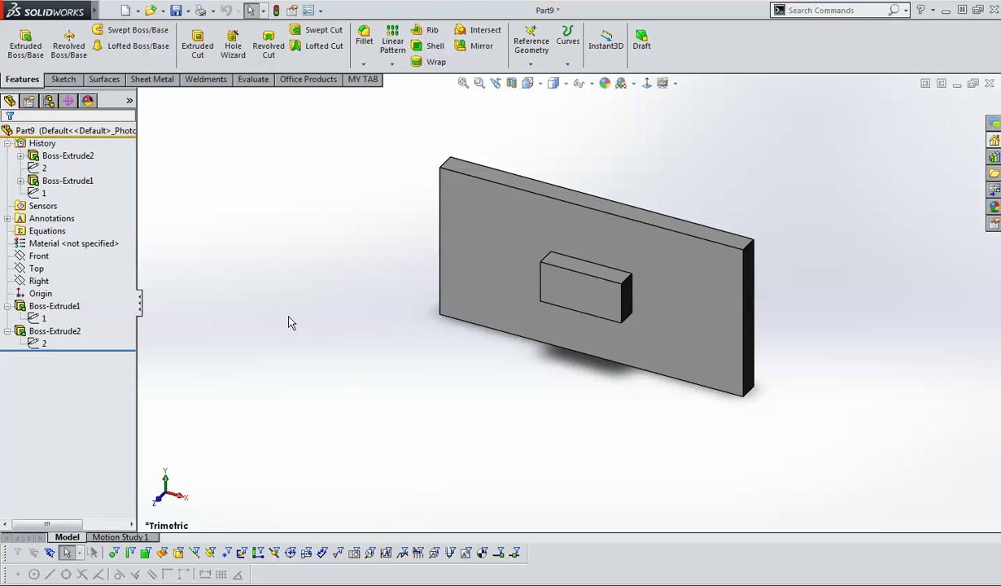
- Display the small boss's dimensions and add a custom file property 21 linked to its 40 mm width dimension, B1
left_click(599, 296)
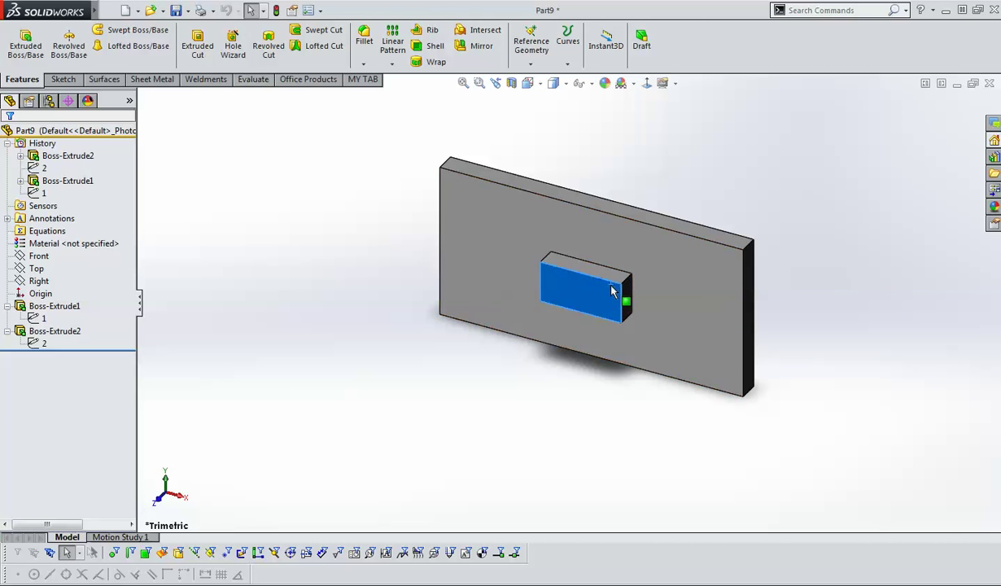
left_click(291, 10)
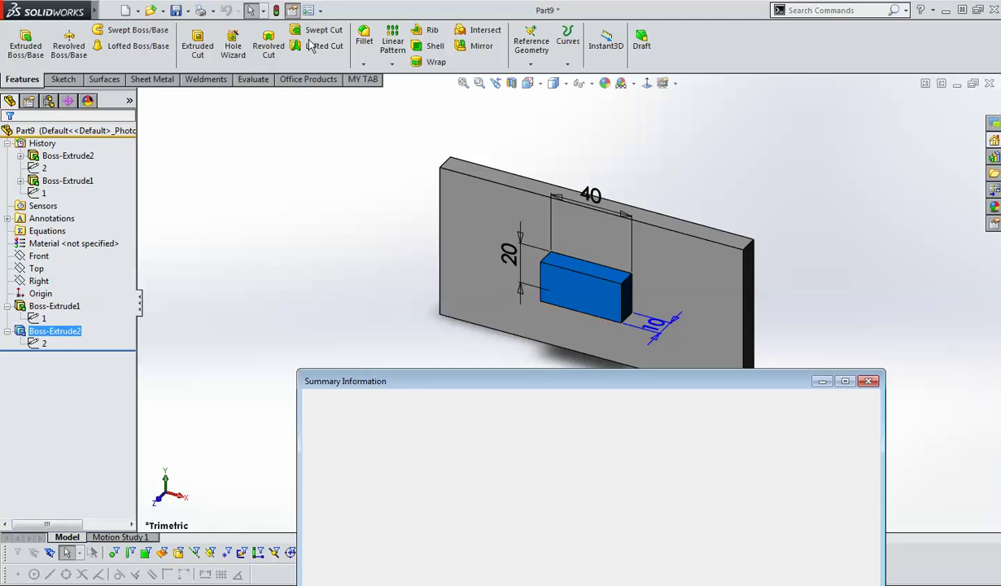
left_click_drag(425, 384, 237, 373)
left_click(188, 496)
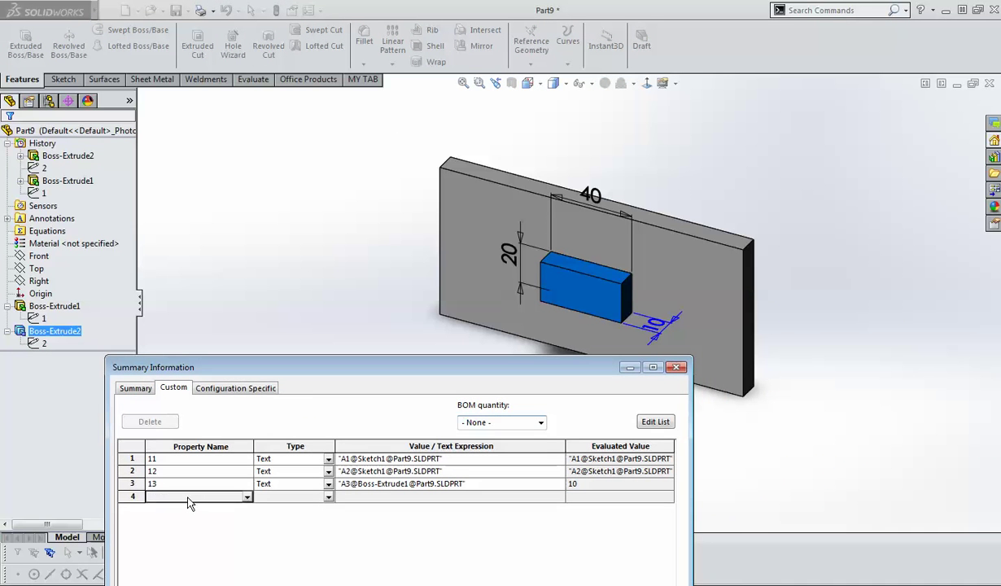
type("21")
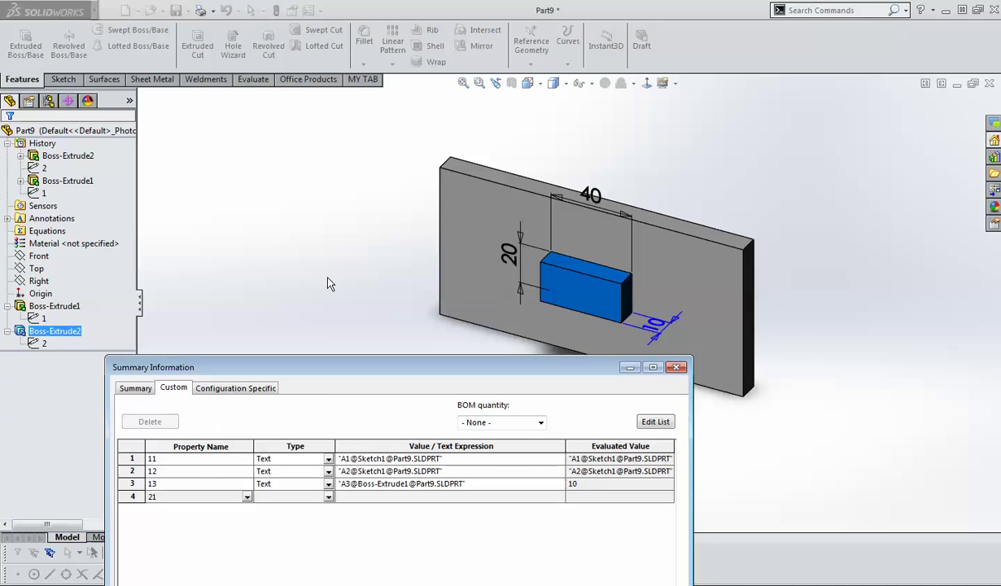
left_click(597, 198)
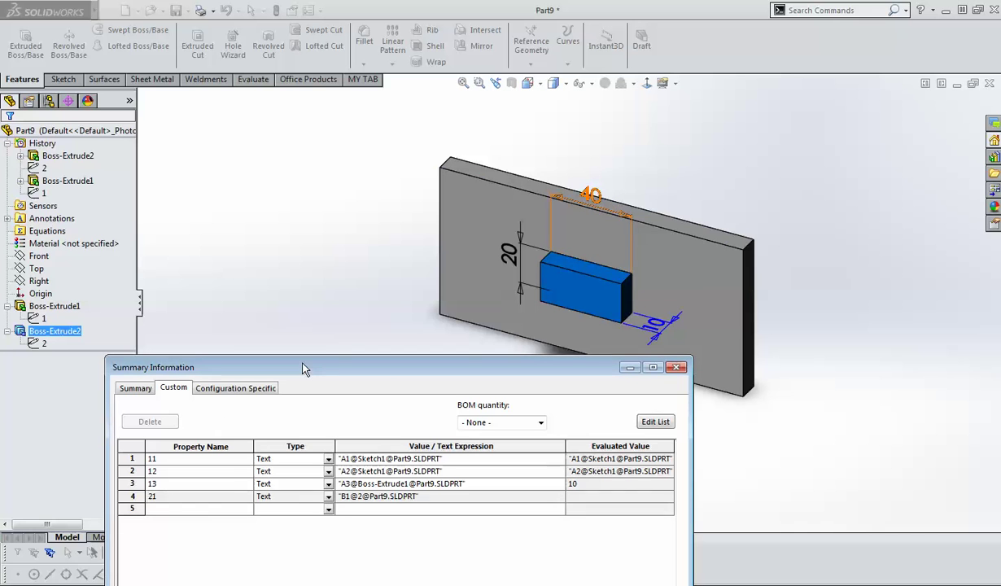
- Add a custom property 22 linked to the small boss's 20 mm height dimension, B2
left_click(196, 510)
type("22")
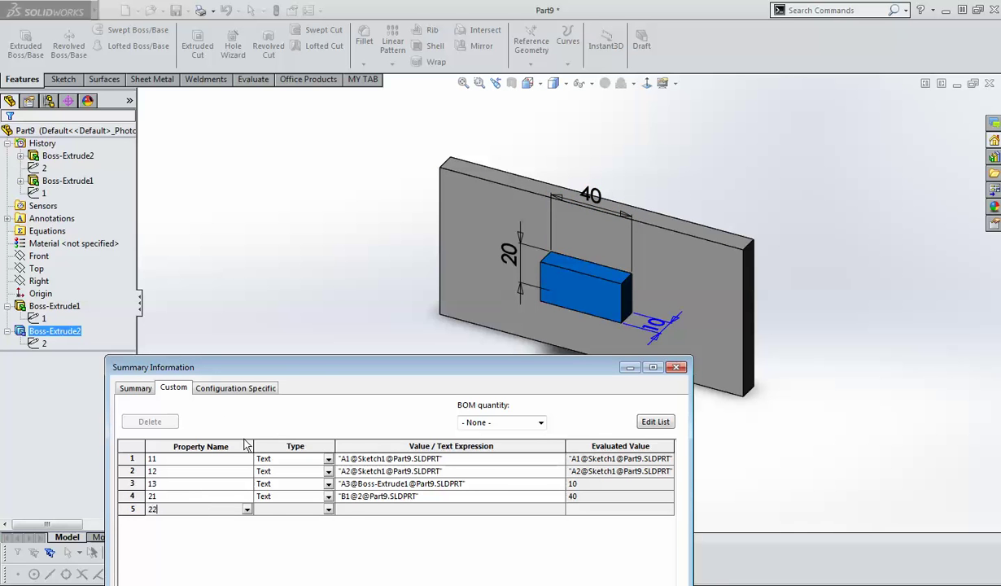
left_click(506, 255)
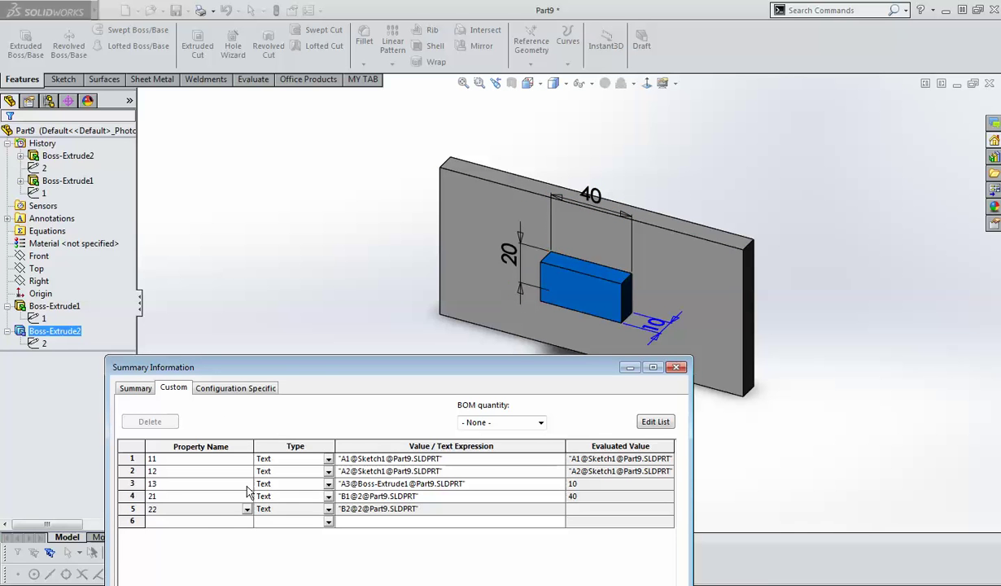
- Add a custom property 23 linked to the small boss's 10 mm depth dimension, B3, and evaluate it
left_click(207, 522)
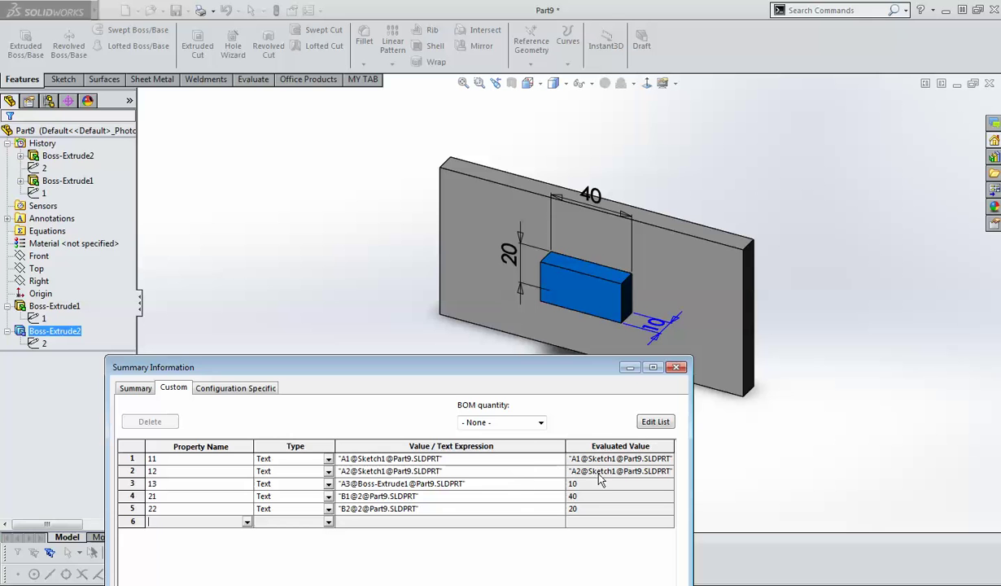
type("23")
left_click(662, 335)
left_click_drag(514, 374, 479, 302)
left_click_drag(442, 212, 420, 136)
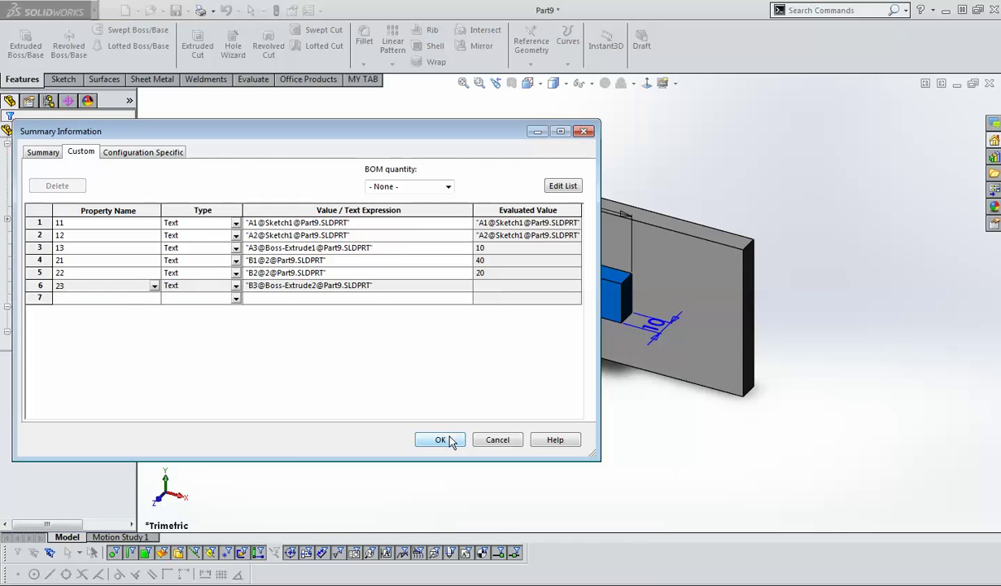
left_click(525, 268)
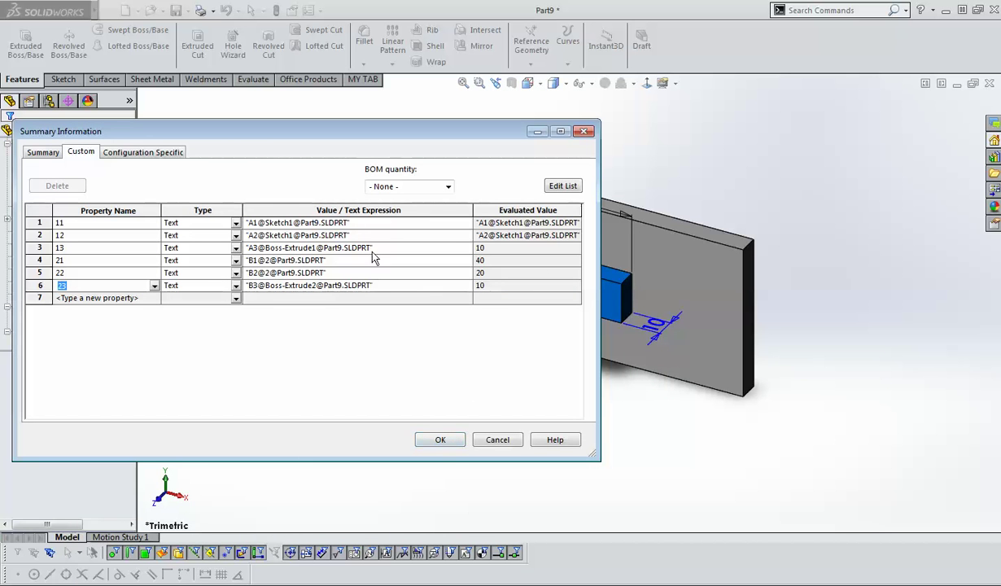
left_click(386, 230)
left_click(384, 223)
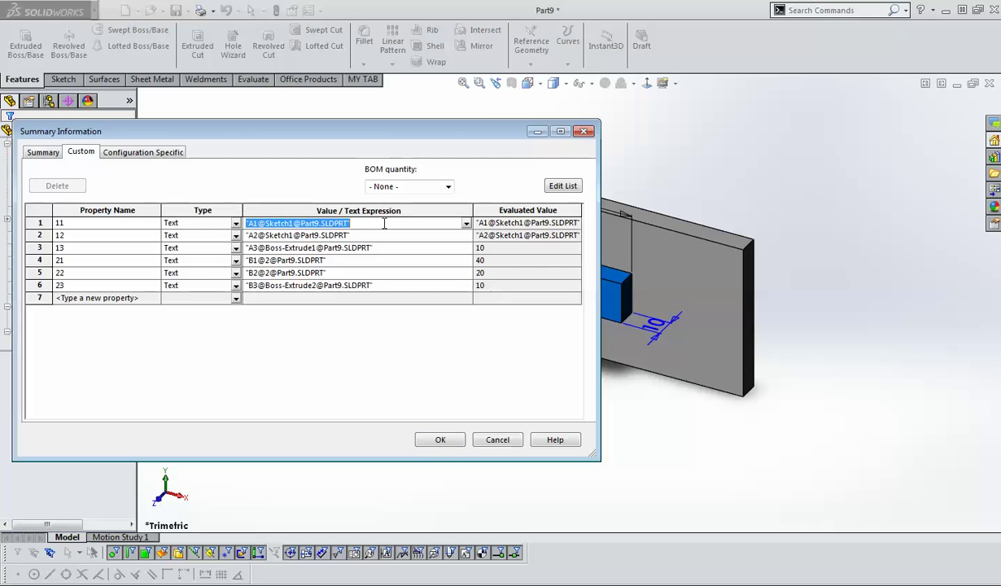
left_click_drag(304, 133, 647, 233)
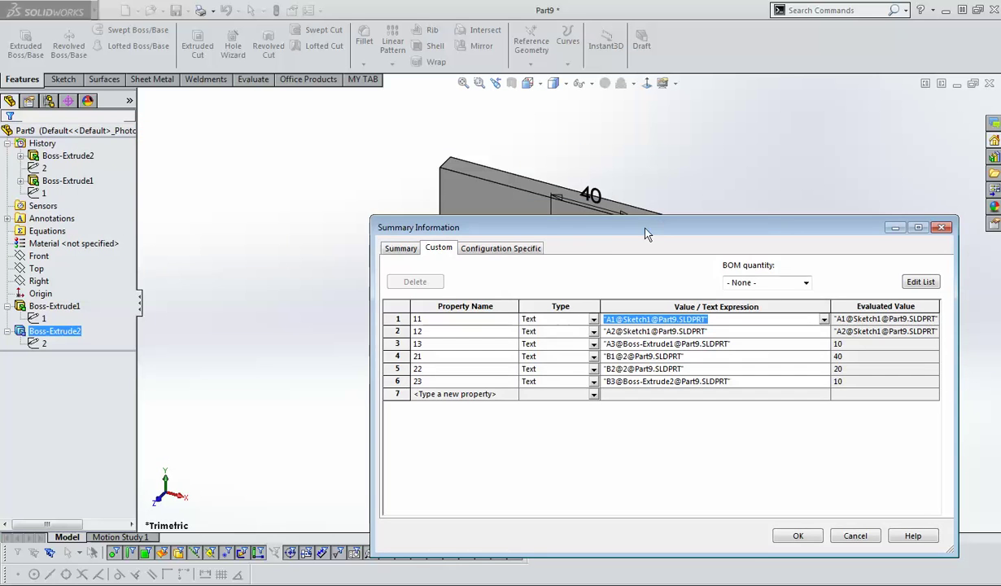
left_click(453, 180)
left_click_drag(547, 237, 548, 441)
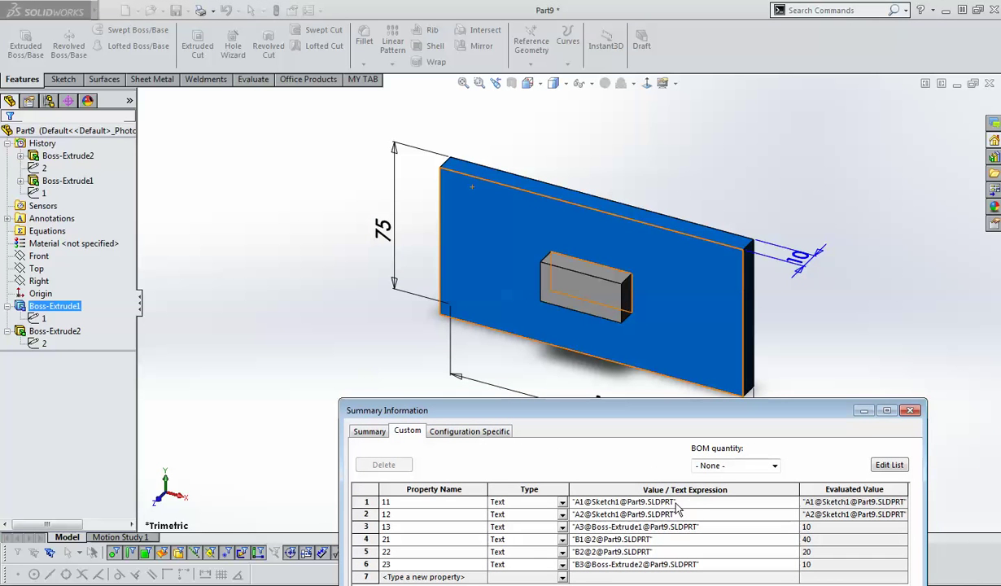
left_click(562, 502)
left_click(563, 503)
left_click(584, 504)
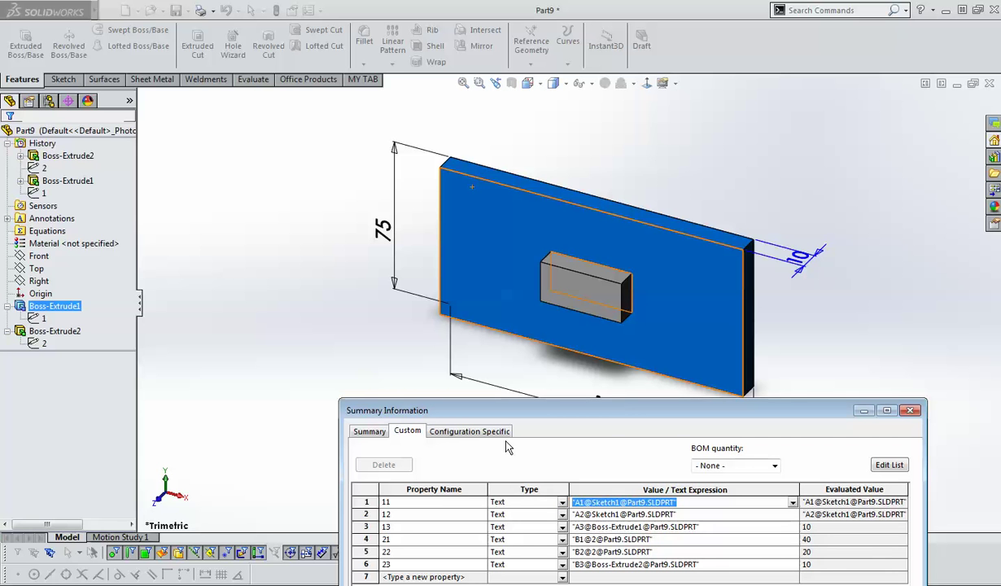
key("Delete")
type("\"A1@1@Part9.SLDPRT\"")
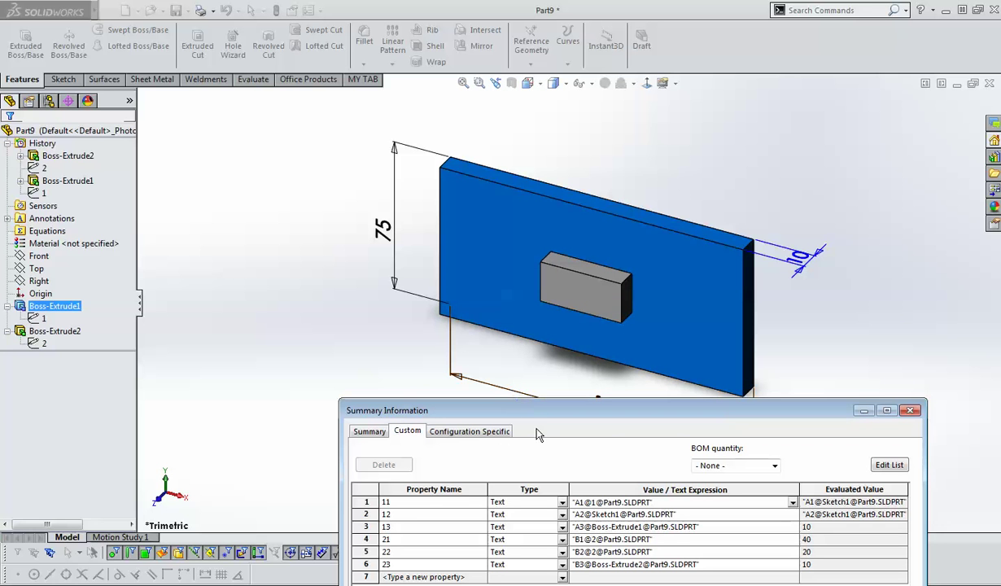
left_click(688, 514)
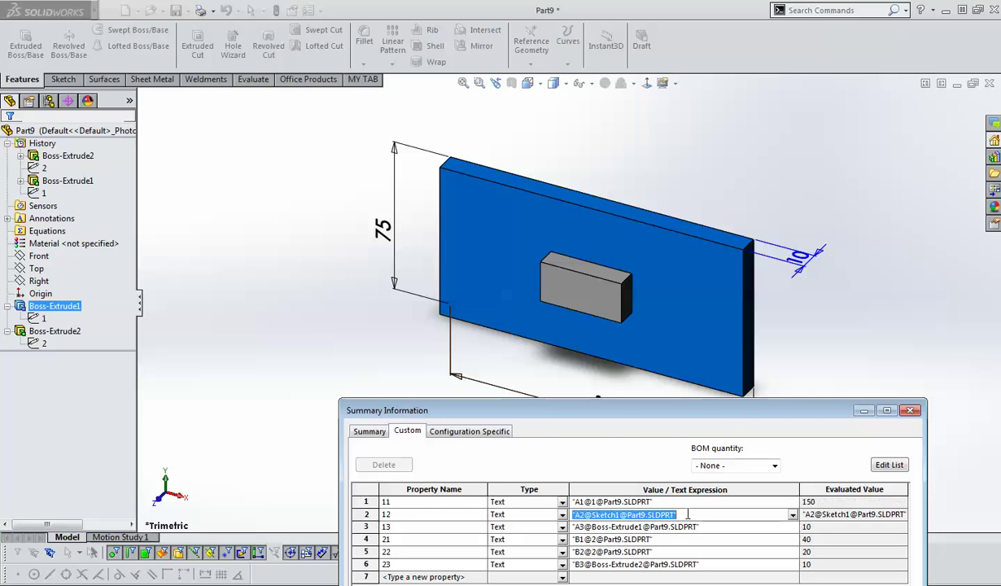
left_click(386, 236)
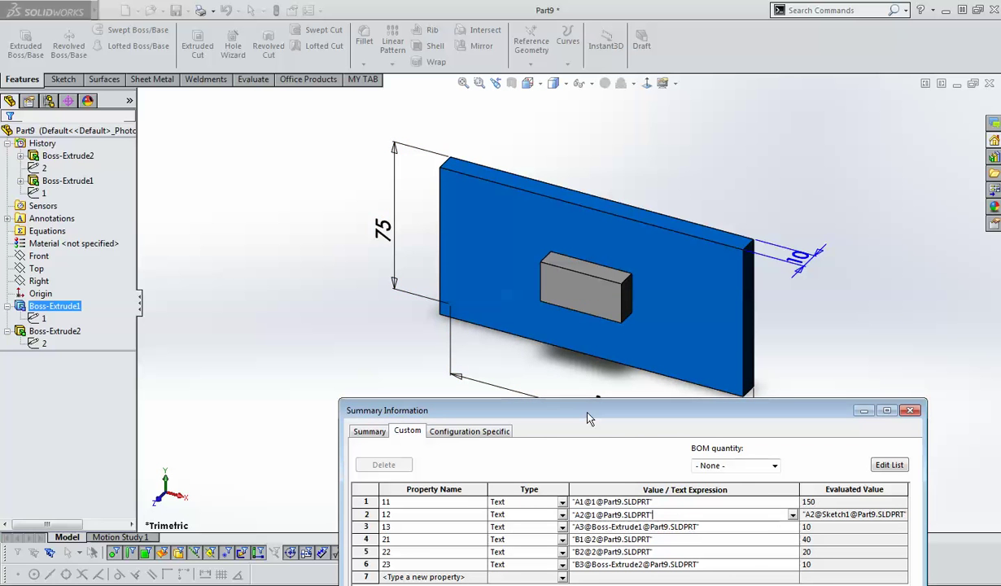
left_click_drag(577, 404, 382, 208)
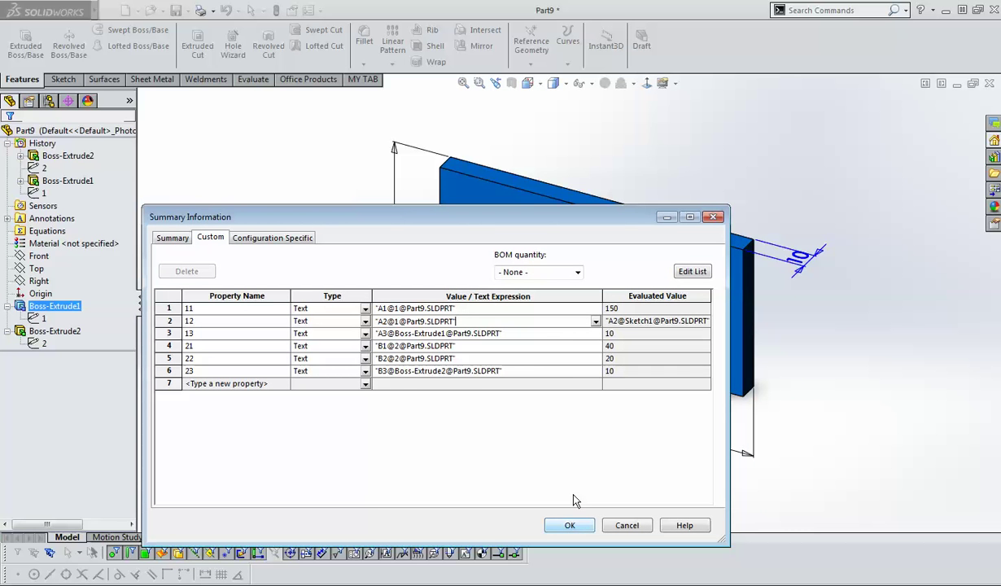
left_click(620, 326)
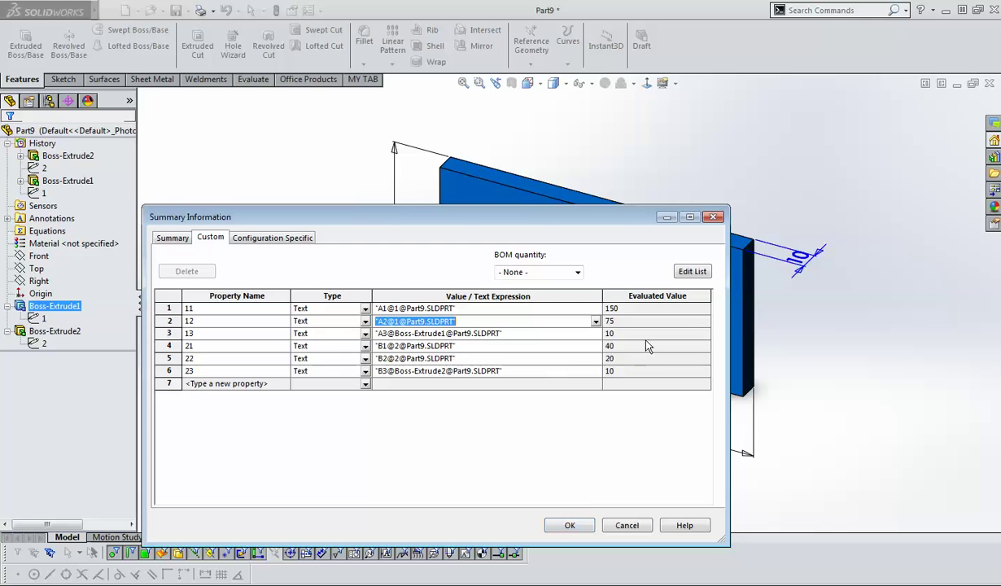
left_click(570, 525)
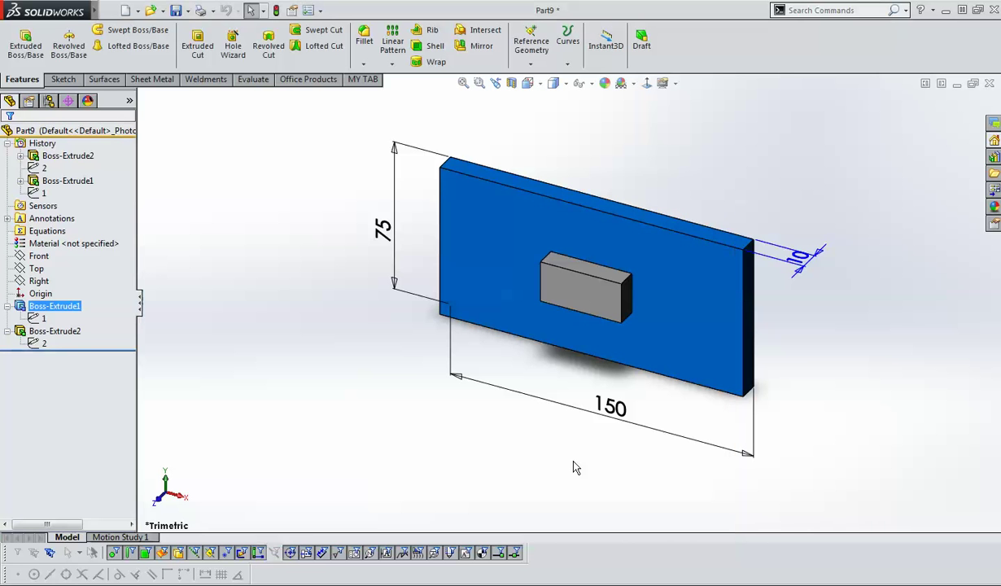
- Save the part as test in the Test folder on drive E
left_click(574, 467)
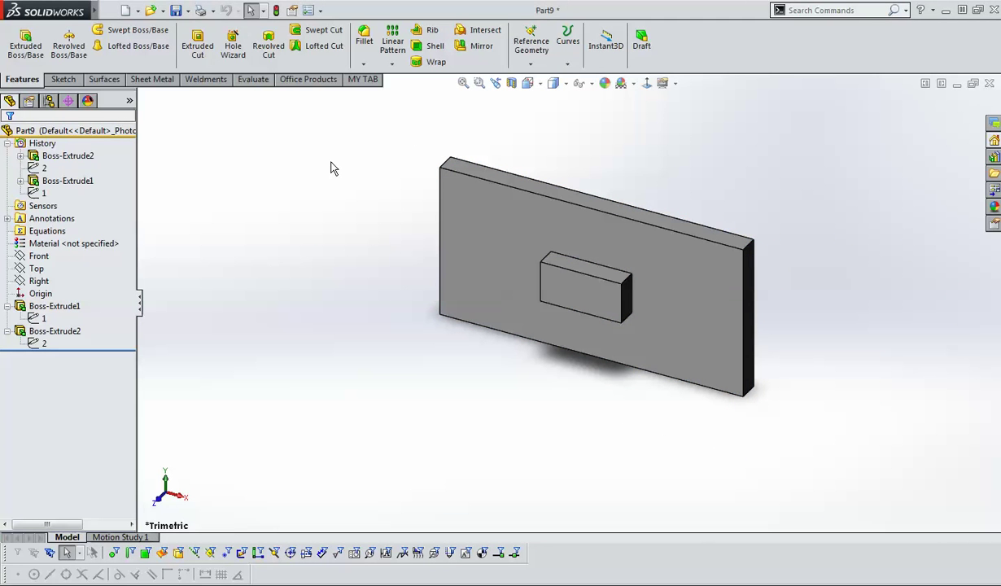
left_click(176, 12)
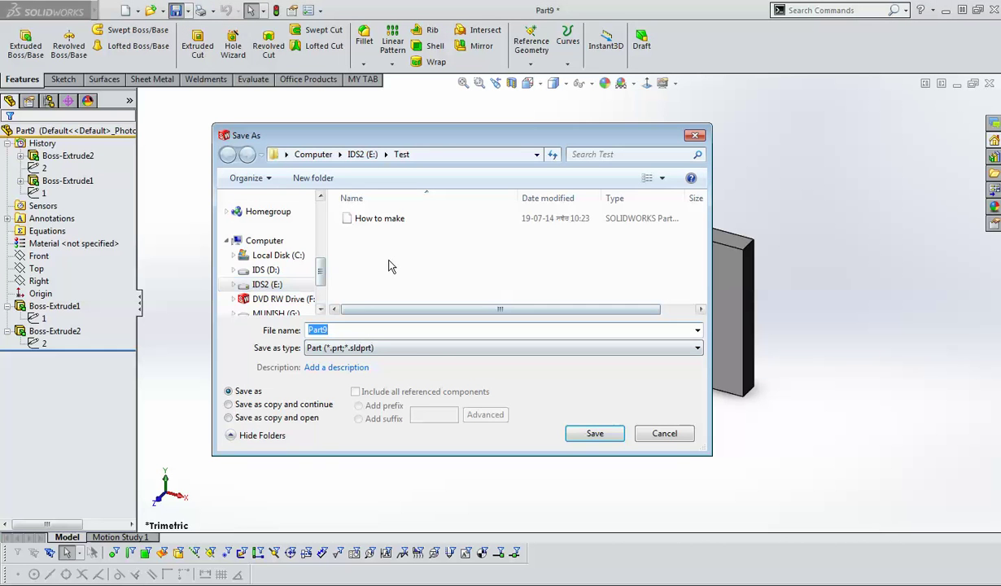
type("test")
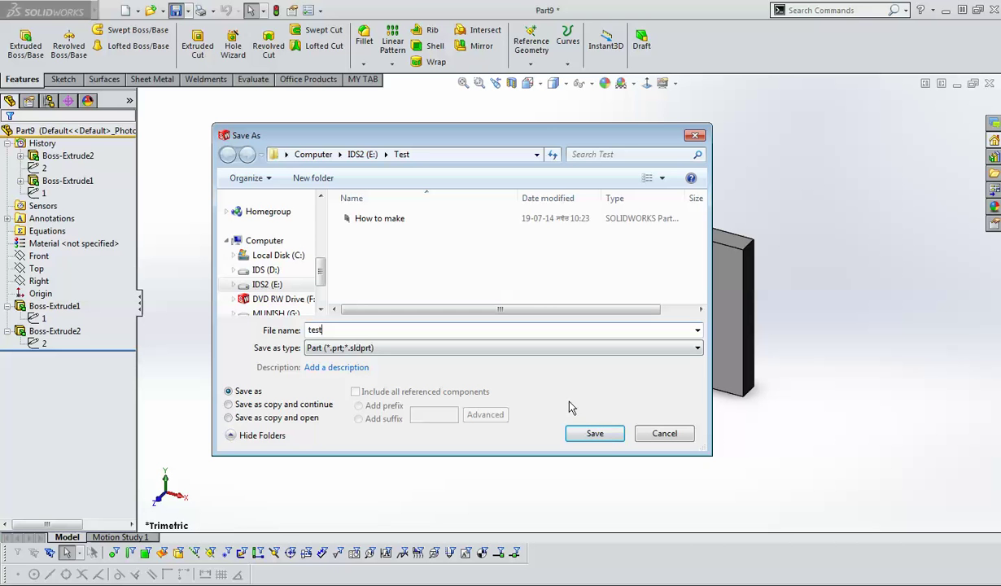
left_click(587, 434)
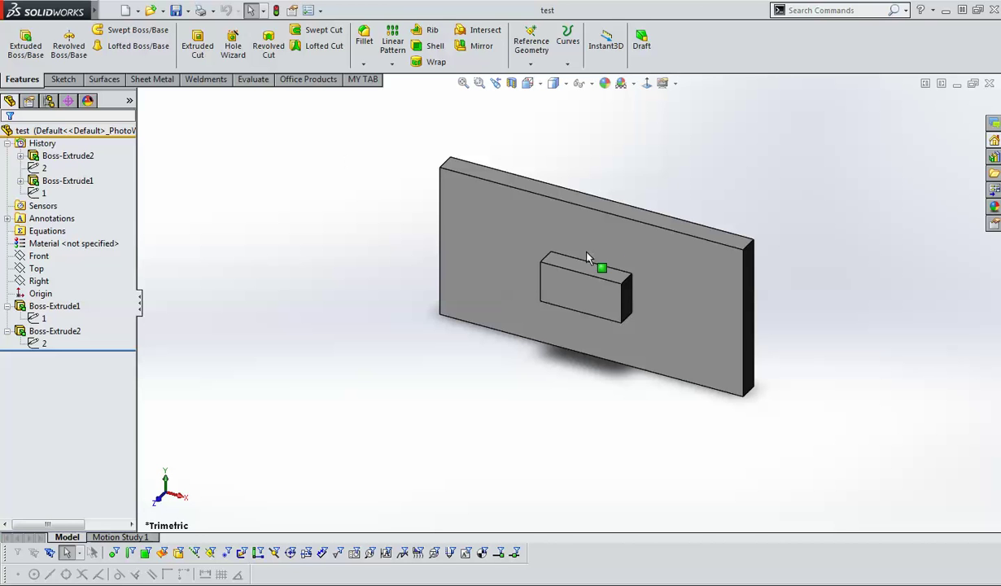
- Switch to the open How to make drawing containing the Name and Value table
middle_click_drag(783, 231, 713, 440)
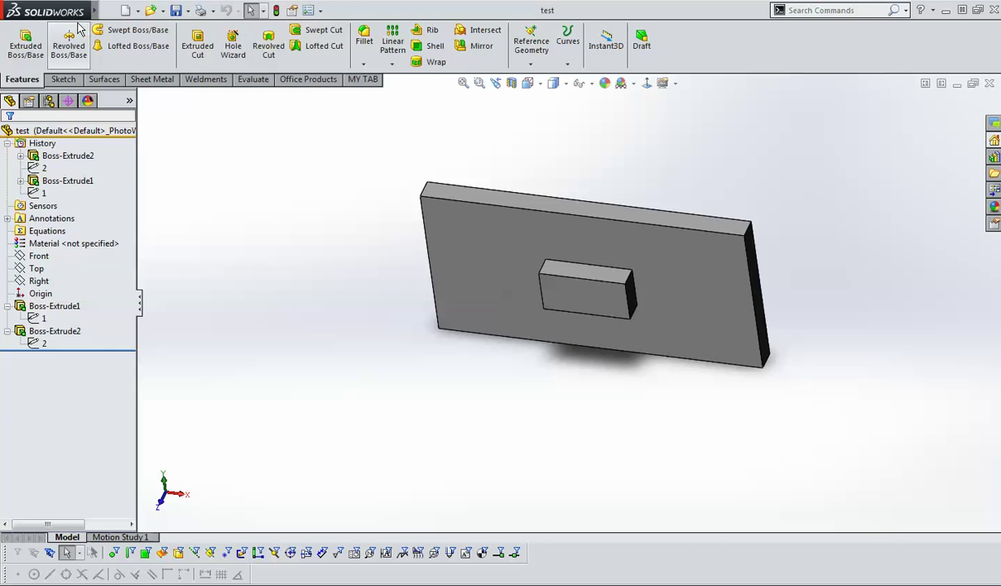
mouse_move(95, 12)
left_click(297, 10)
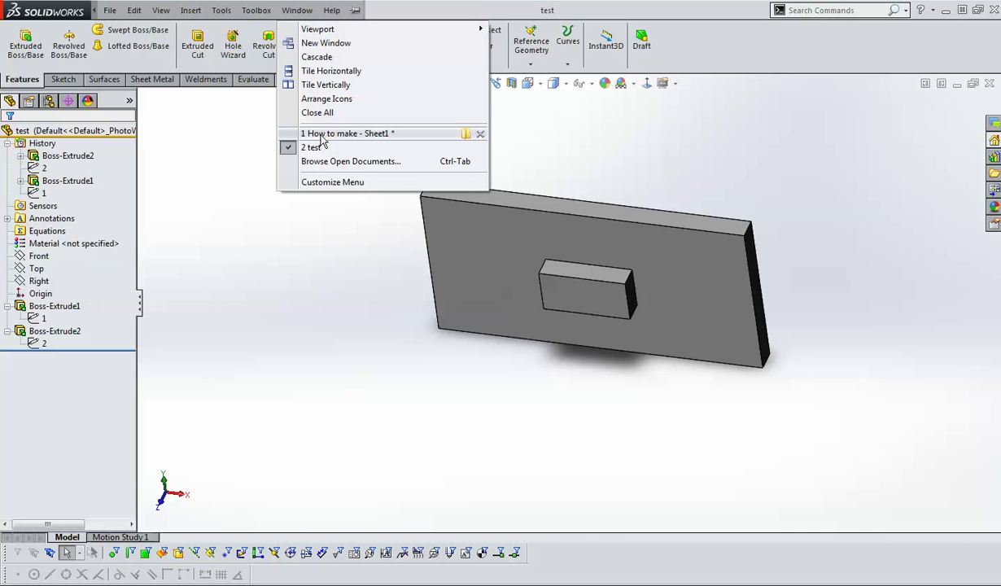
left_click(342, 133)
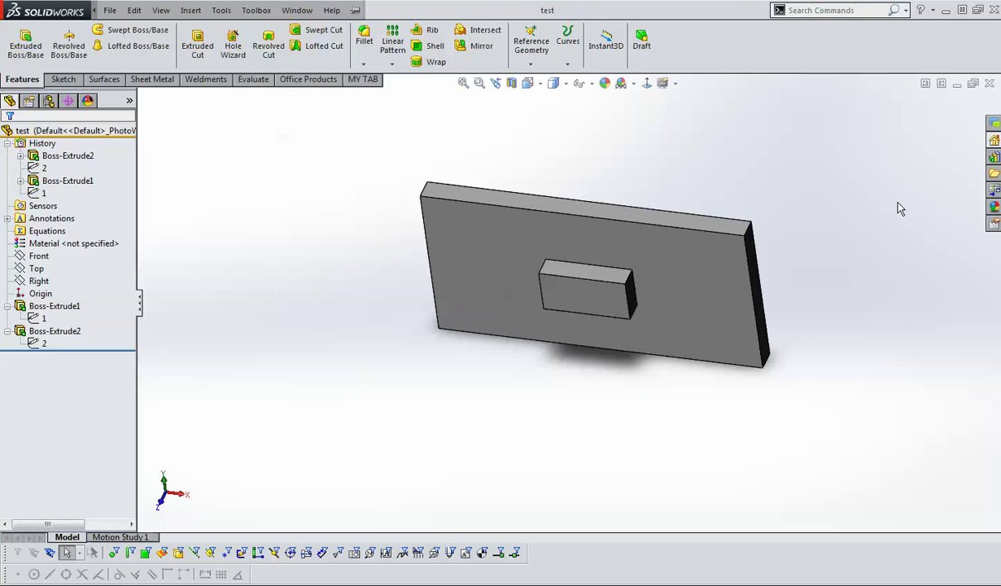
left_click(611, 98)
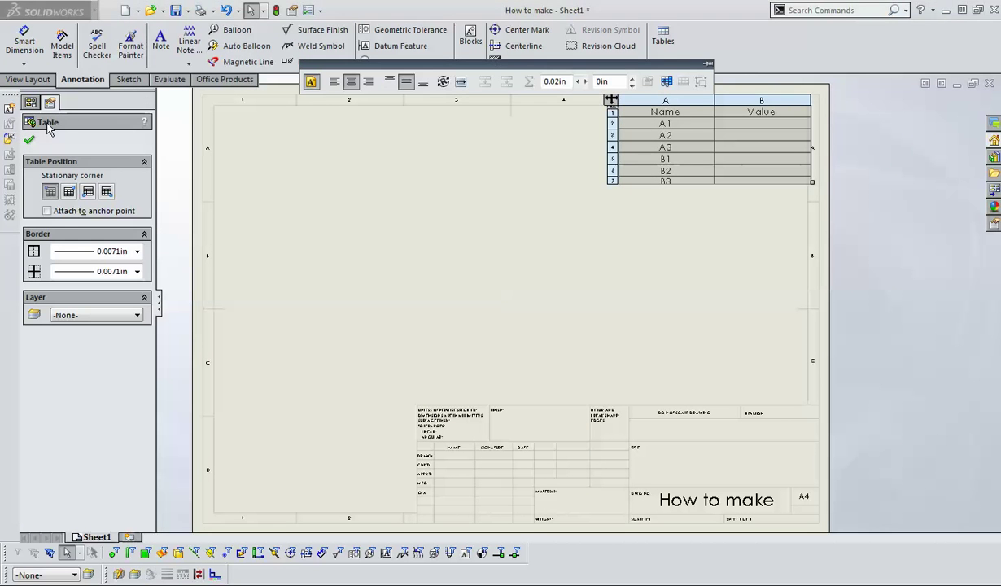
left_click(695, 268)
left_click(662, 40)
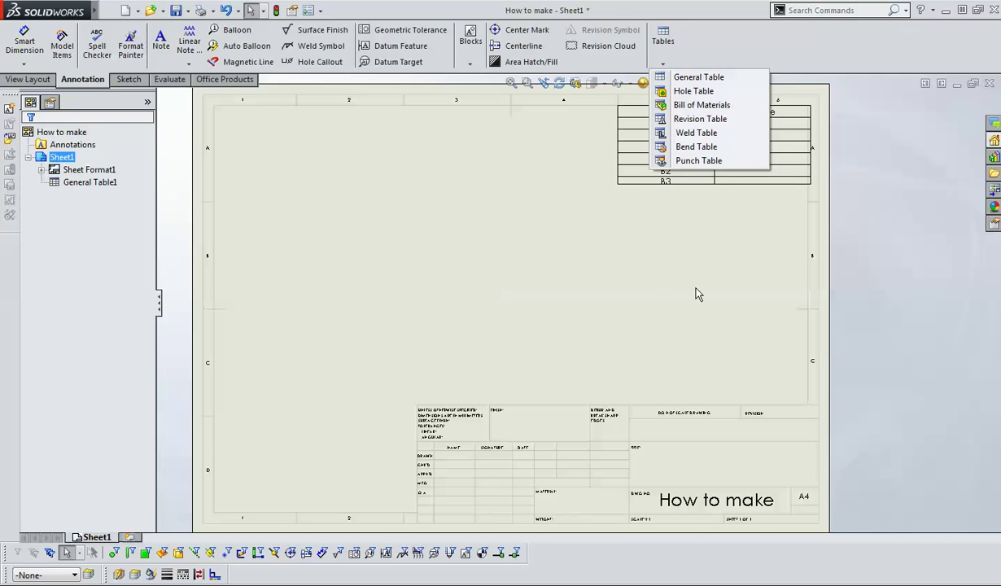
left_click(693, 77)
left_click_drag(92, 259, 137, 280)
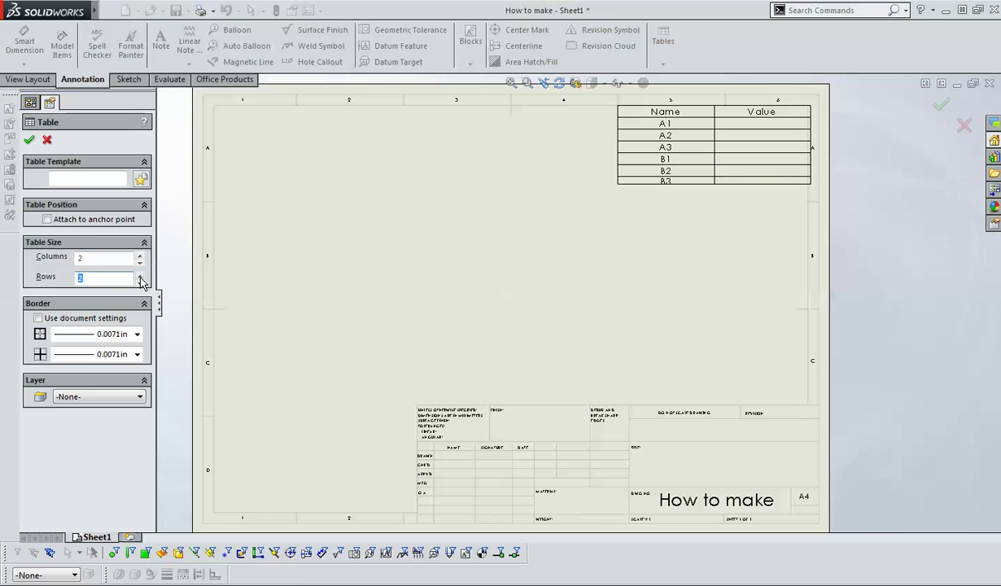
key("Return")
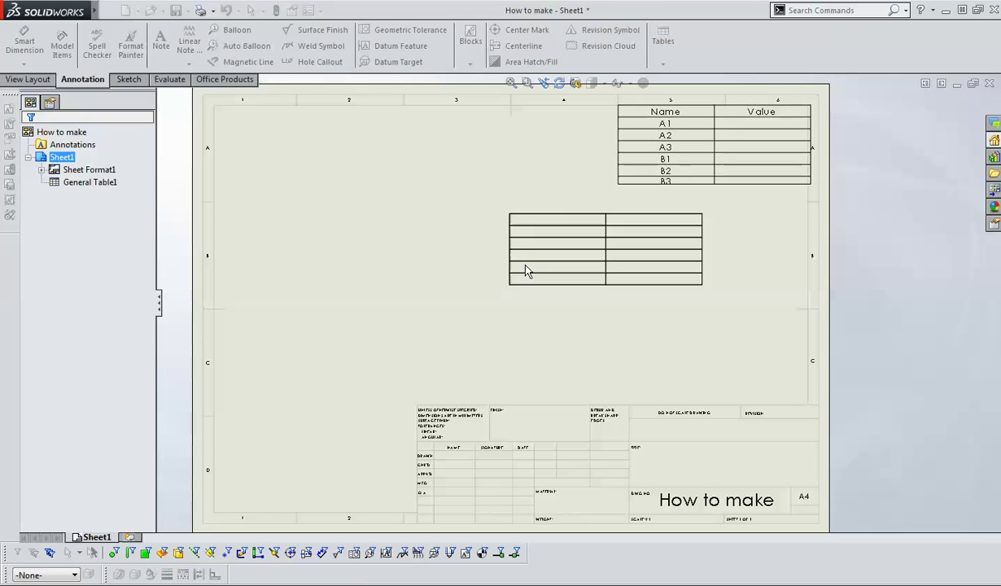
left_click(471, 272)
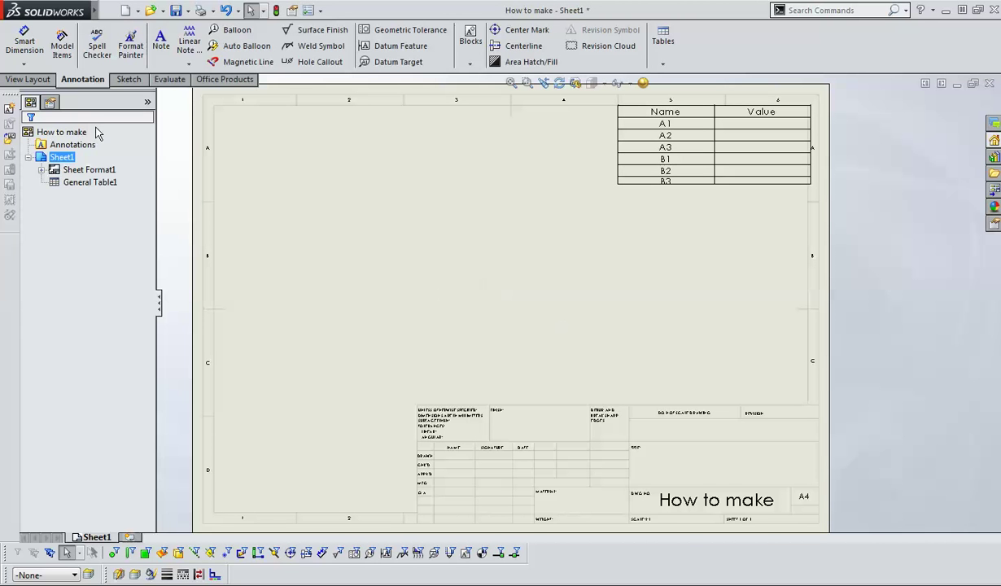
- Insert a front view and a side view of the test part on Sheet1 using Model View with multiple views
left_click(32, 79)
left_click(56, 45)
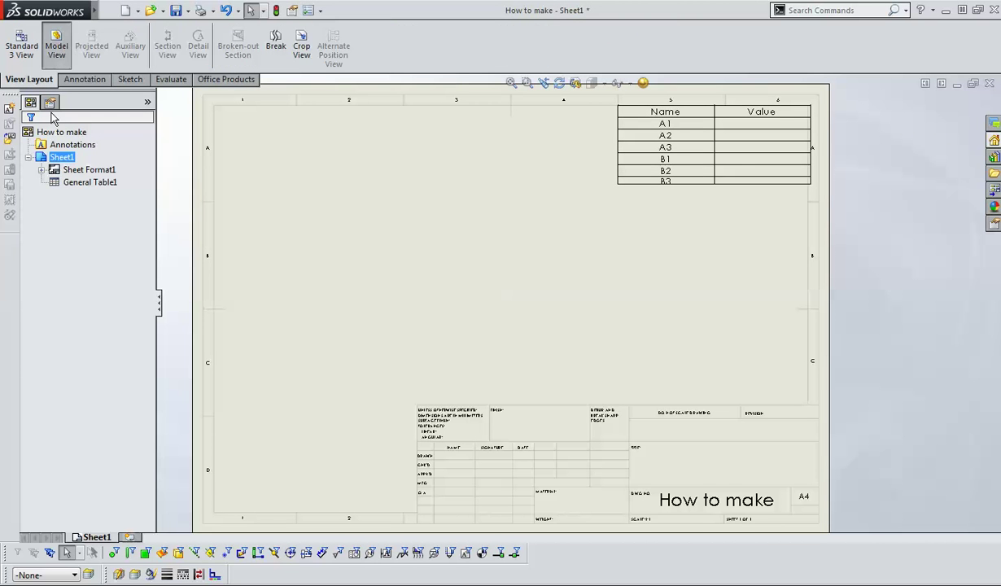
left_click(66, 259)
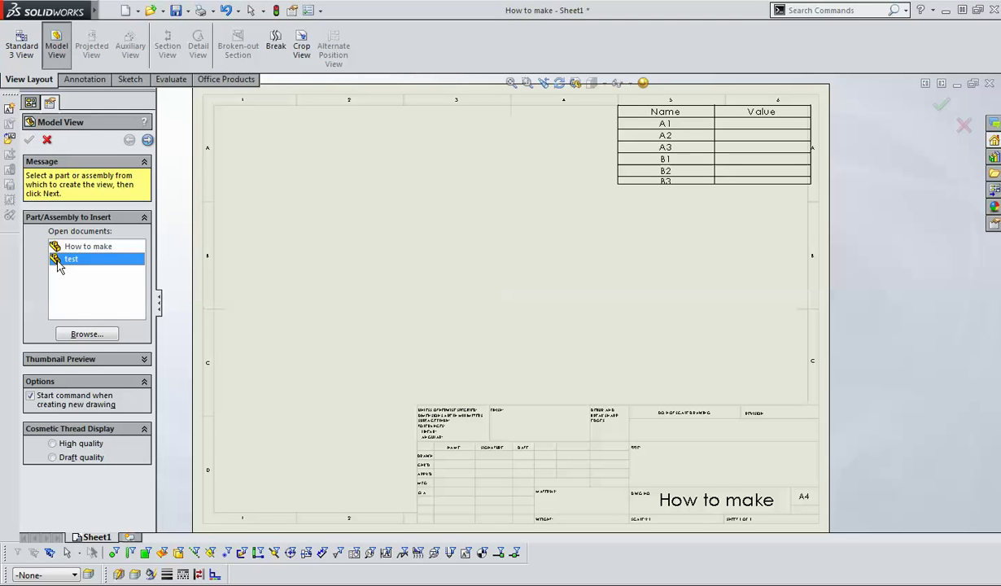
left_click(147, 140)
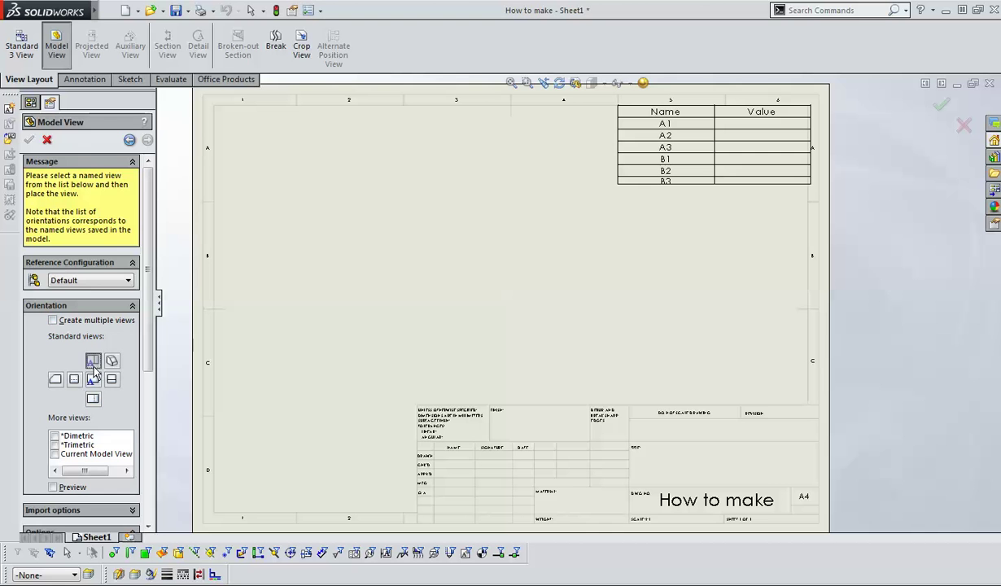
left_click(52, 320)
left_click(111, 389)
left_click(29, 139)
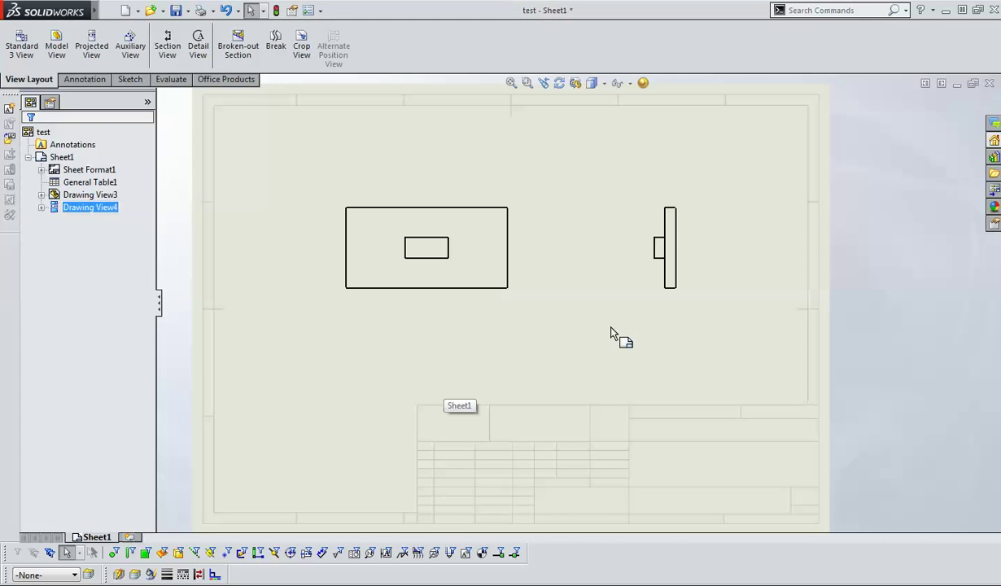
- Shift the front view toward the sheet's left edge and bring the side view closer to it
left_click_drag(476, 298, 412, 302)
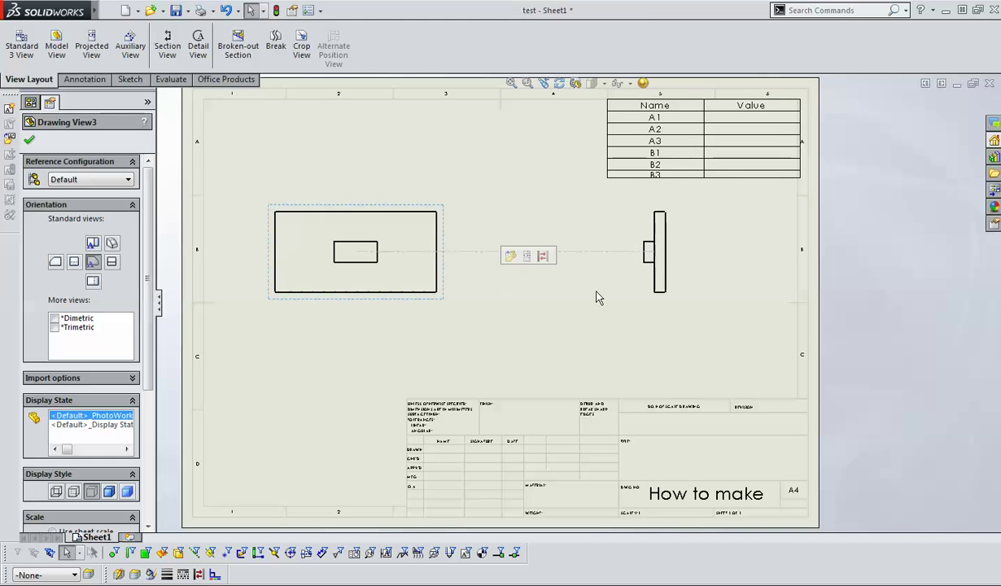
left_click_drag(622, 302, 528, 304)
key("Escape")
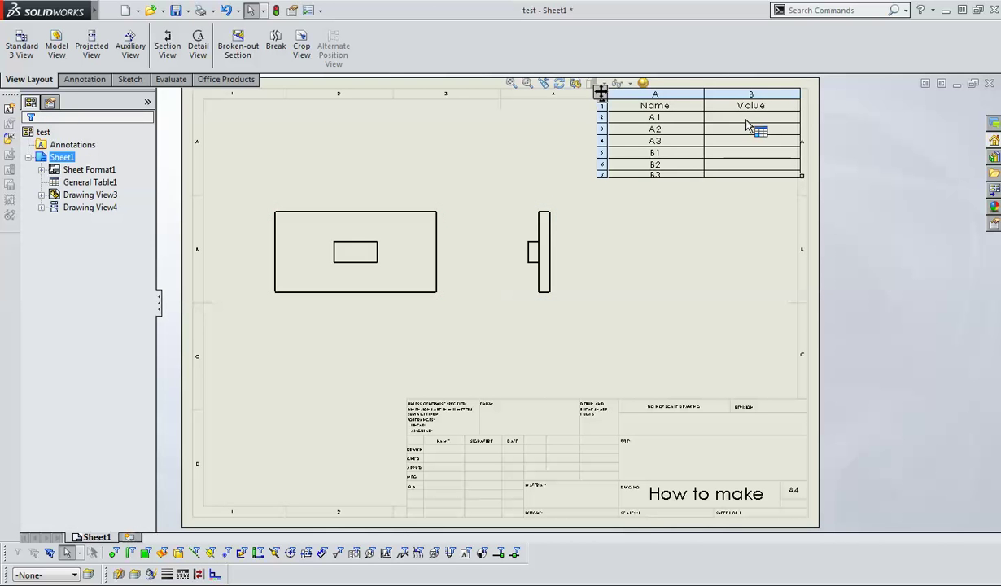
- Link the Value cell of row A1 to custom property 11 from the model in view specified in sheet properties
left_click(725, 118)
double_click(716, 114)
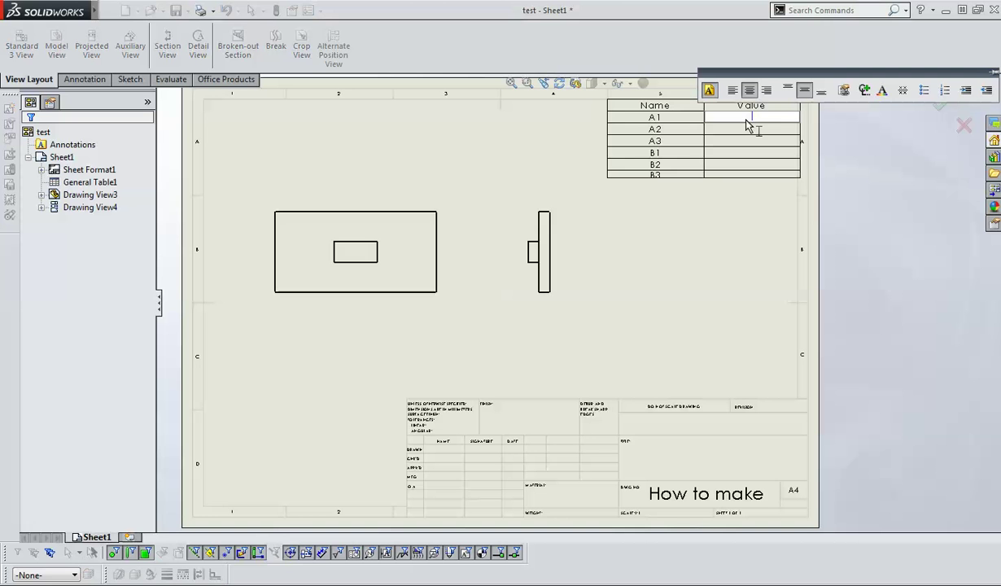
left_click(843, 90)
left_click(376, 280)
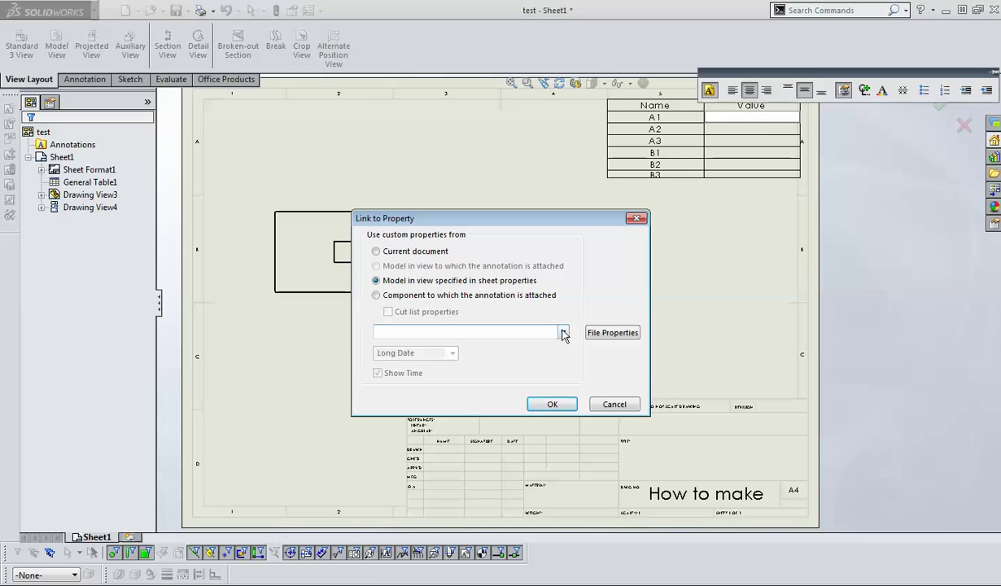
left_click(505, 332)
left_click(443, 352)
left_click(550, 403)
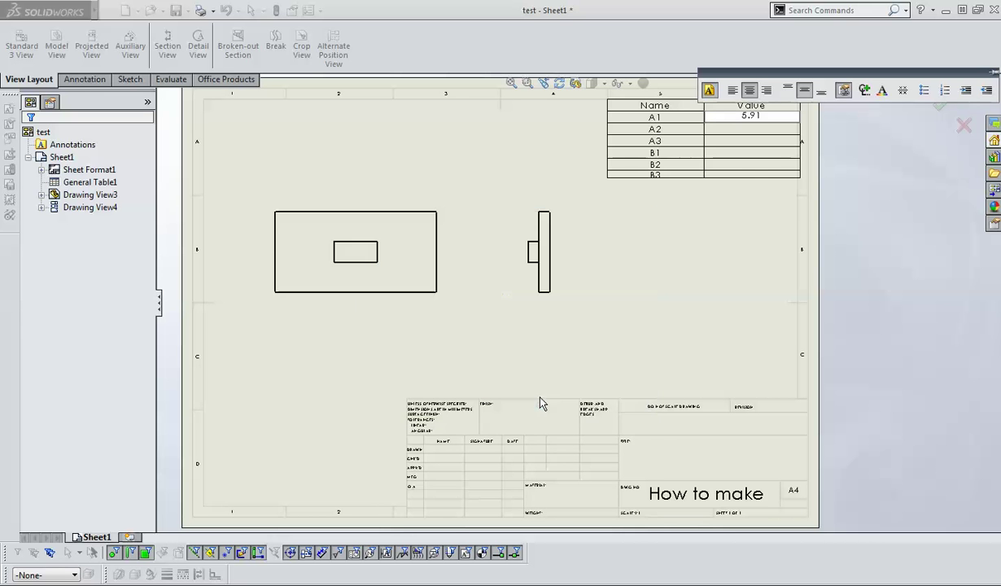
- Link the Value cell of row A2 to the sheet view model's custom property 12 and finish editing the table
left_click(751, 135)
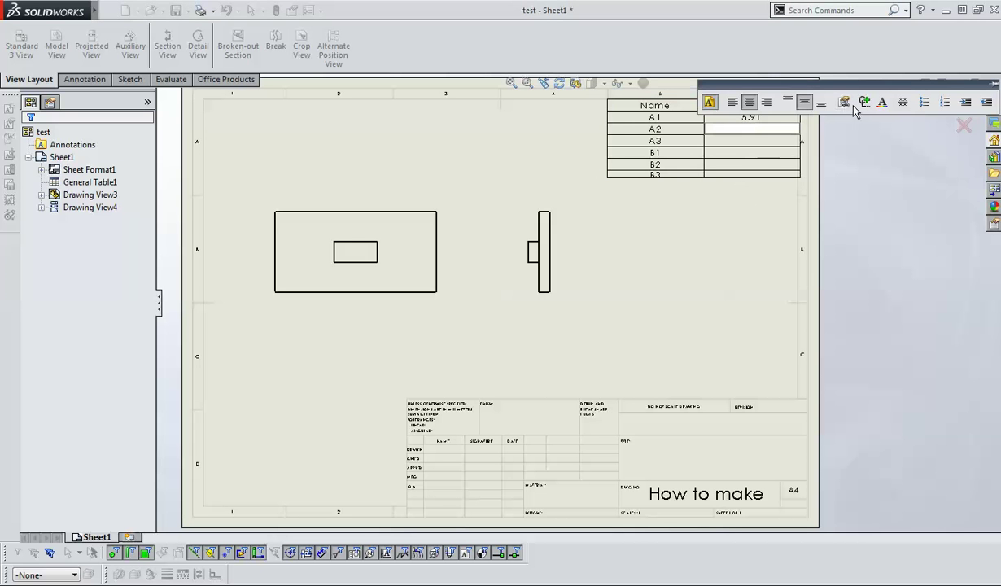
left_click(843, 101)
left_click(458, 282)
left_click(562, 332)
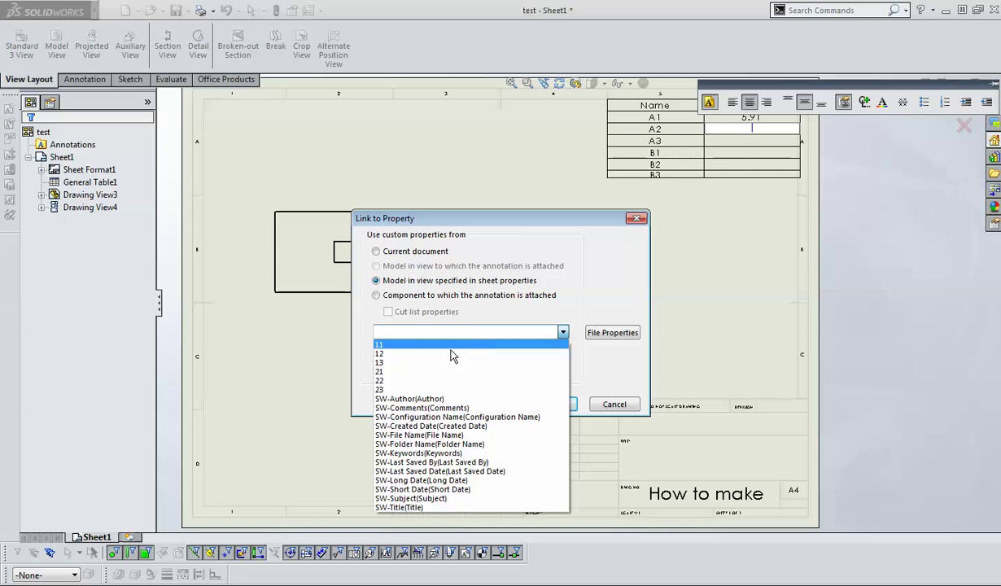
left_click(444, 354)
left_click(546, 404)
left_click(656, 338)
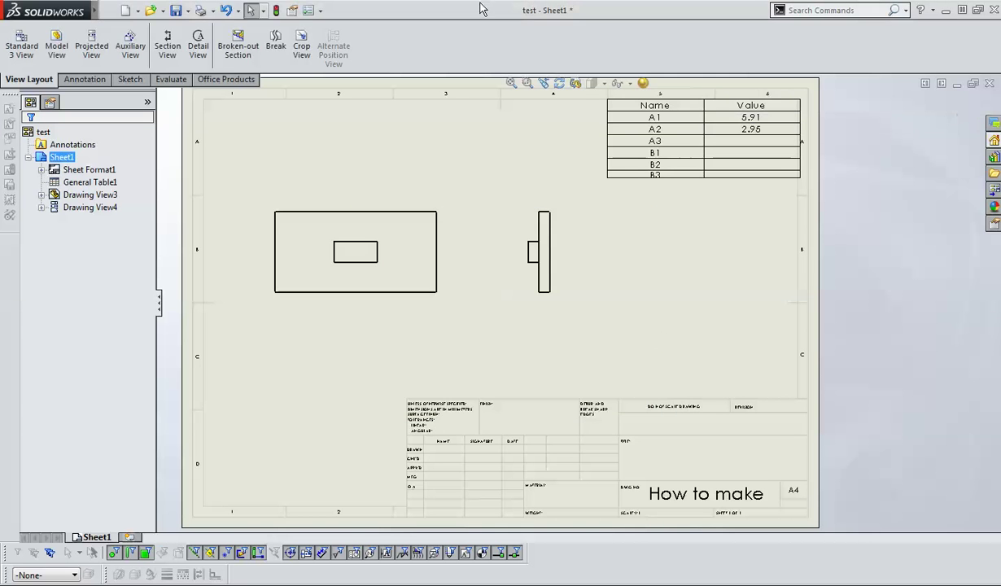
- Set the drawing's unit system to MMGS (millimeter, gram, second) in the document properties
left_click(310, 13)
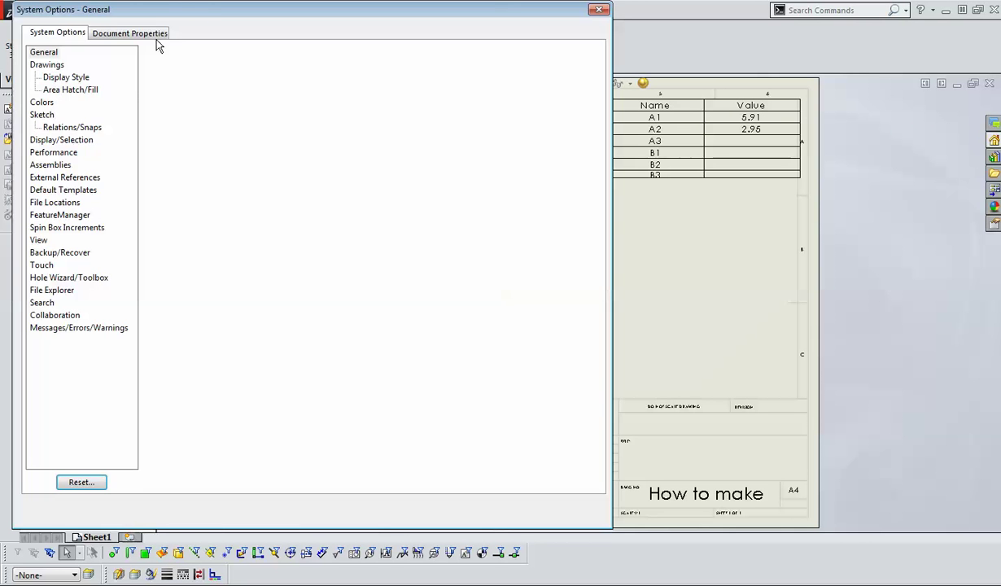
left_click(130, 33)
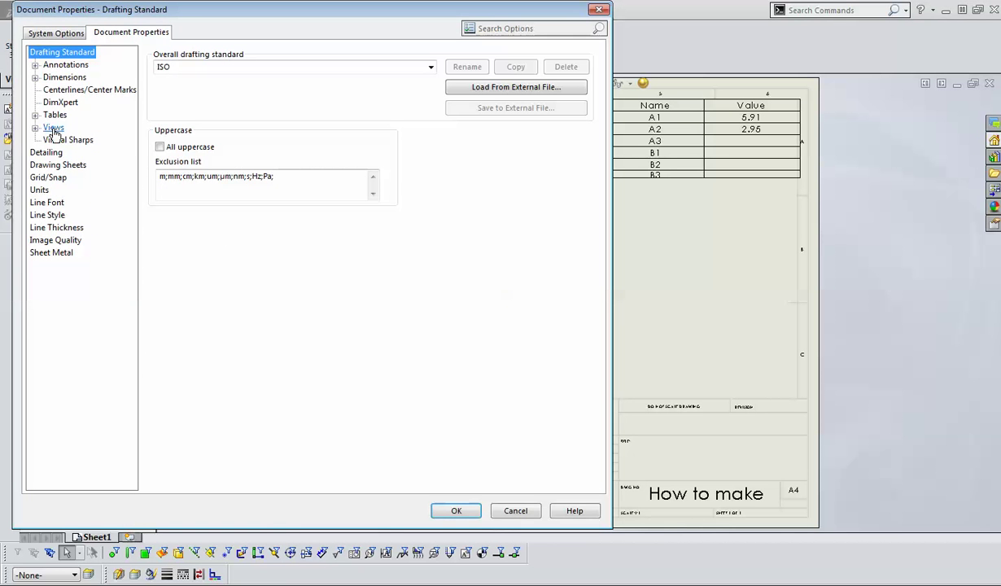
left_click(39, 190)
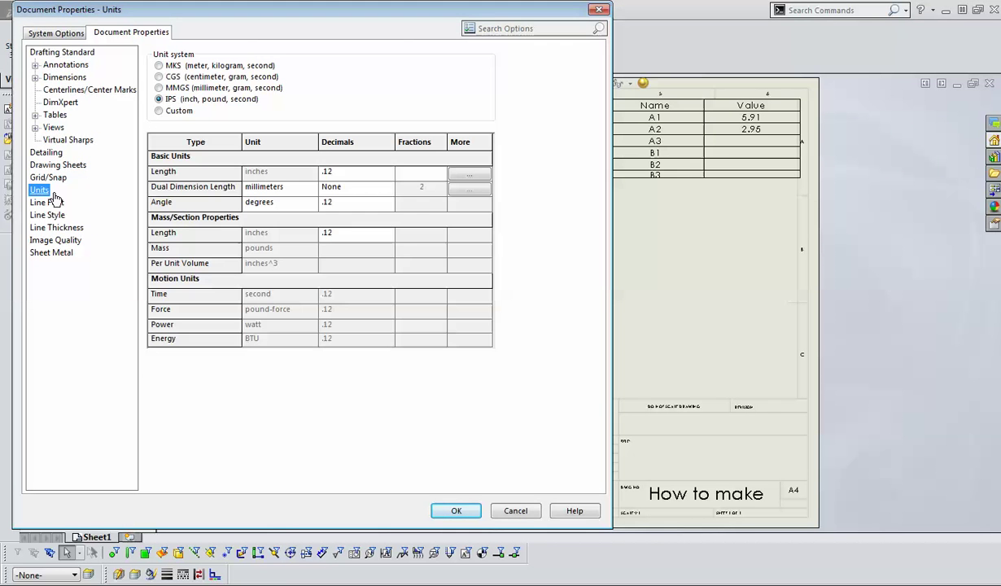
left_click(165, 88)
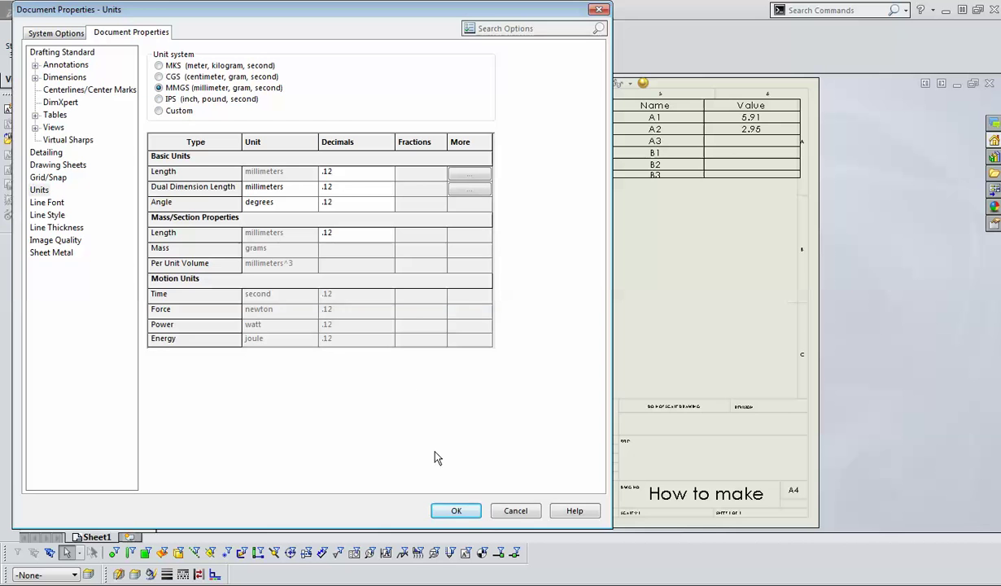
left_click(453, 510)
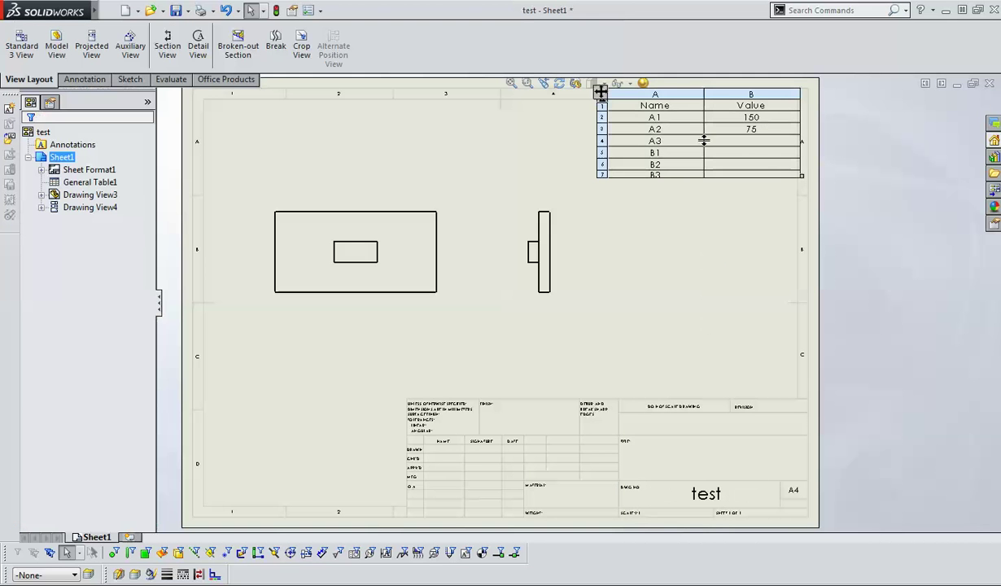
- Link the Value cell of row A3 to custom property 13 from the model in view specified in sheet properties
left_click(731, 147)
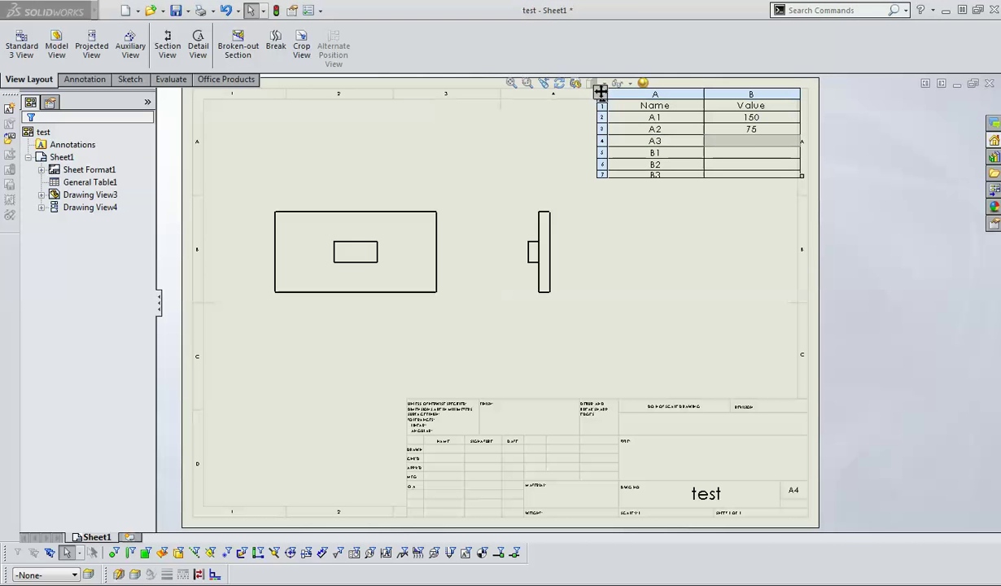
double_click(731, 144)
left_click(844, 115)
left_click(432, 283)
left_click(529, 332)
left_click(405, 356)
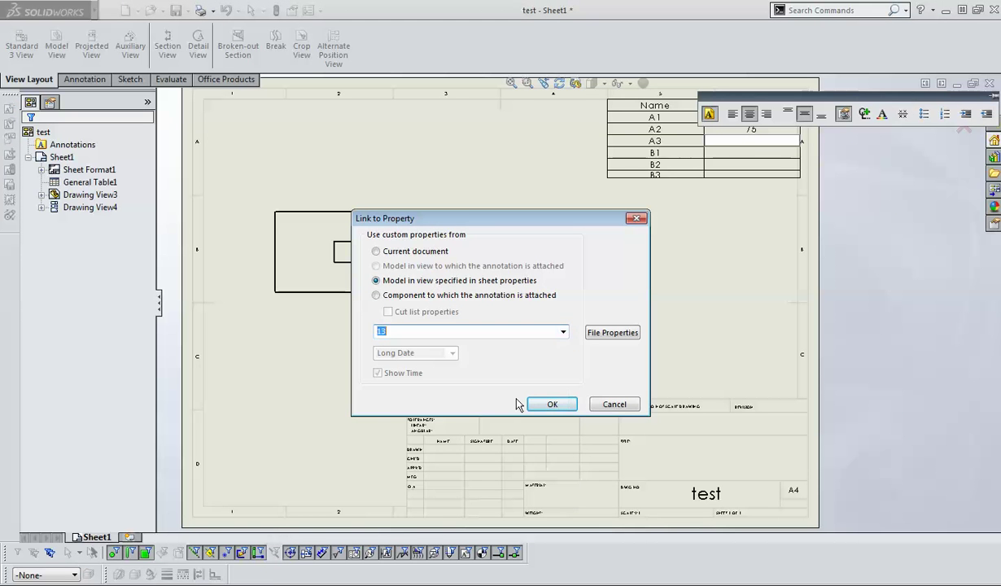
left_click(543, 404)
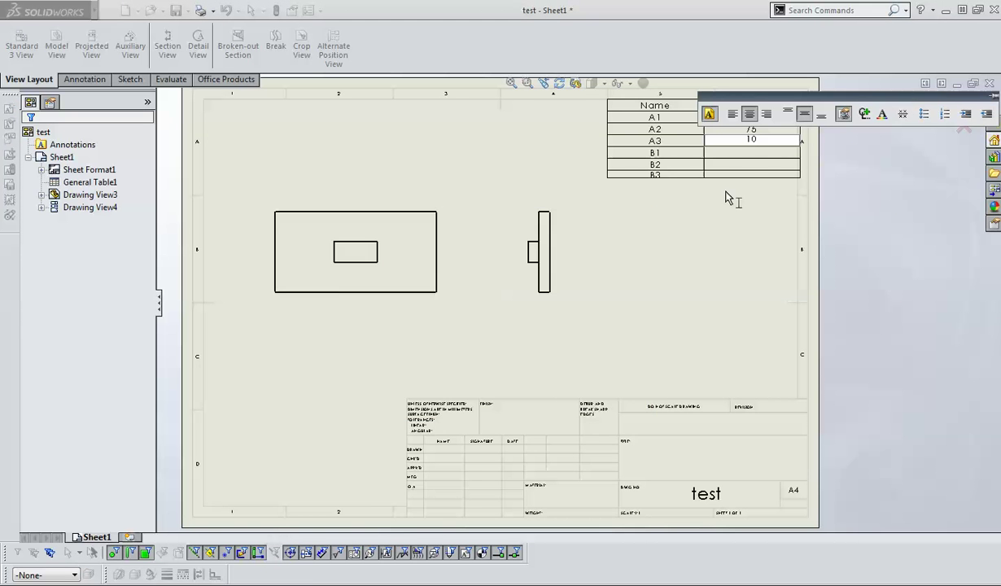
- Link the Value cell of row B1 to custom property 21 from the model in view specified in sheet properties
left_click(752, 153)
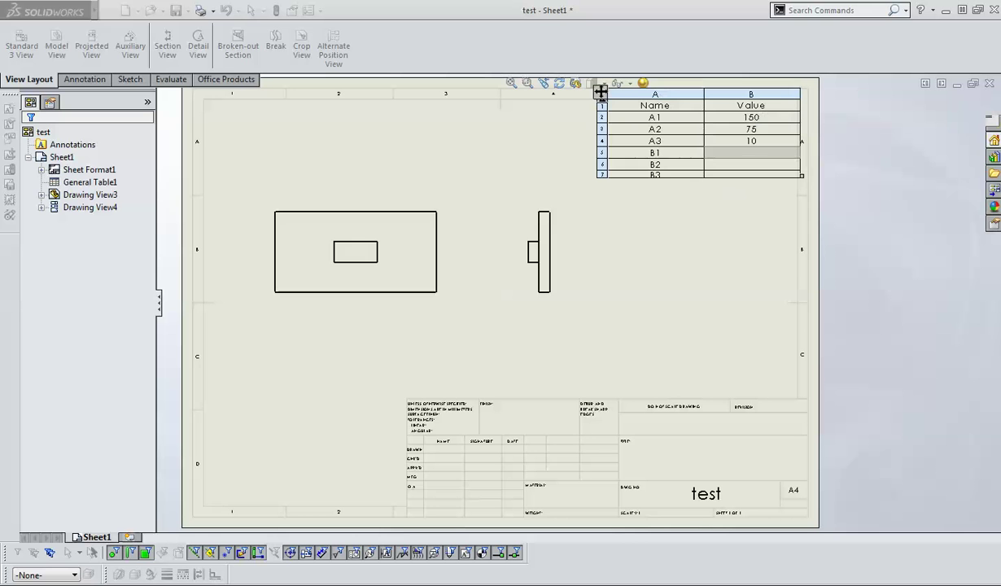
left_click(756, 157)
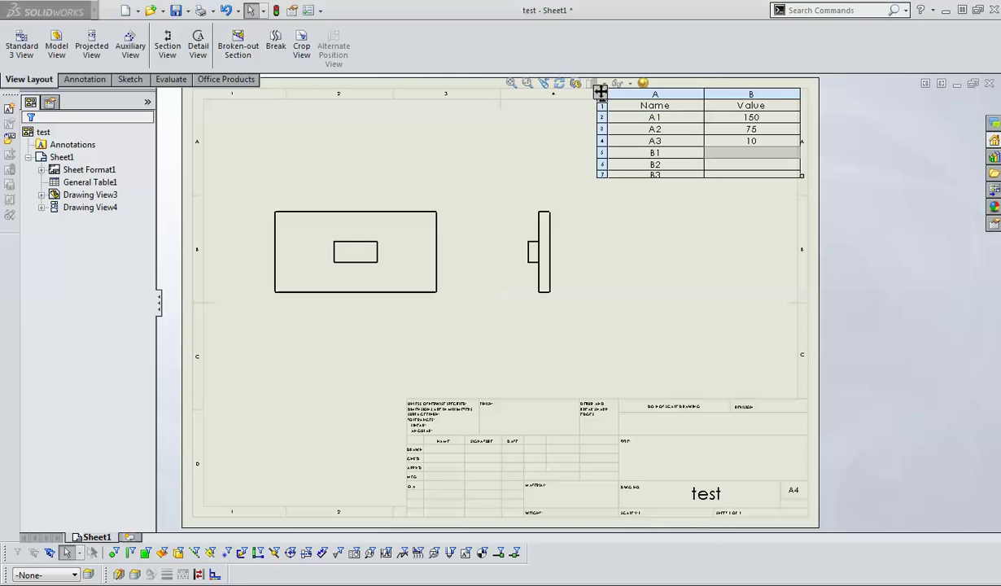
left_click(756, 156)
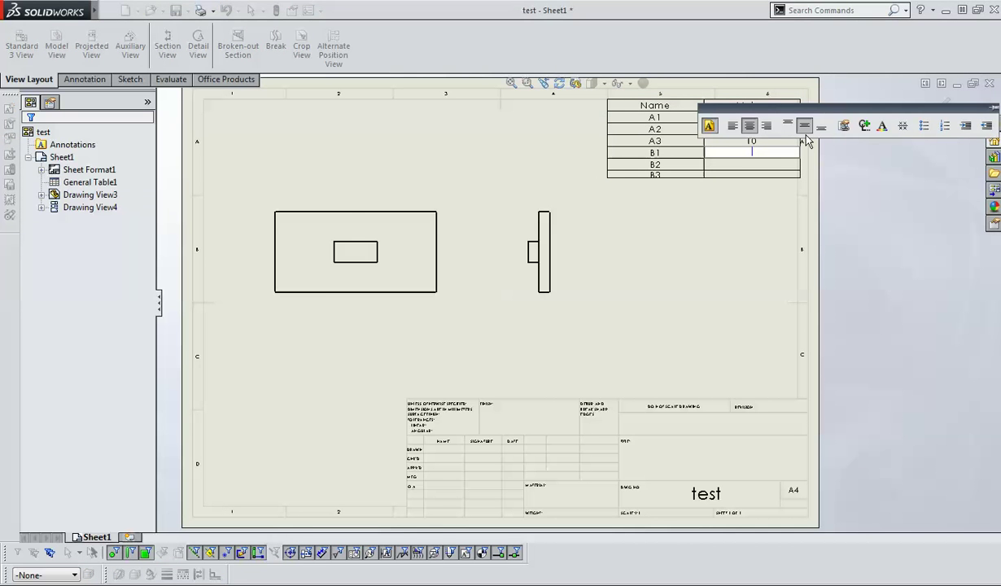
left_click(844, 127)
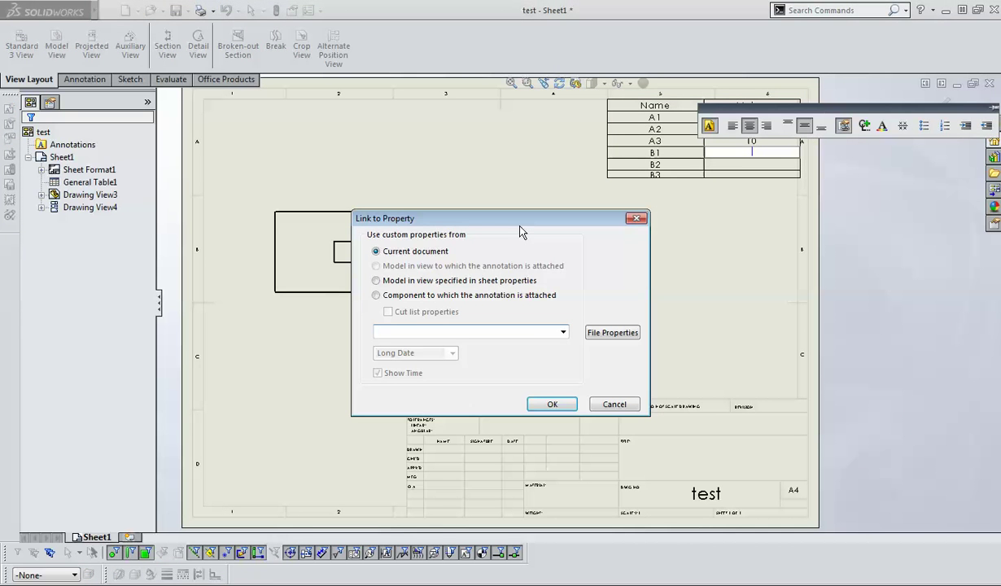
left_click(376, 280)
left_click(437, 331)
left_click(390, 371)
left_click(533, 402)
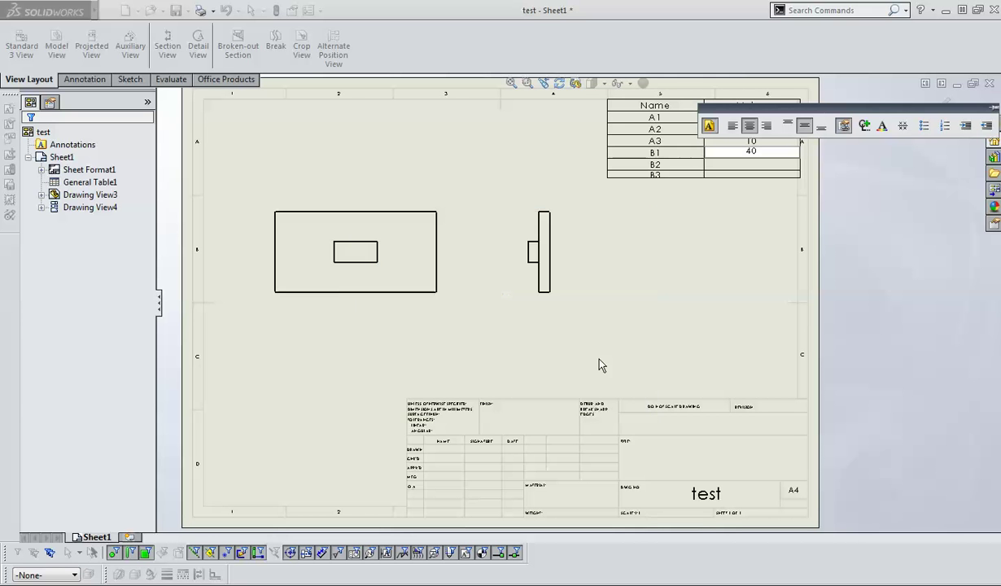
- Link the Value cell of row B2 to custom property 22 from the model in view specified in sheet properties
left_click(753, 167)
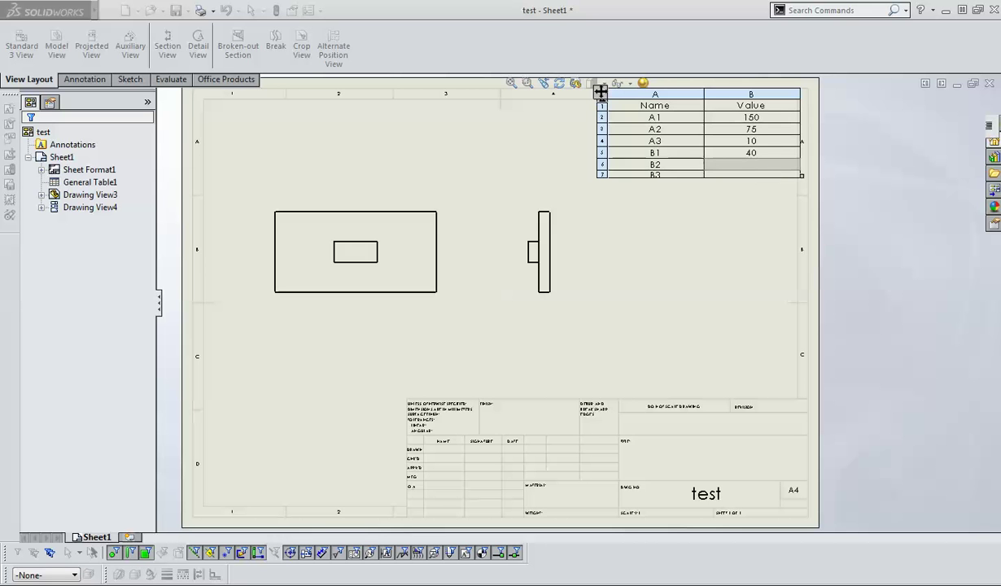
left_click(600, 91)
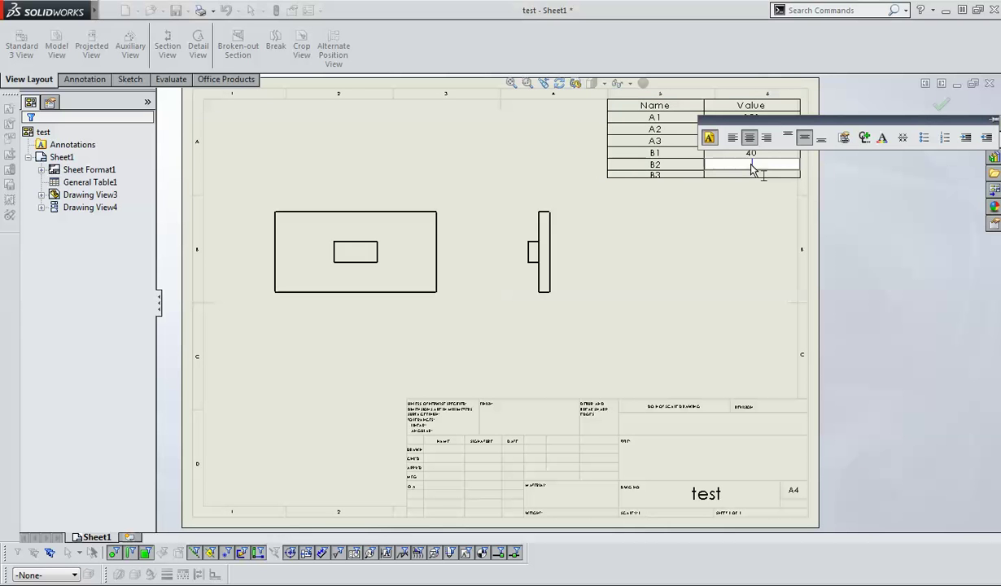
left_click(843, 137)
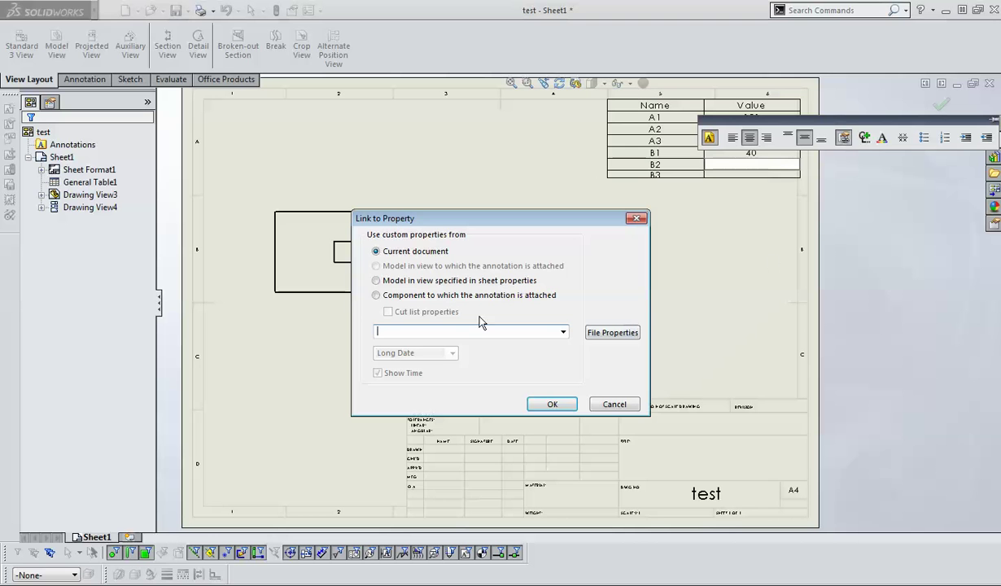
left_click(422, 286)
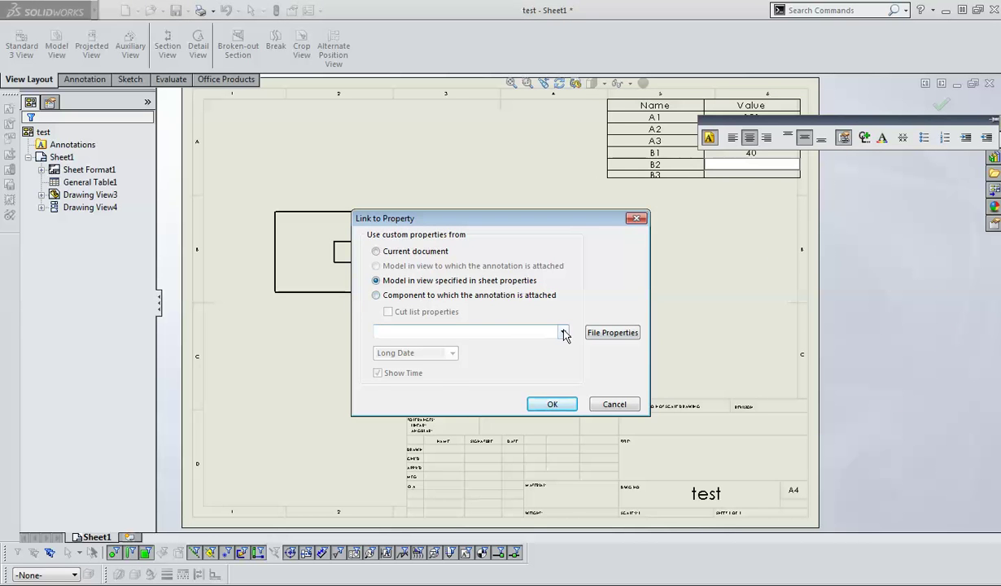
left_click(562, 332)
left_click(398, 381)
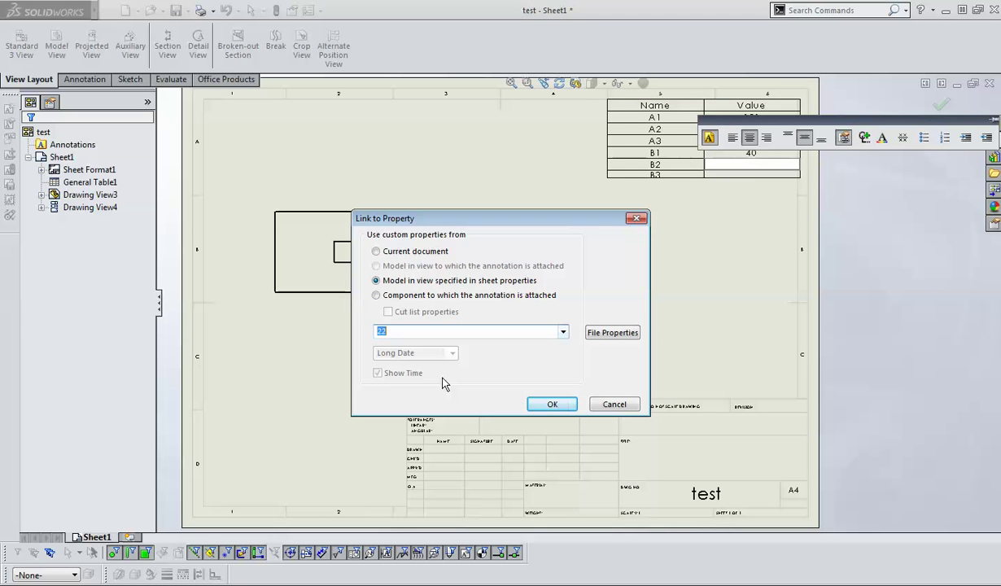
left_click(521, 403)
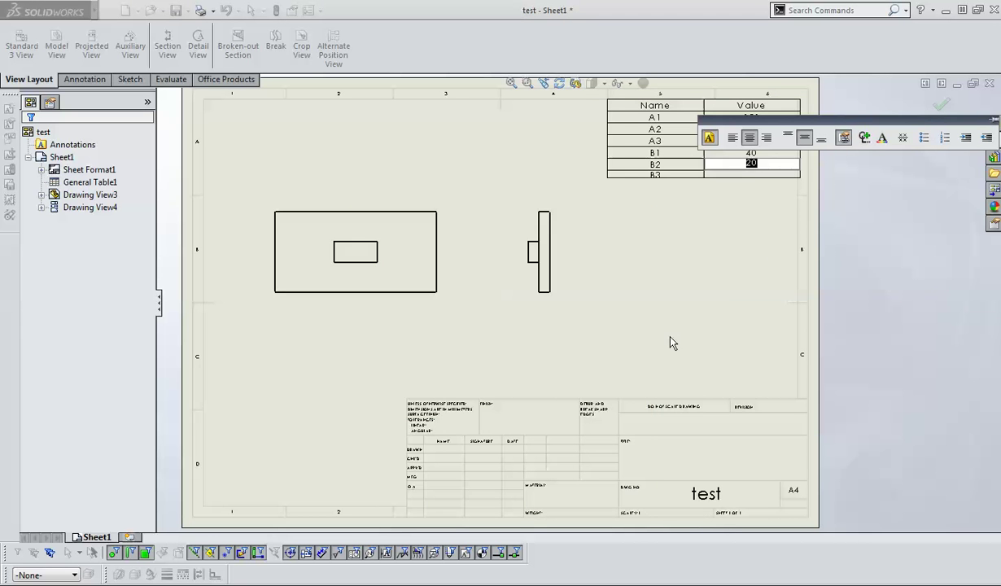
- Link the Value cell of row B3 to custom property 23 from the model in view specified in sheet properties
left_click(753, 174)
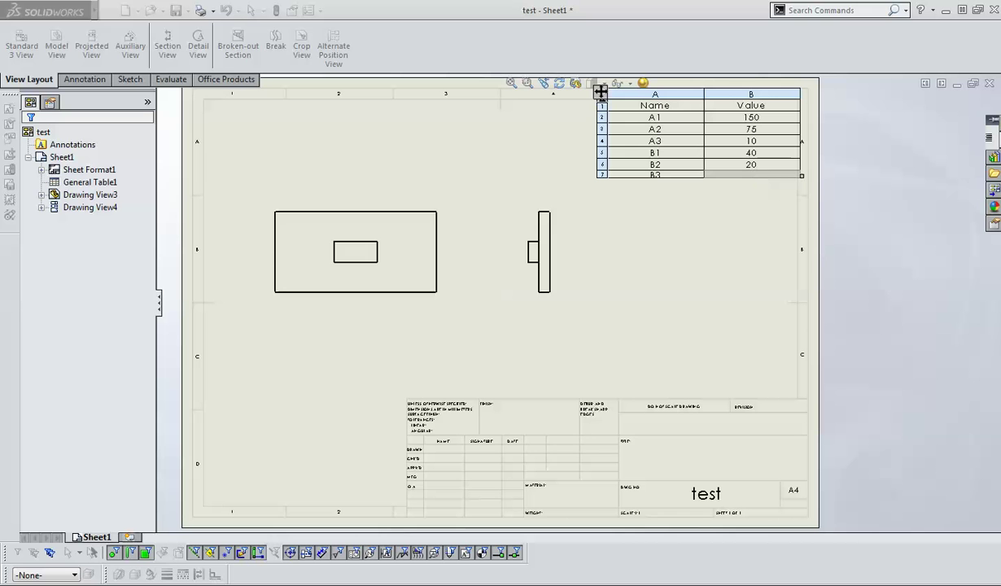
left_click(750, 175)
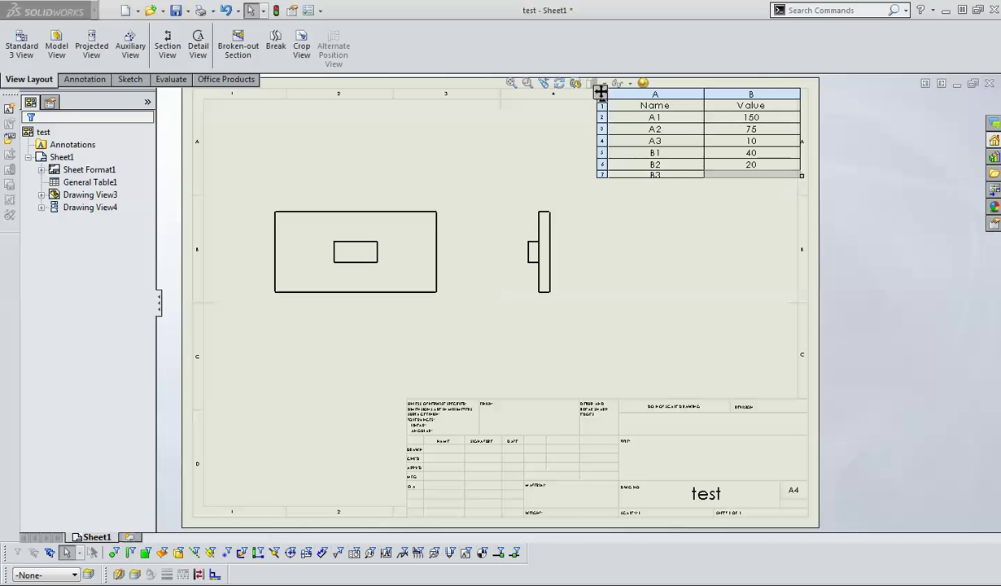
double_click(749, 175)
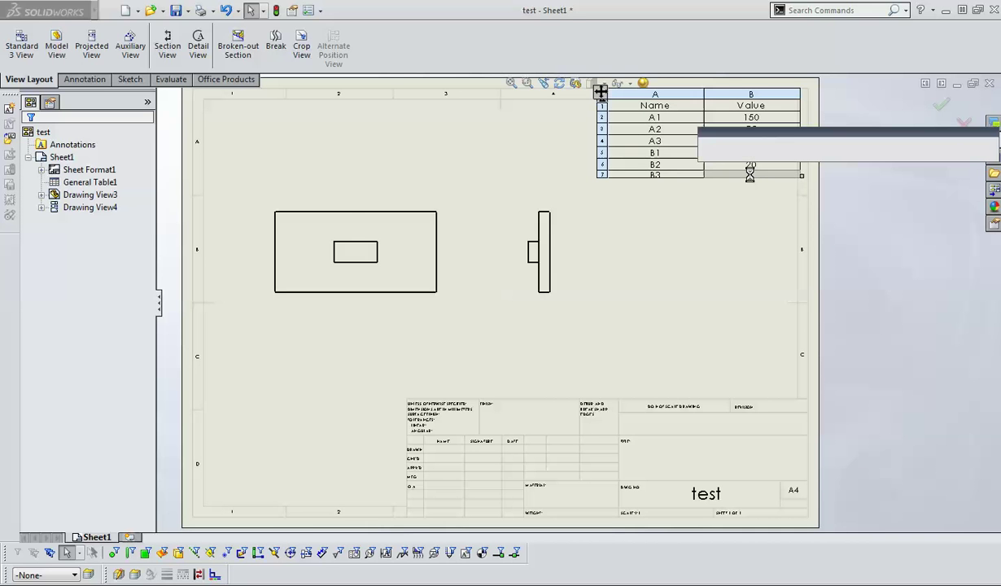
left_click(842, 152)
left_click(504, 283)
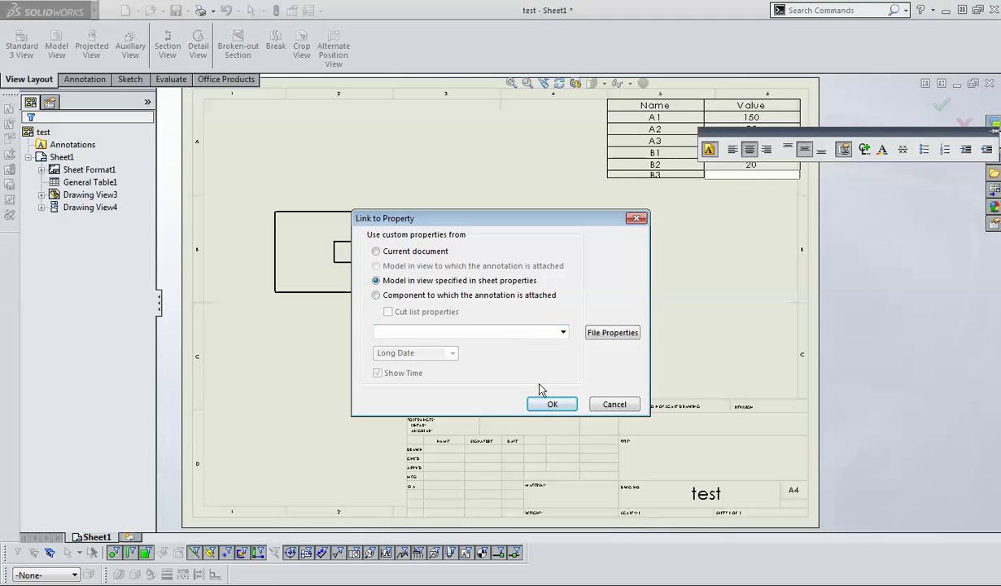
left_click(541, 332)
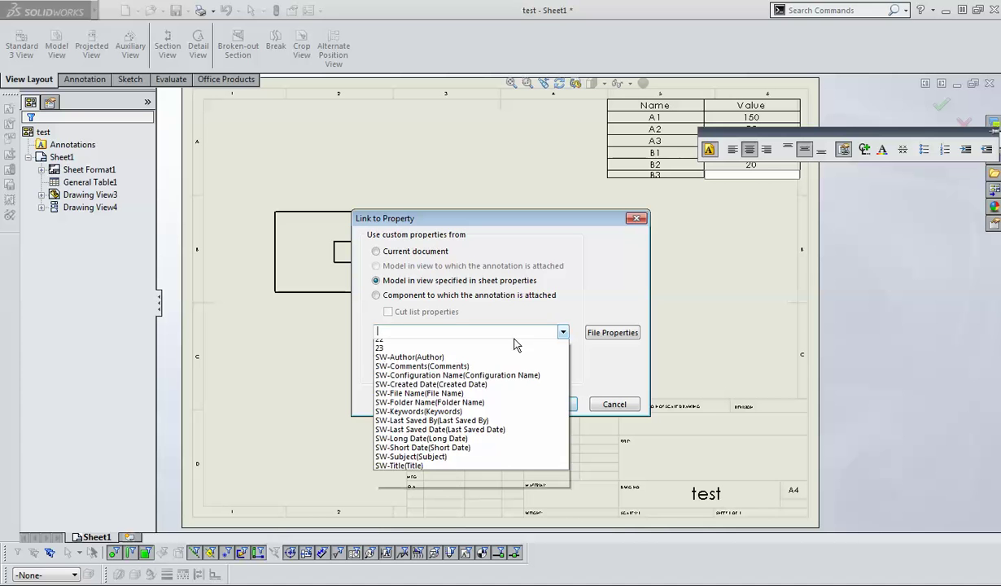
left_click(472, 389)
left_click(561, 404)
left_click(714, 303)
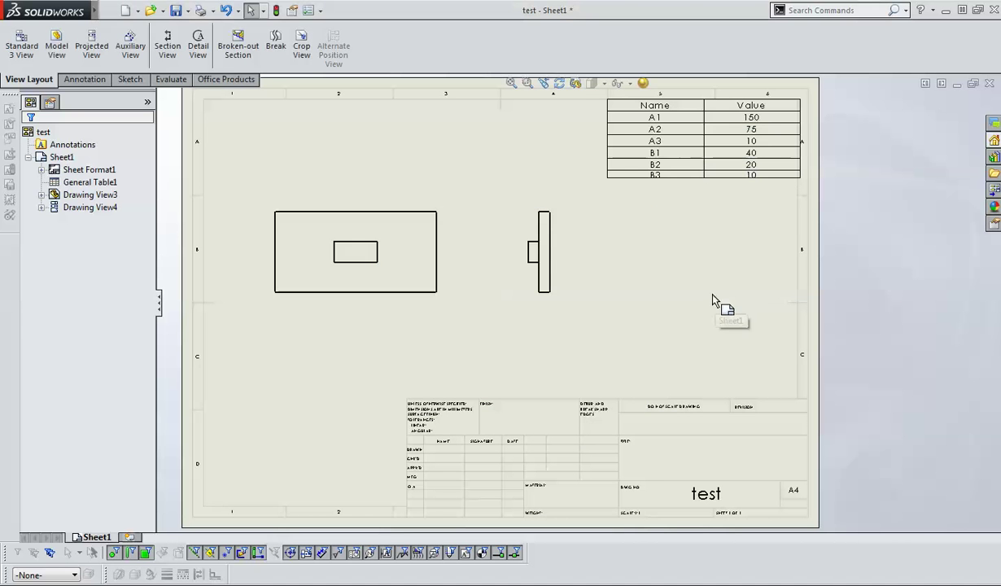
left_click(705, 286)
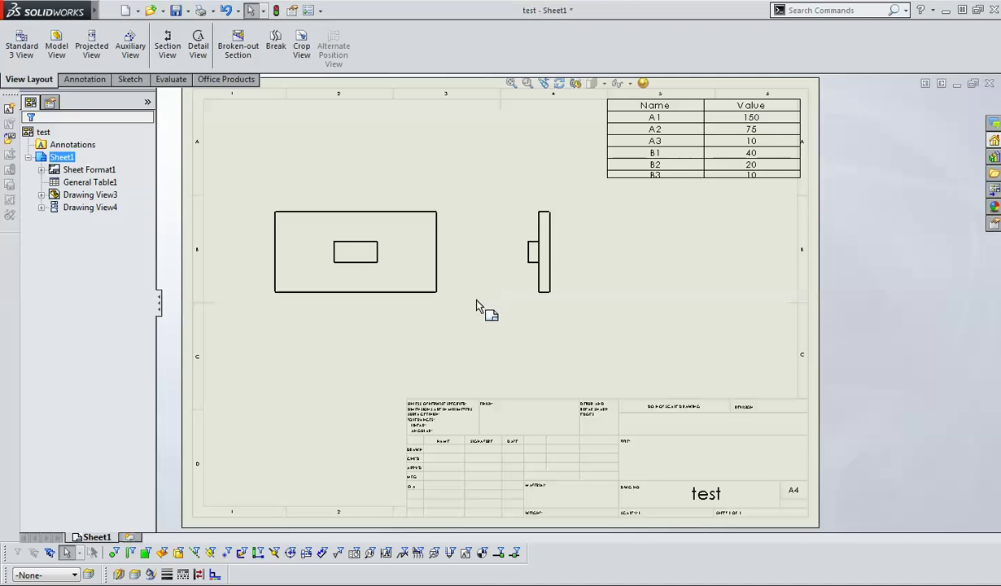
- Insert the entire model's dimensions into all drawing views as model items, with dimension placement in sketch turned off
left_click(82, 79)
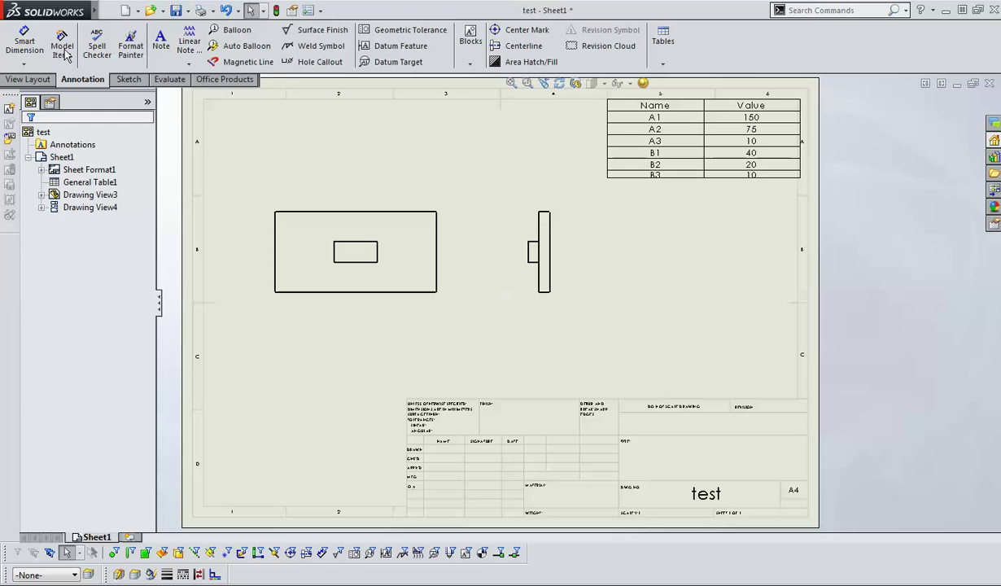
left_click(96, 292)
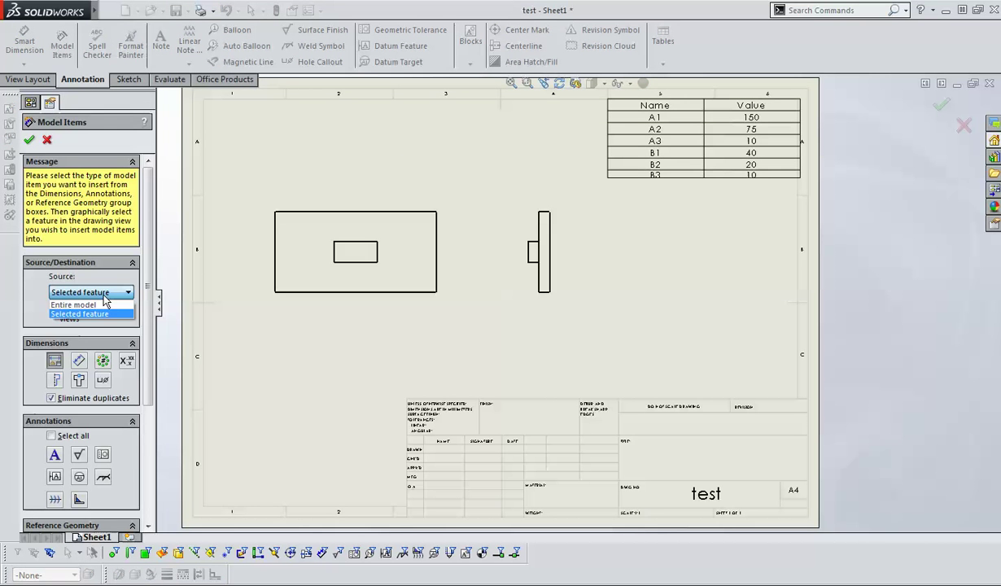
left_click(105, 305)
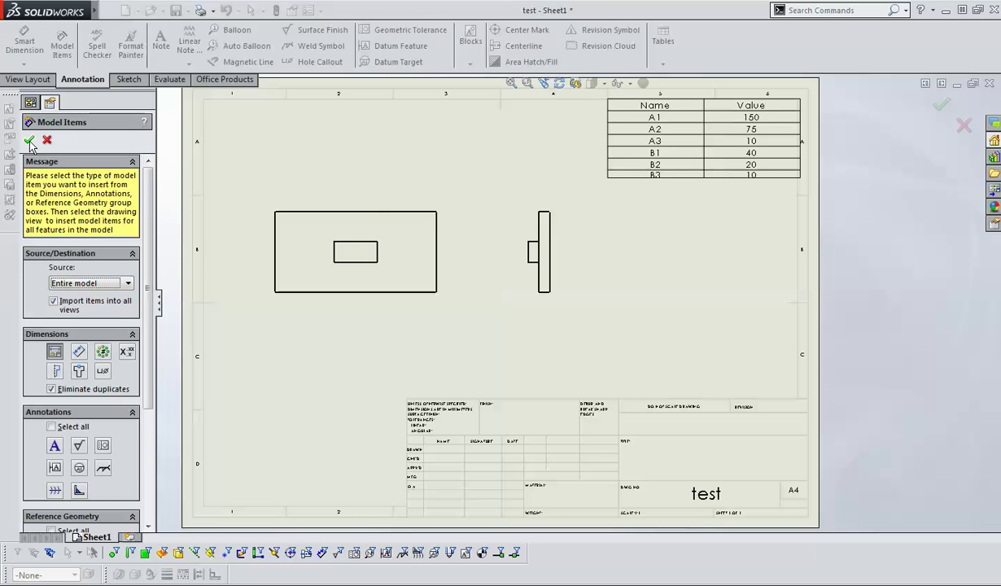
scroll(149, 249, "down", 5)
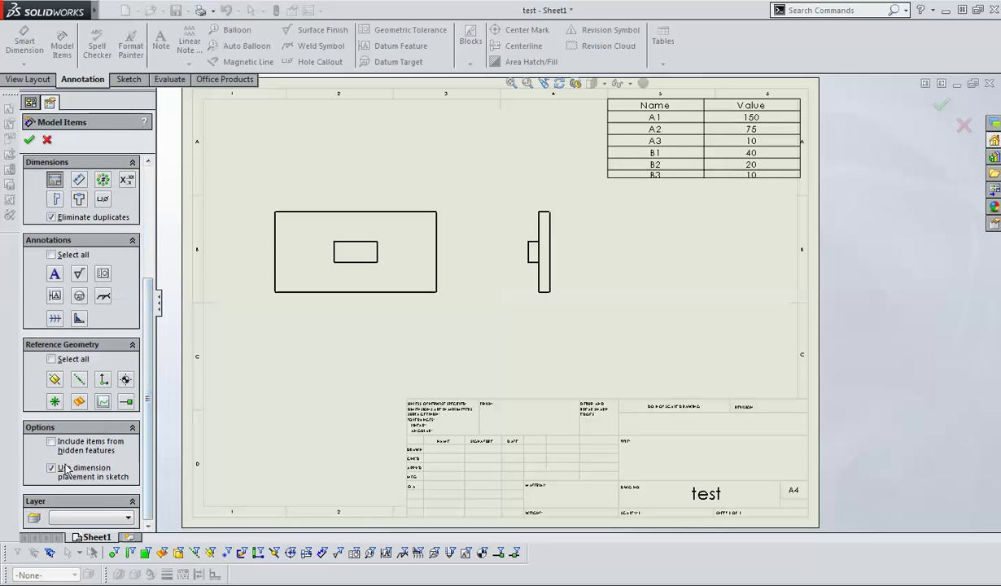
left_click(51, 469)
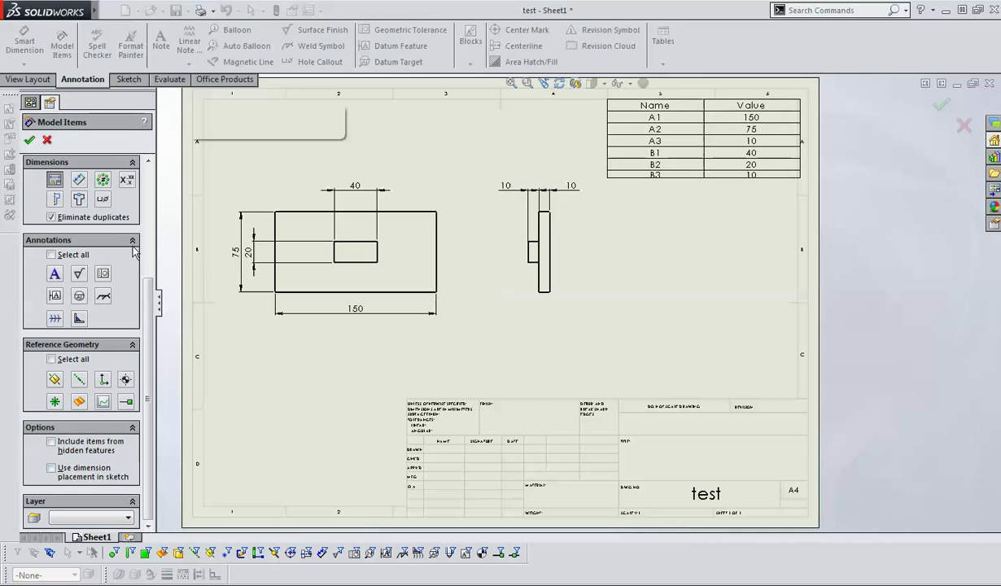
left_click(29, 140)
- Turn on the display of dimension names in the drawing views
left_click(586, 289)
left_click(616, 85)
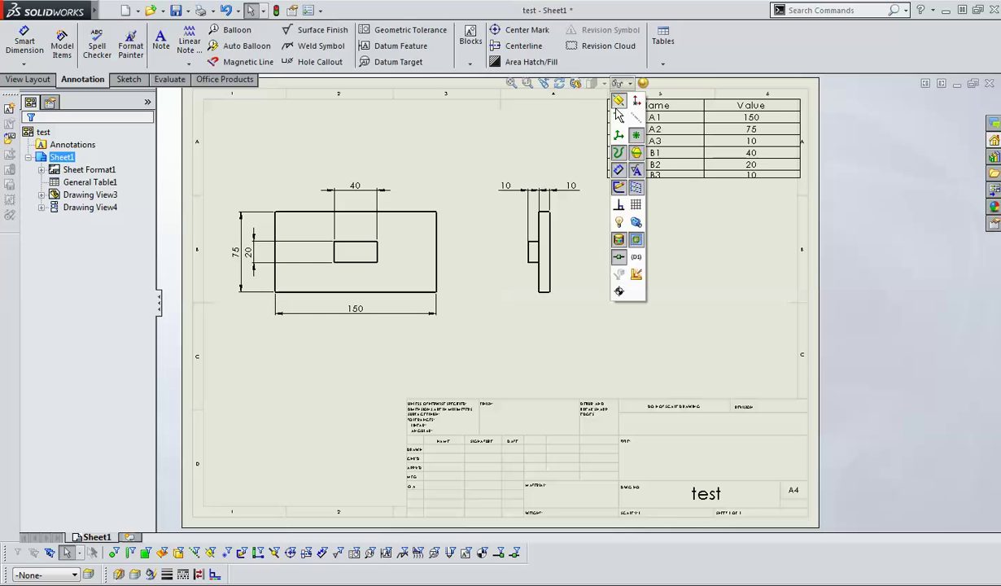
left_click(637, 258)
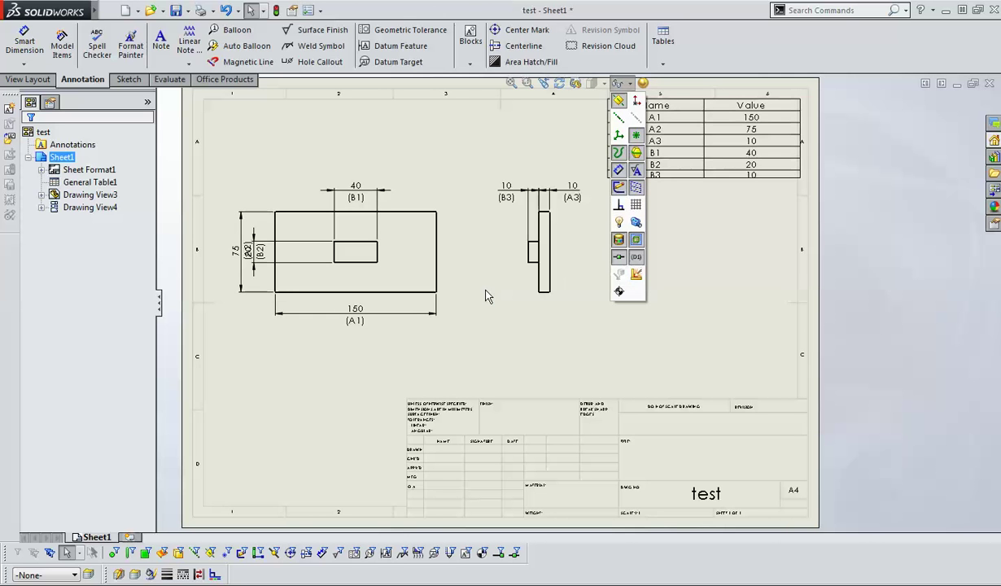
- Reposition the side view's depth dimensions, placing B3 at the view's lower left and A3 at its upper left
left_click(508, 194)
left_click_drag(508, 193, 502, 298)
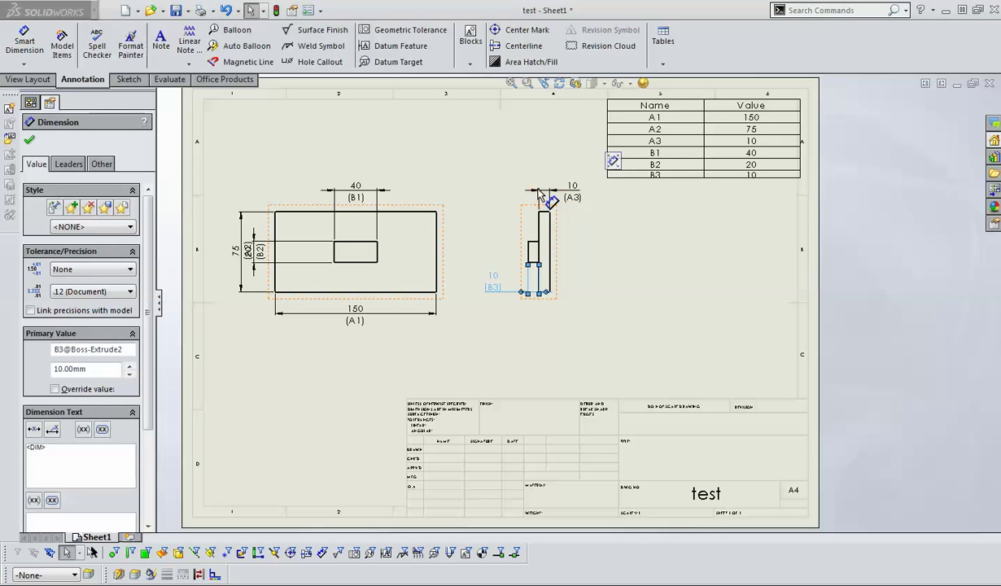
left_click(569, 194)
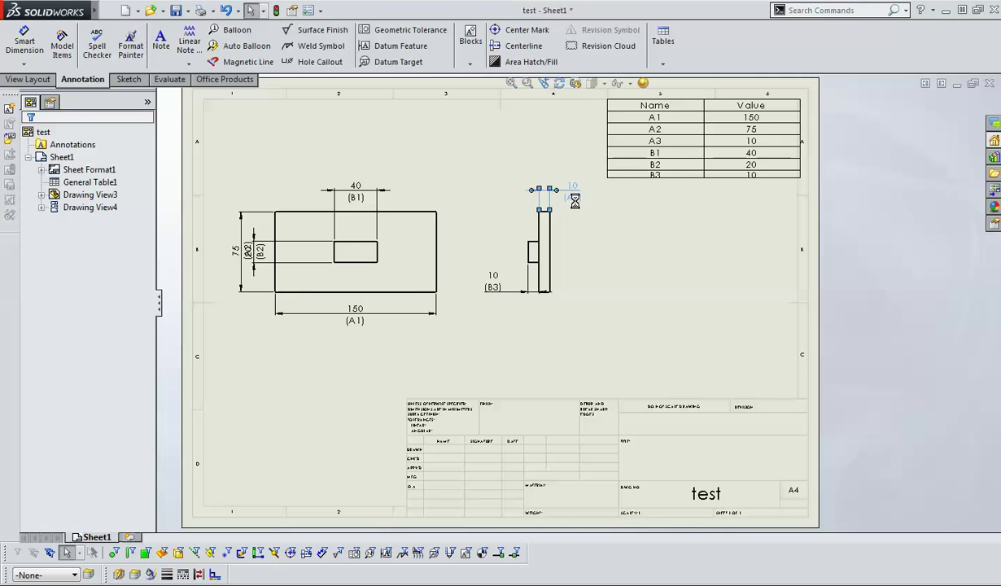
mouse_move(549, 197)
left_mouse_down()
mouse_move(493, 205)
mouse_move(521, 209)
left_mouse_up()
left_click_drag(493, 282, 506, 287)
left_click(602, 297)
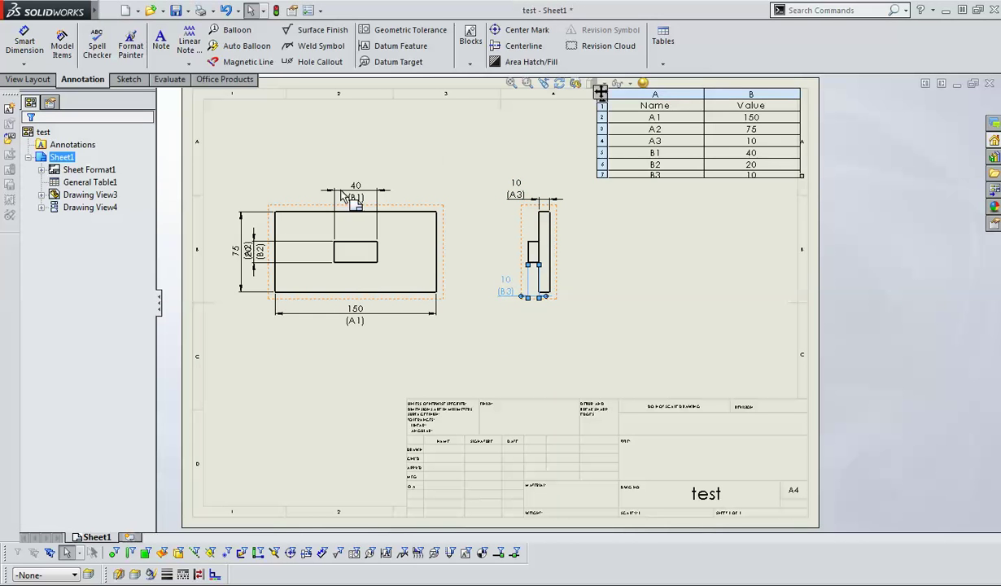
- Move the plate height dimension A2 outward from the front view, clear of the B2 dimension
mouse_move(228, 240)
left_mouse_down()
mouse_move(218, 239)
mouse_move(232, 253)
left_mouse_up()
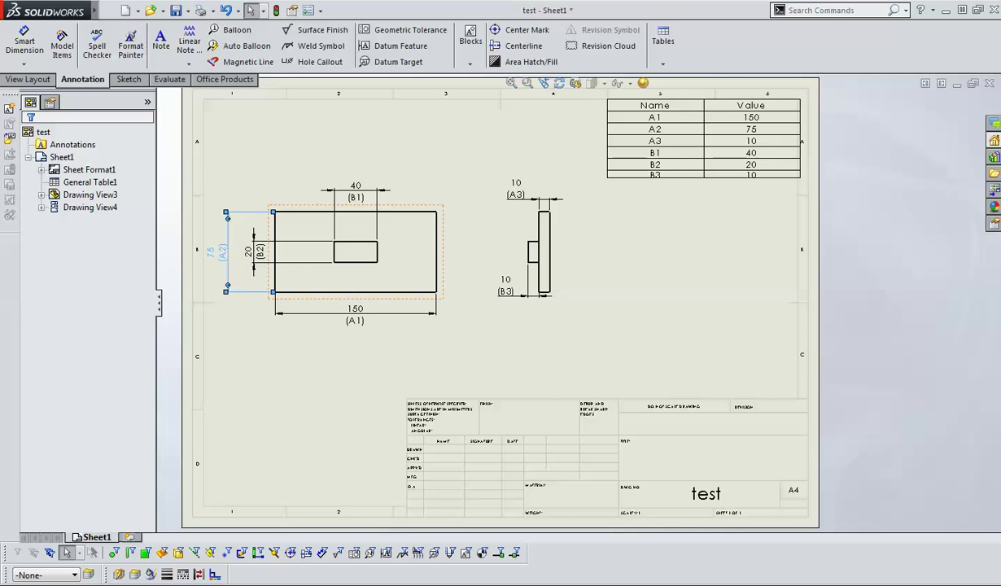
left_click(552, 311)
mouse_move(389, 333)
middle_mouse_down()
mouse_move(451, 357)
mouse_move(424, 351)
middle_mouse_up()
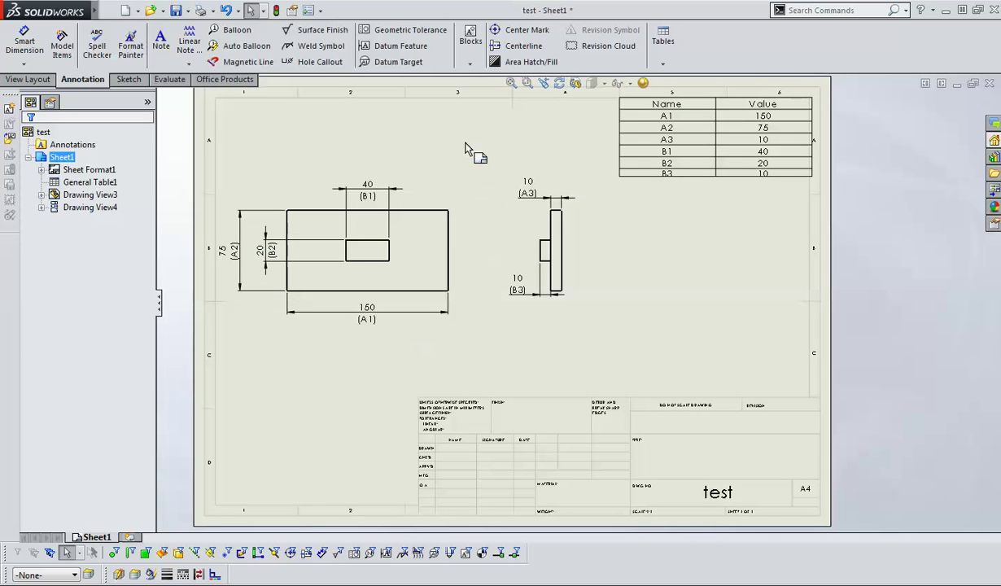
- Save the drawing as test in the Test folder
left_click(178, 12)
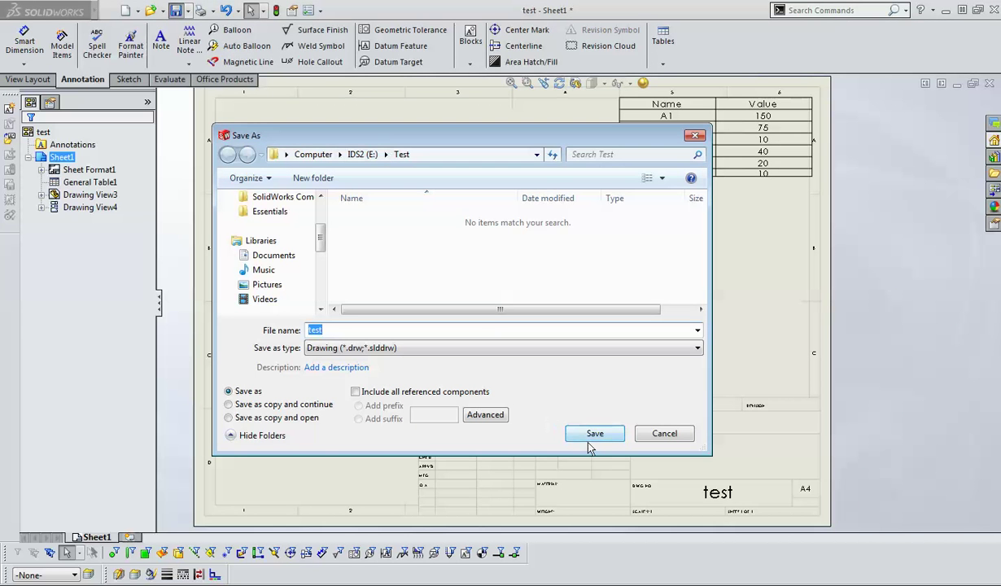
left_click(593, 434)
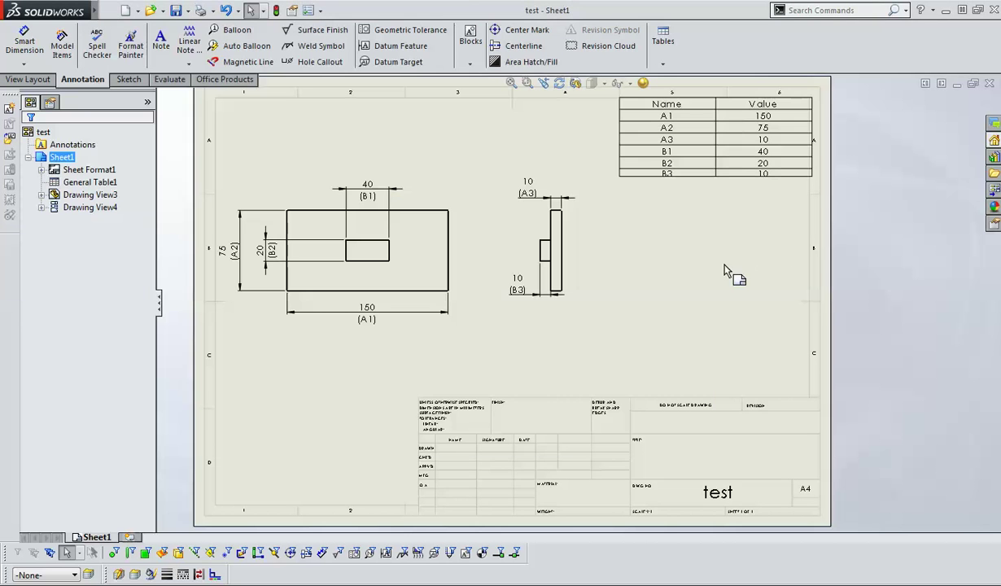
- Open the part from its front drawing view and set the boss width dimension B1 to 60 mm
left_click(321, 209)
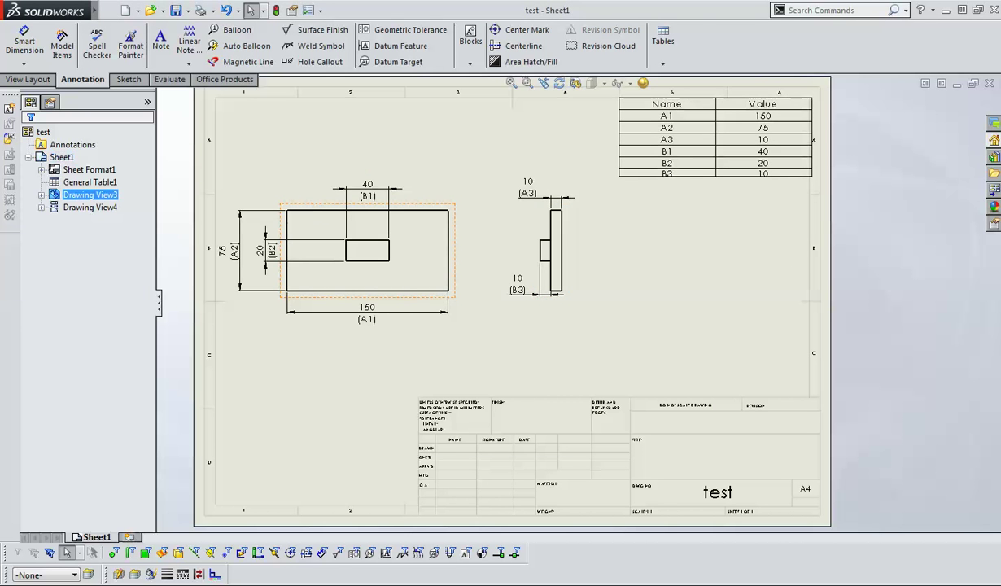
left_click(334, 157)
left_click(572, 295)
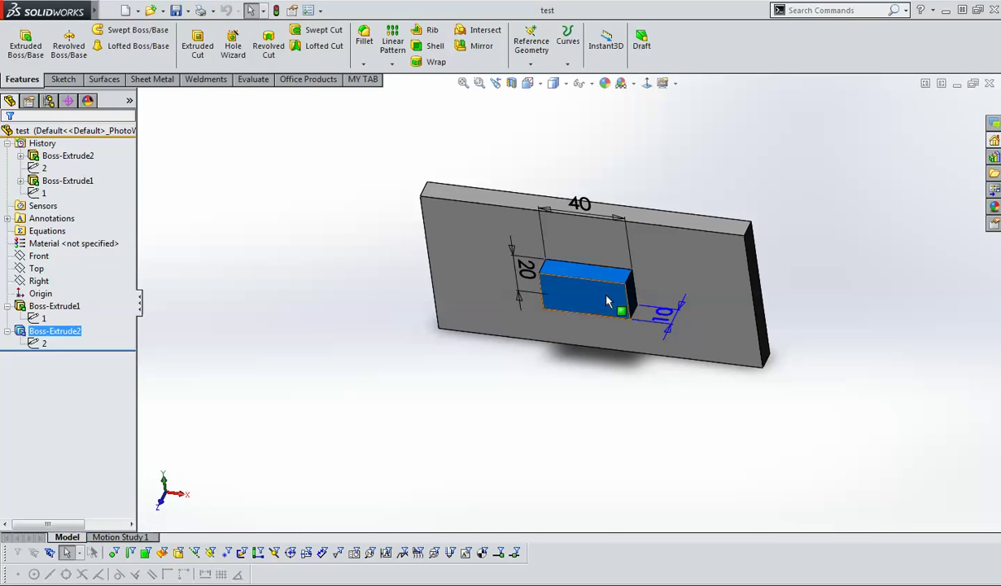
double_click(580, 204)
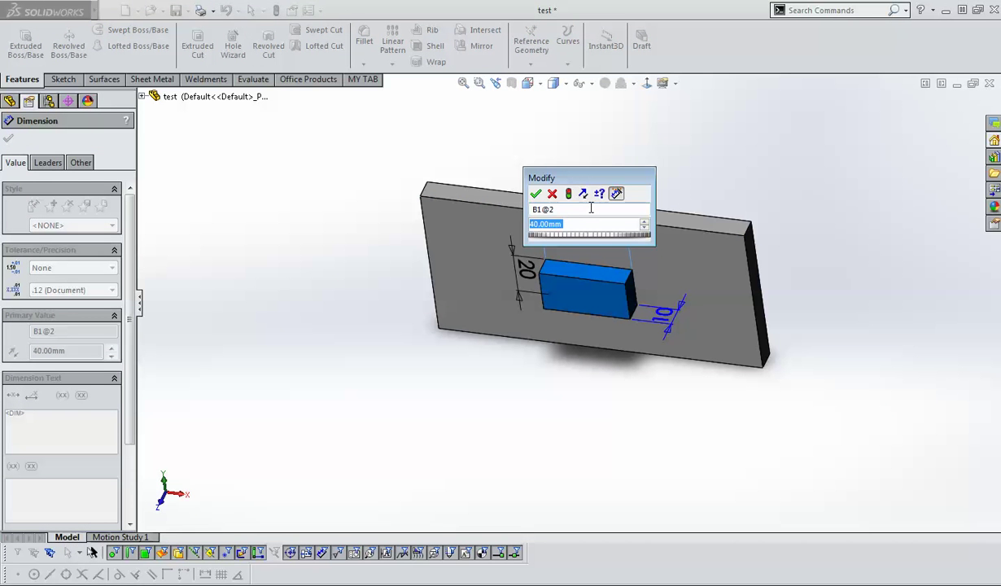
type("60")
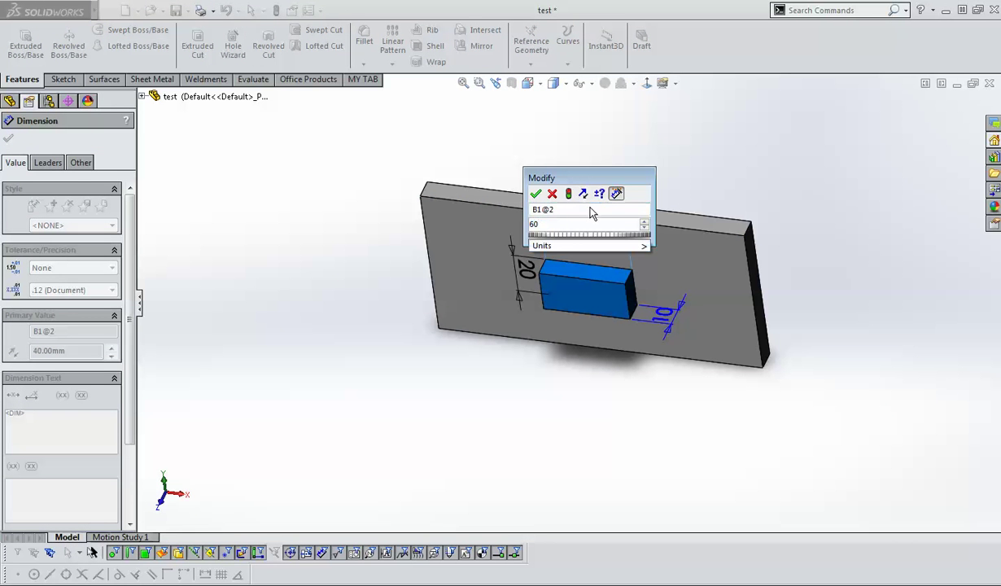
left_click(534, 194)
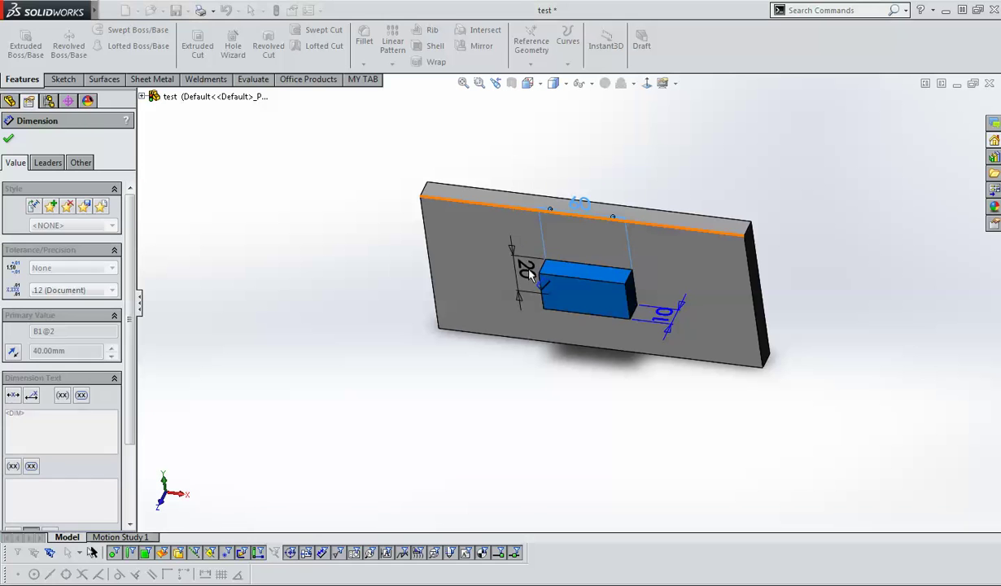
- Set the boss height dimension B2 to 35 mm and rebuild the part
double_click(529, 275)
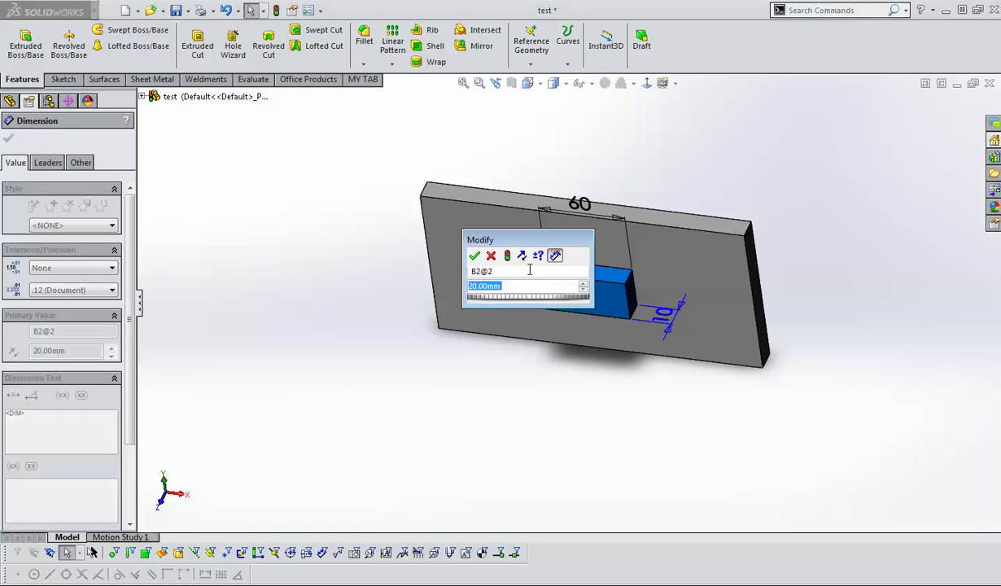
type("35")
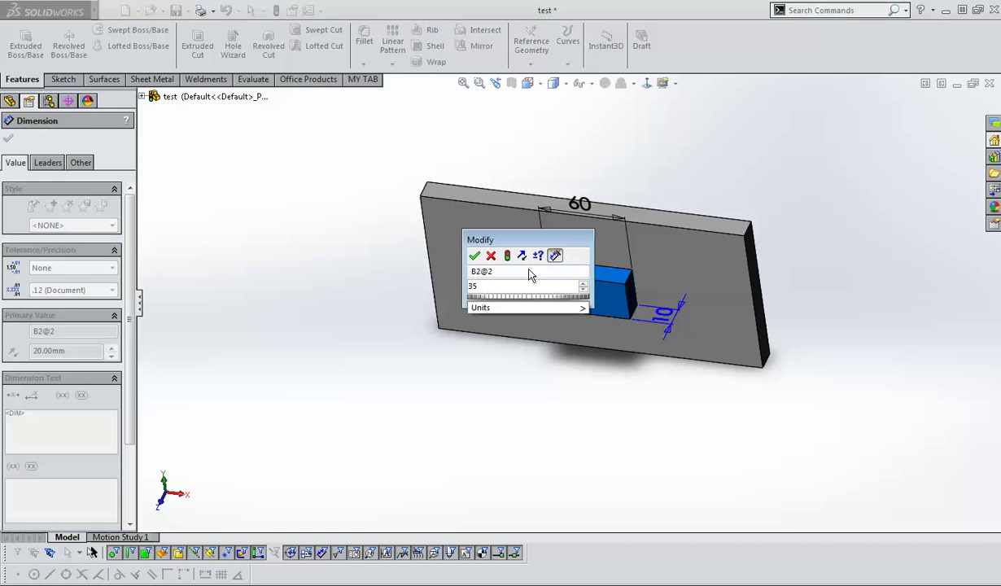
left_click(473, 256)
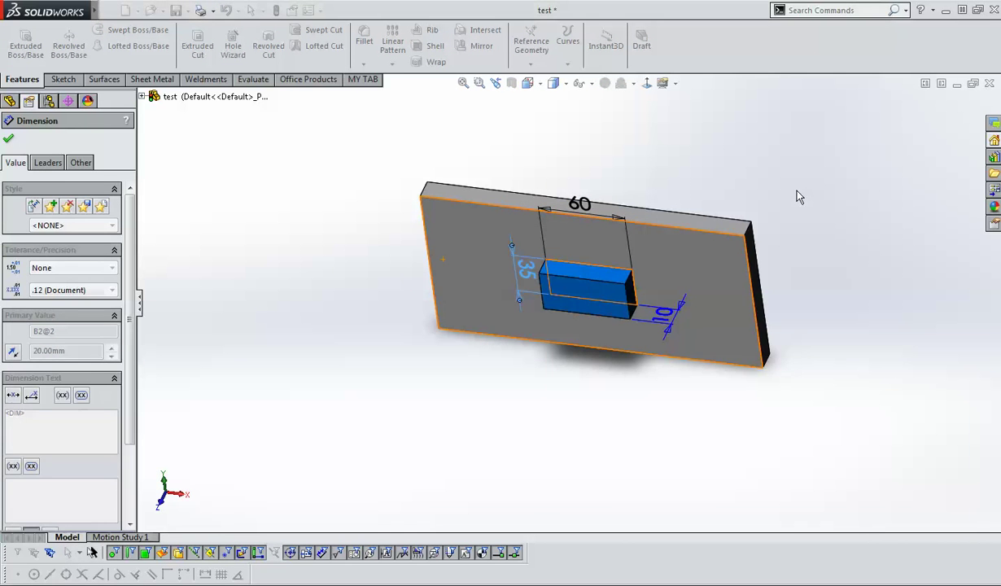
left_click(795, 201)
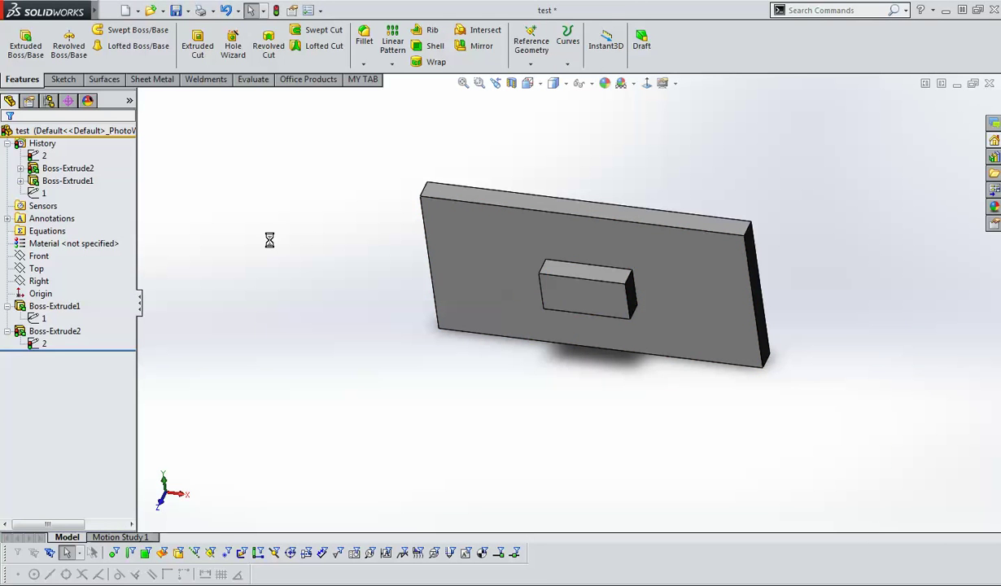
left_click(57, 332)
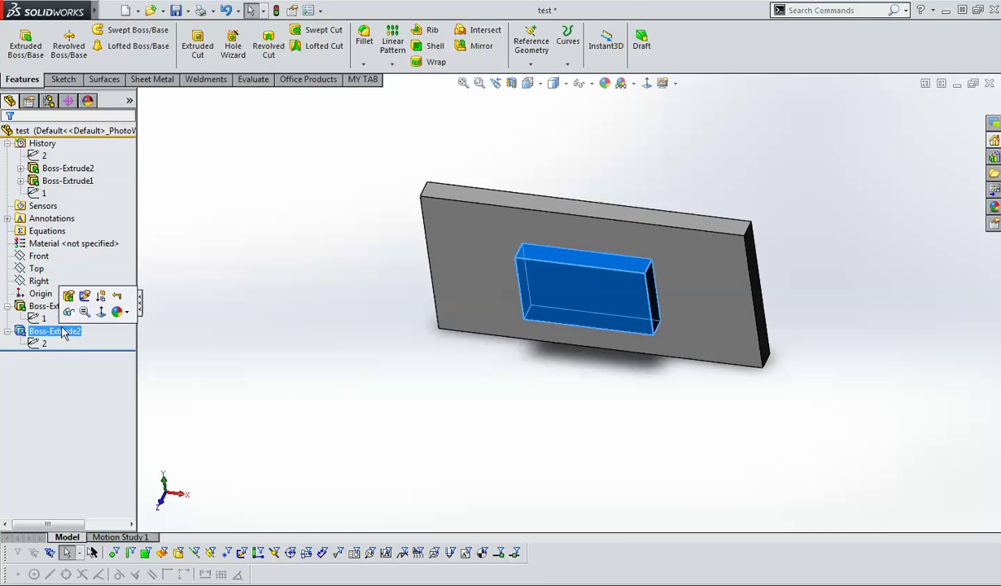
key("Delete")
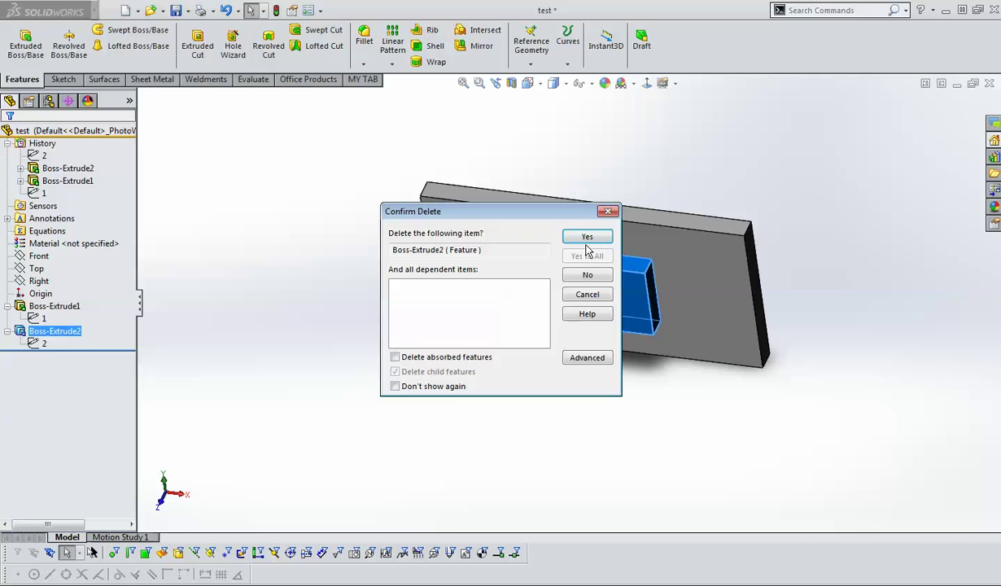
left_click(589, 296)
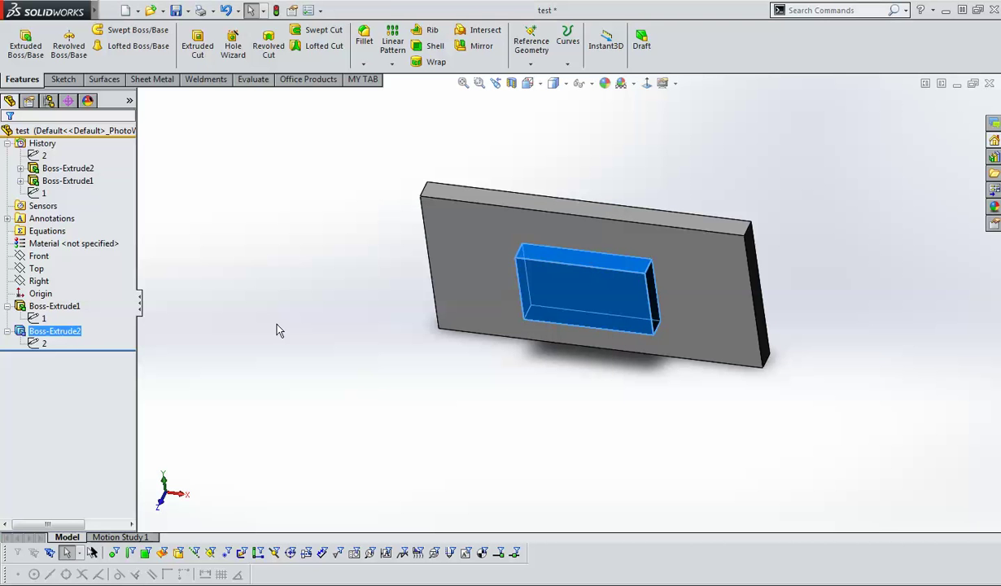
- Save the modified part and switch back to the drawing
left_click(175, 9)
key("ctrl+Tab")
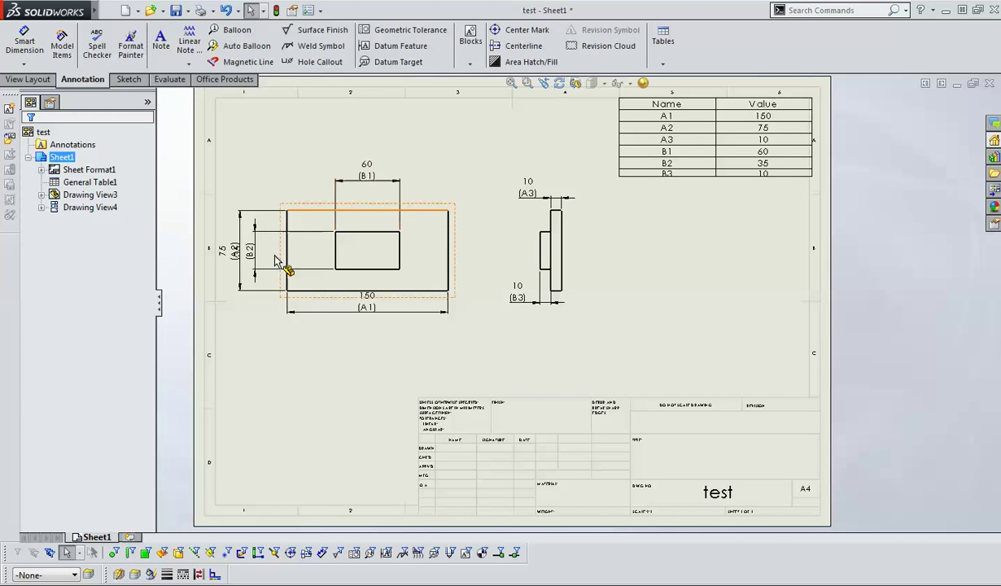
- Move the B2 dimension beside the front view so its text clears the A2 dimension
left_click_drag(255, 260, 264, 260)
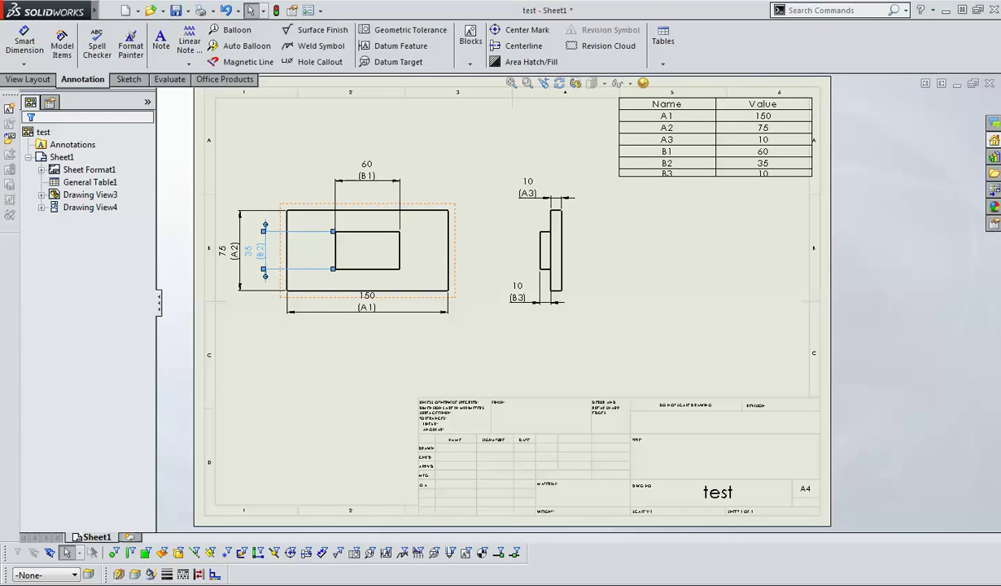